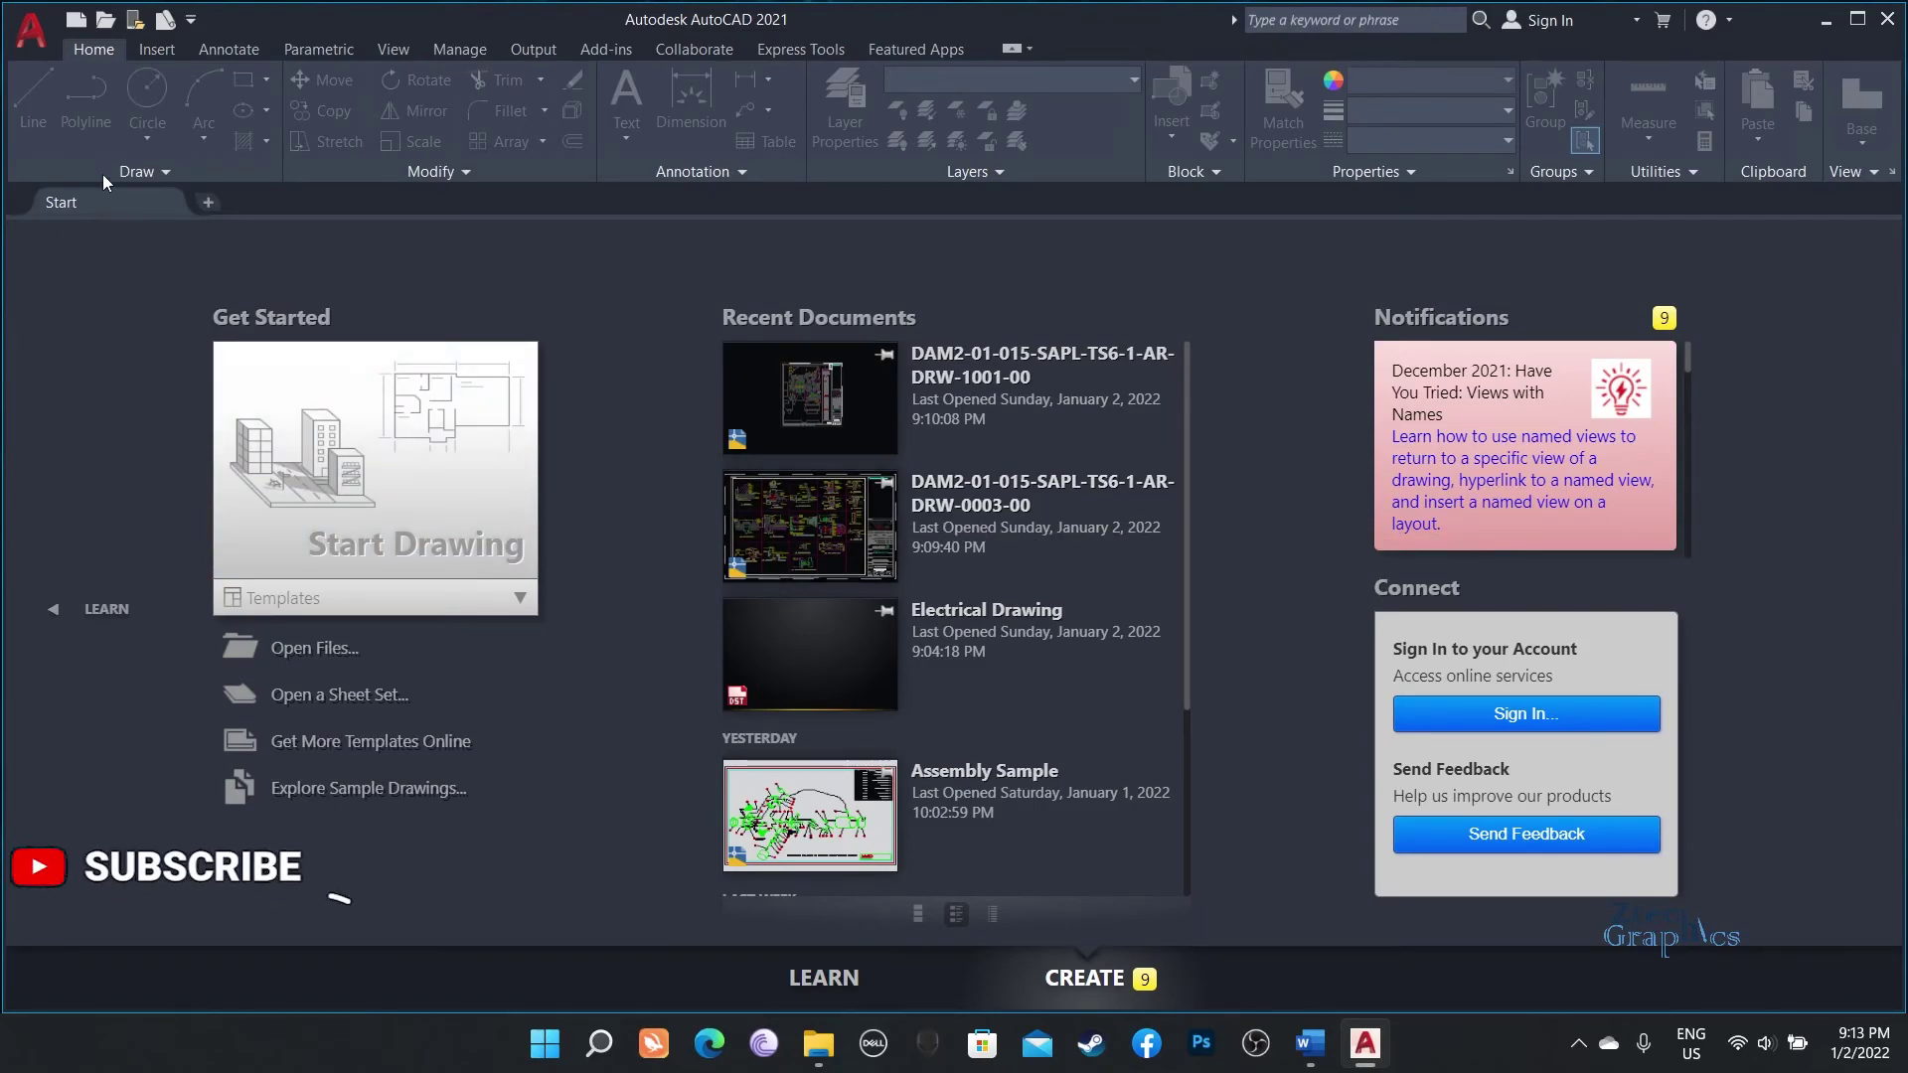
Browse the list of drawings to open and preview the 0001-00 sheet.
left_click(105, 22)
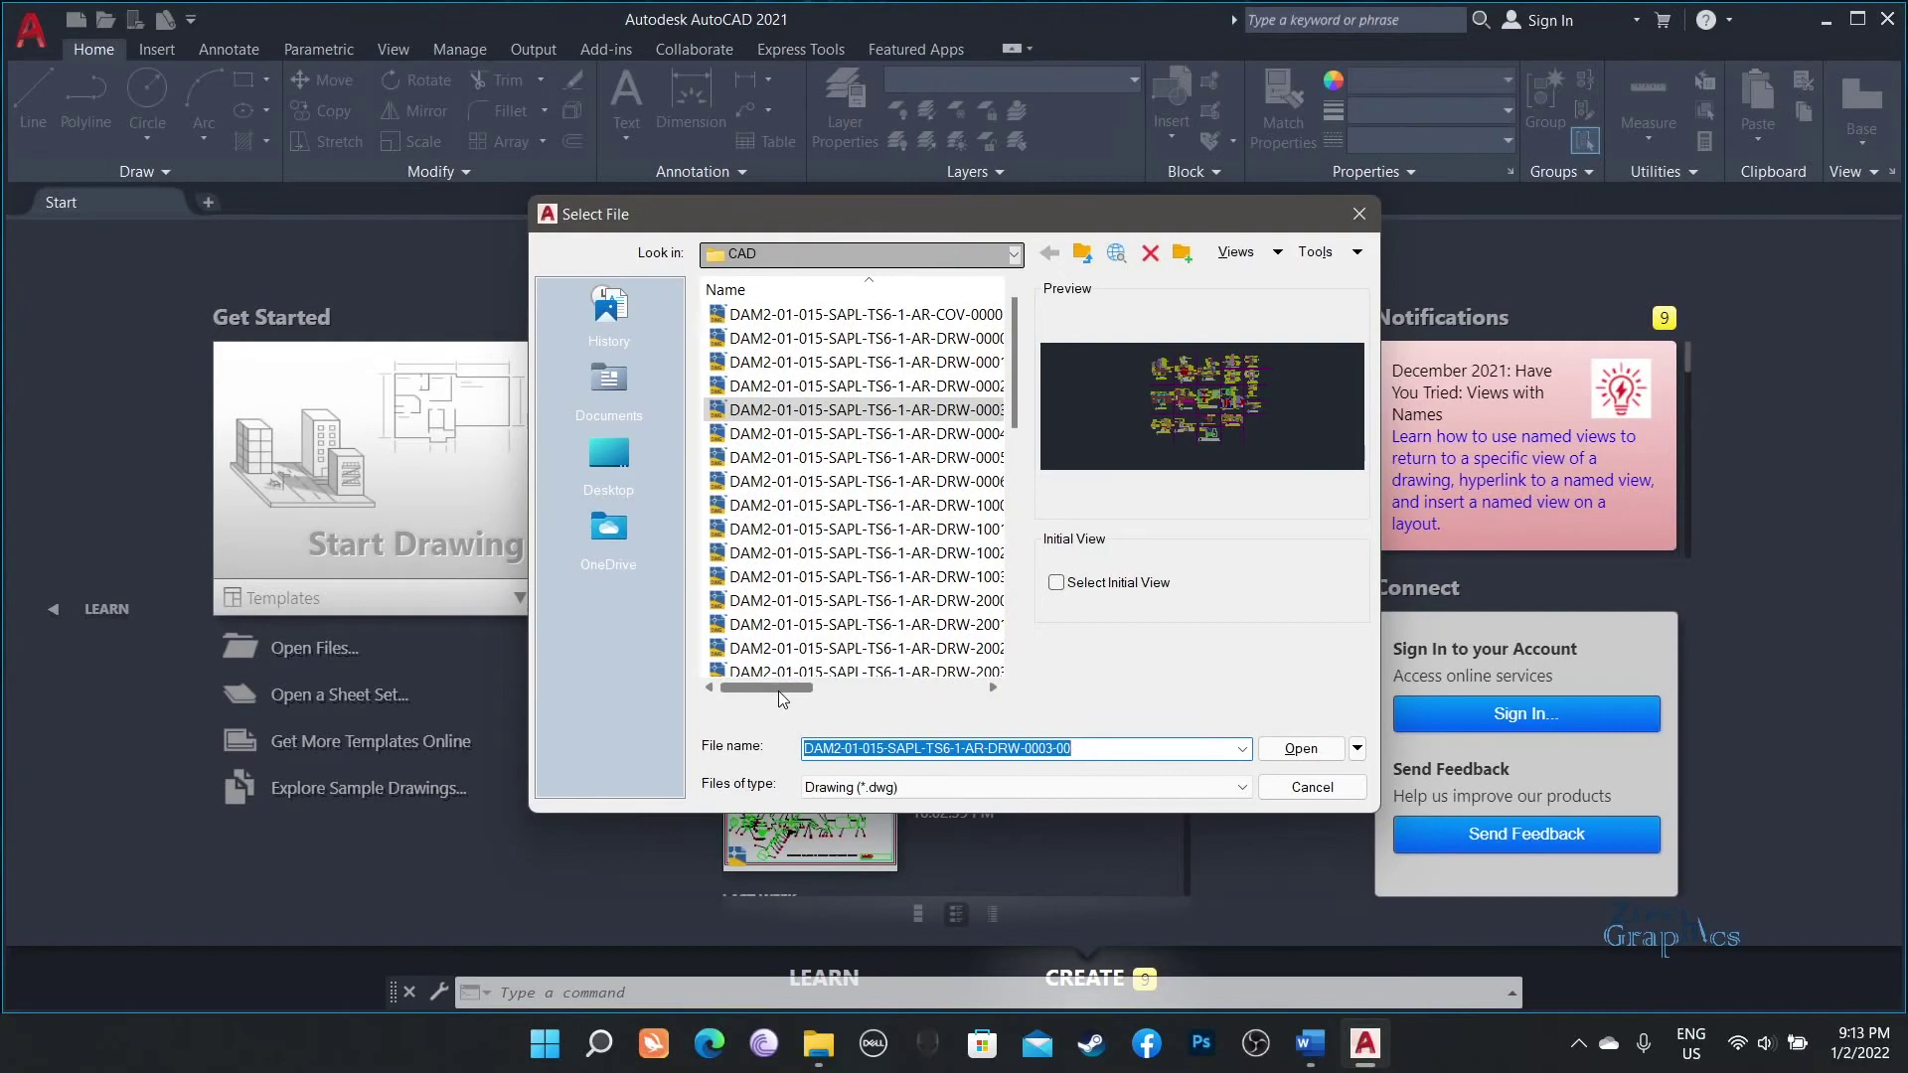
left_click_drag(779, 690, 817, 689)
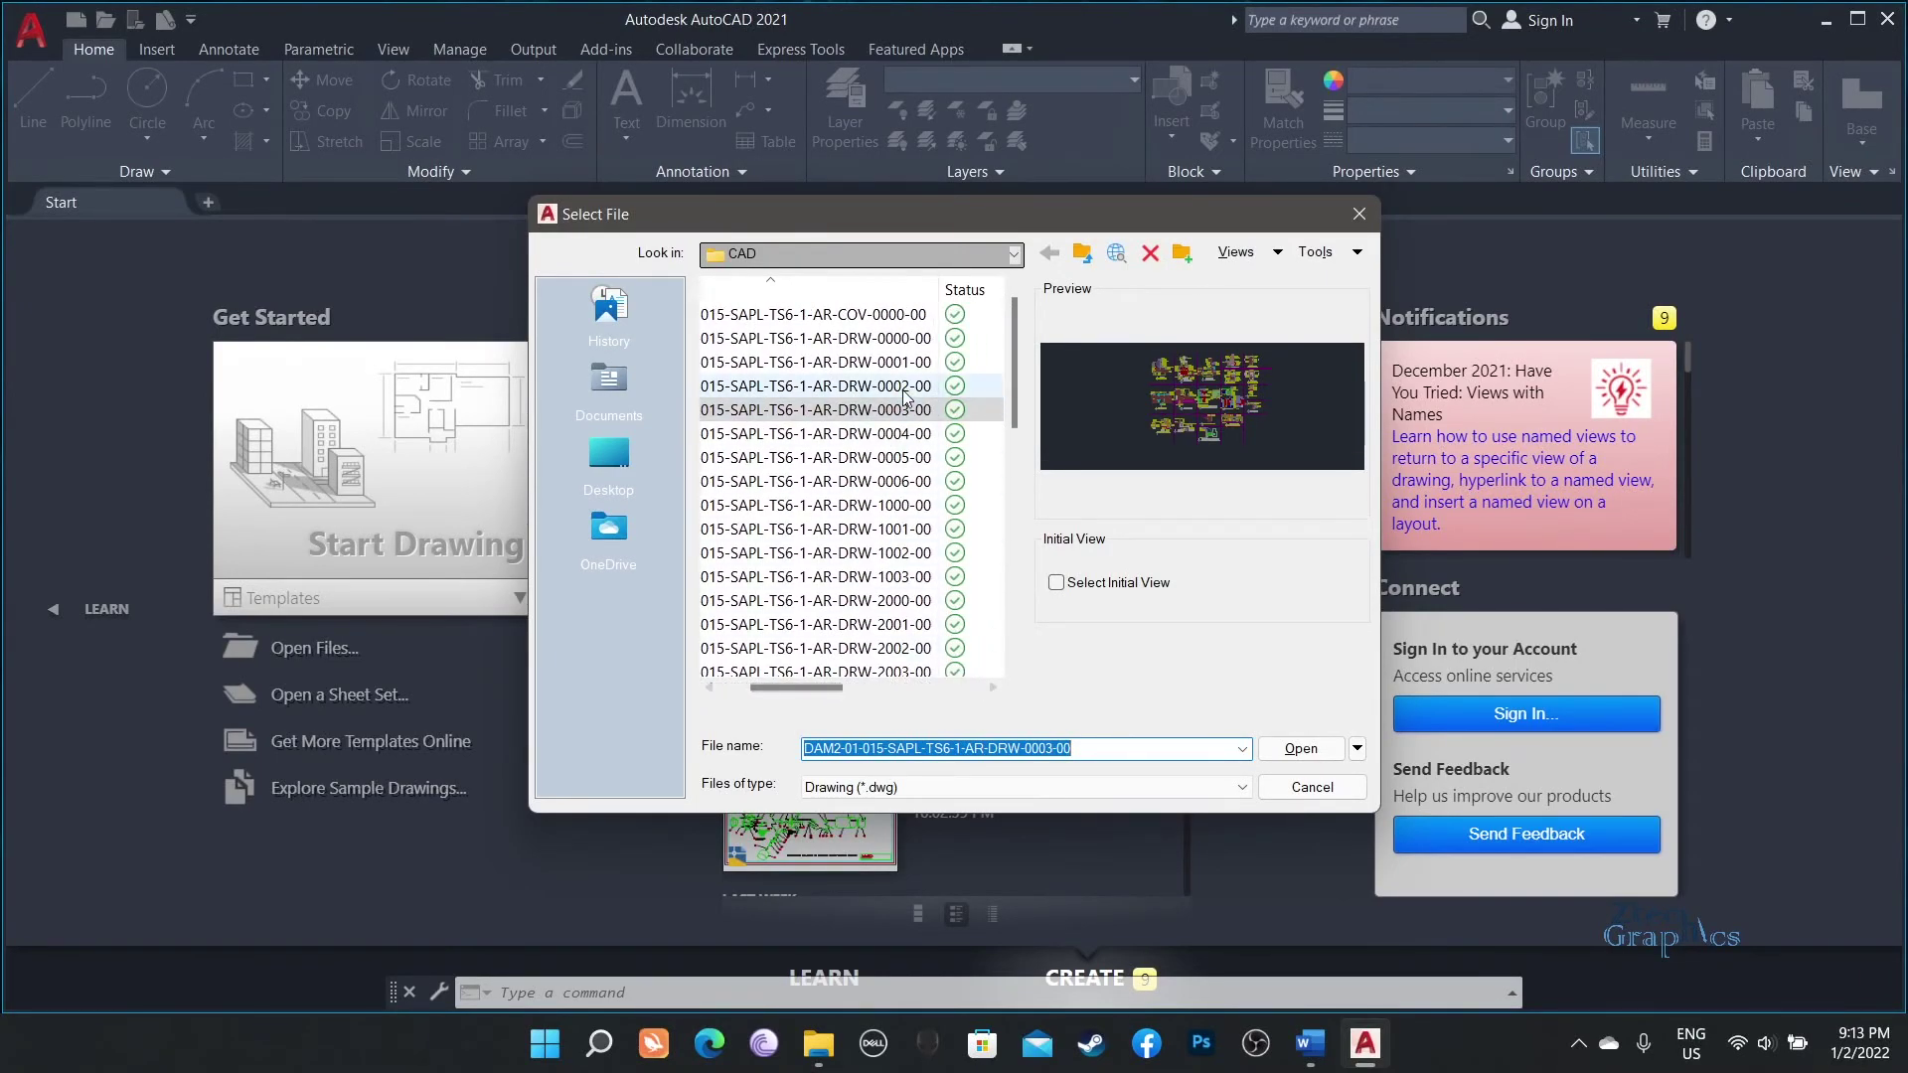
left_click(979, 362)
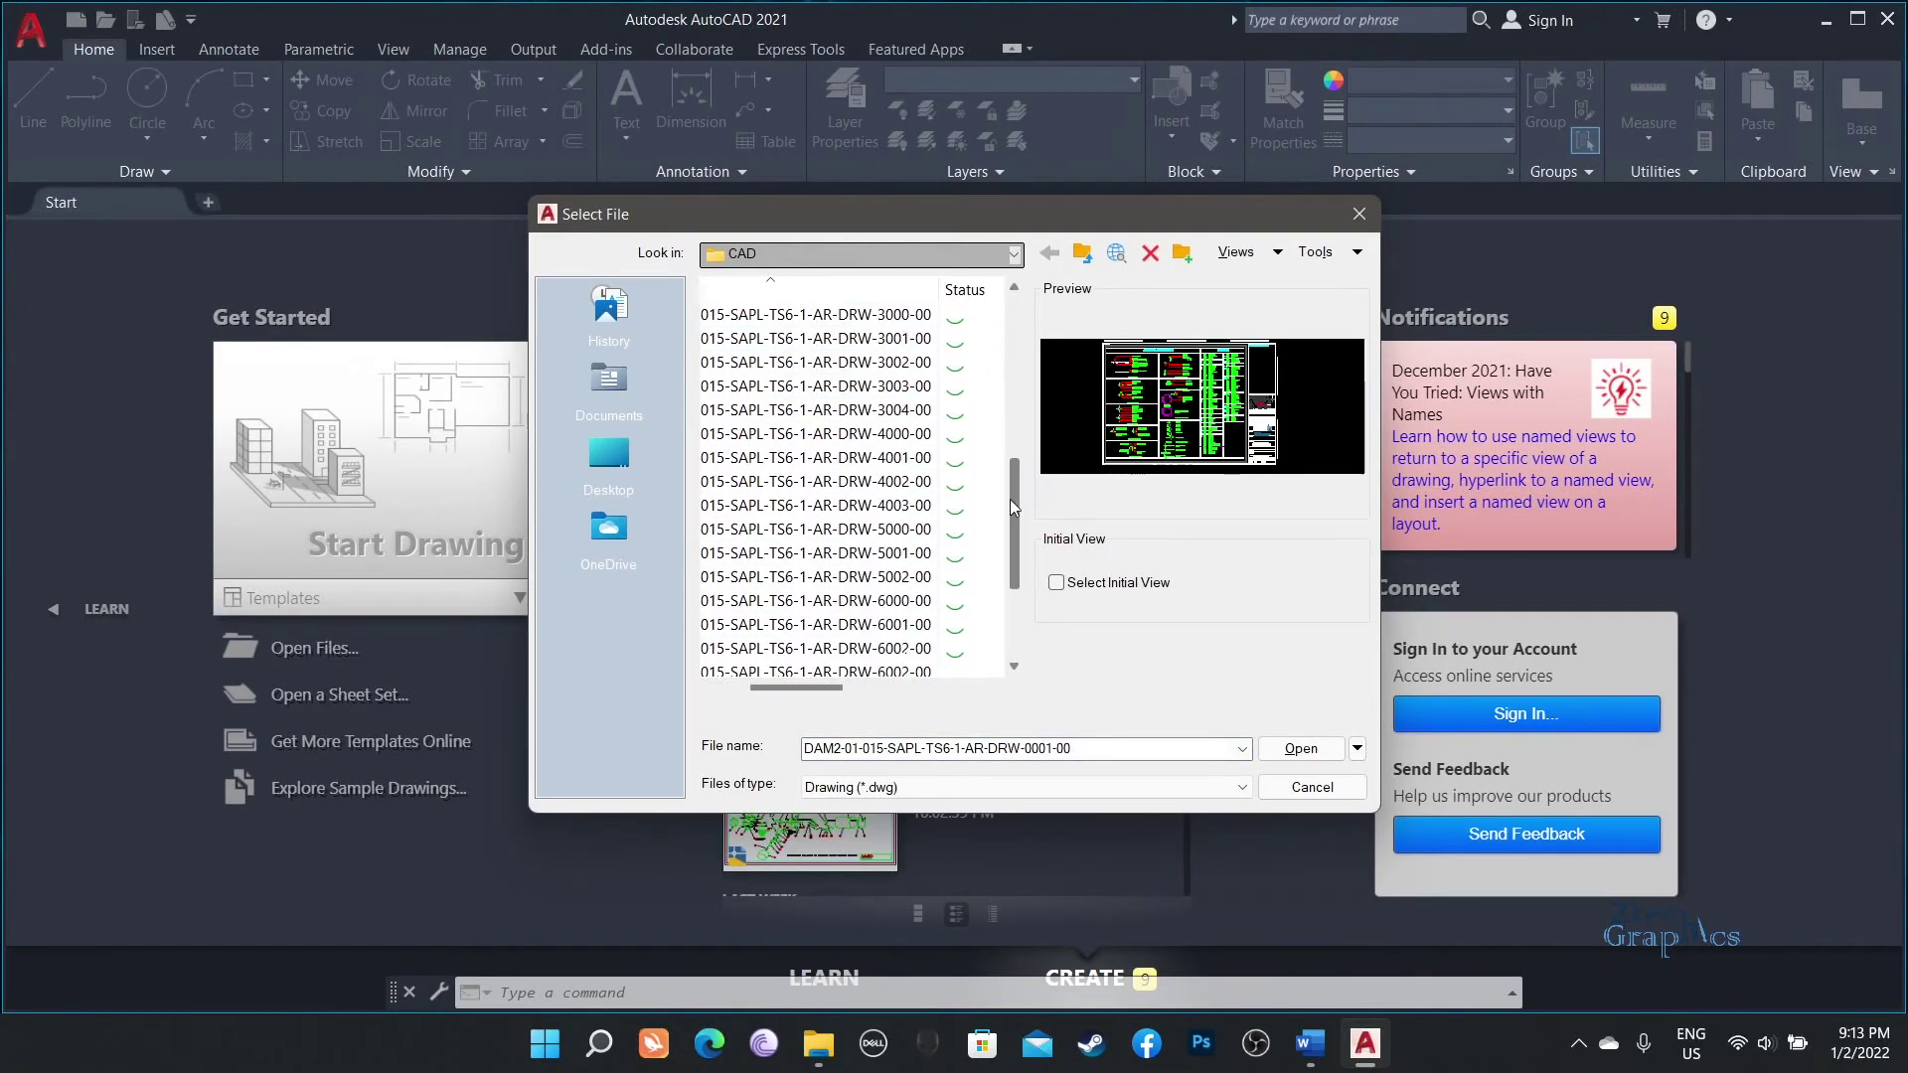
left_click_drag(1014, 408, 1007, 552)
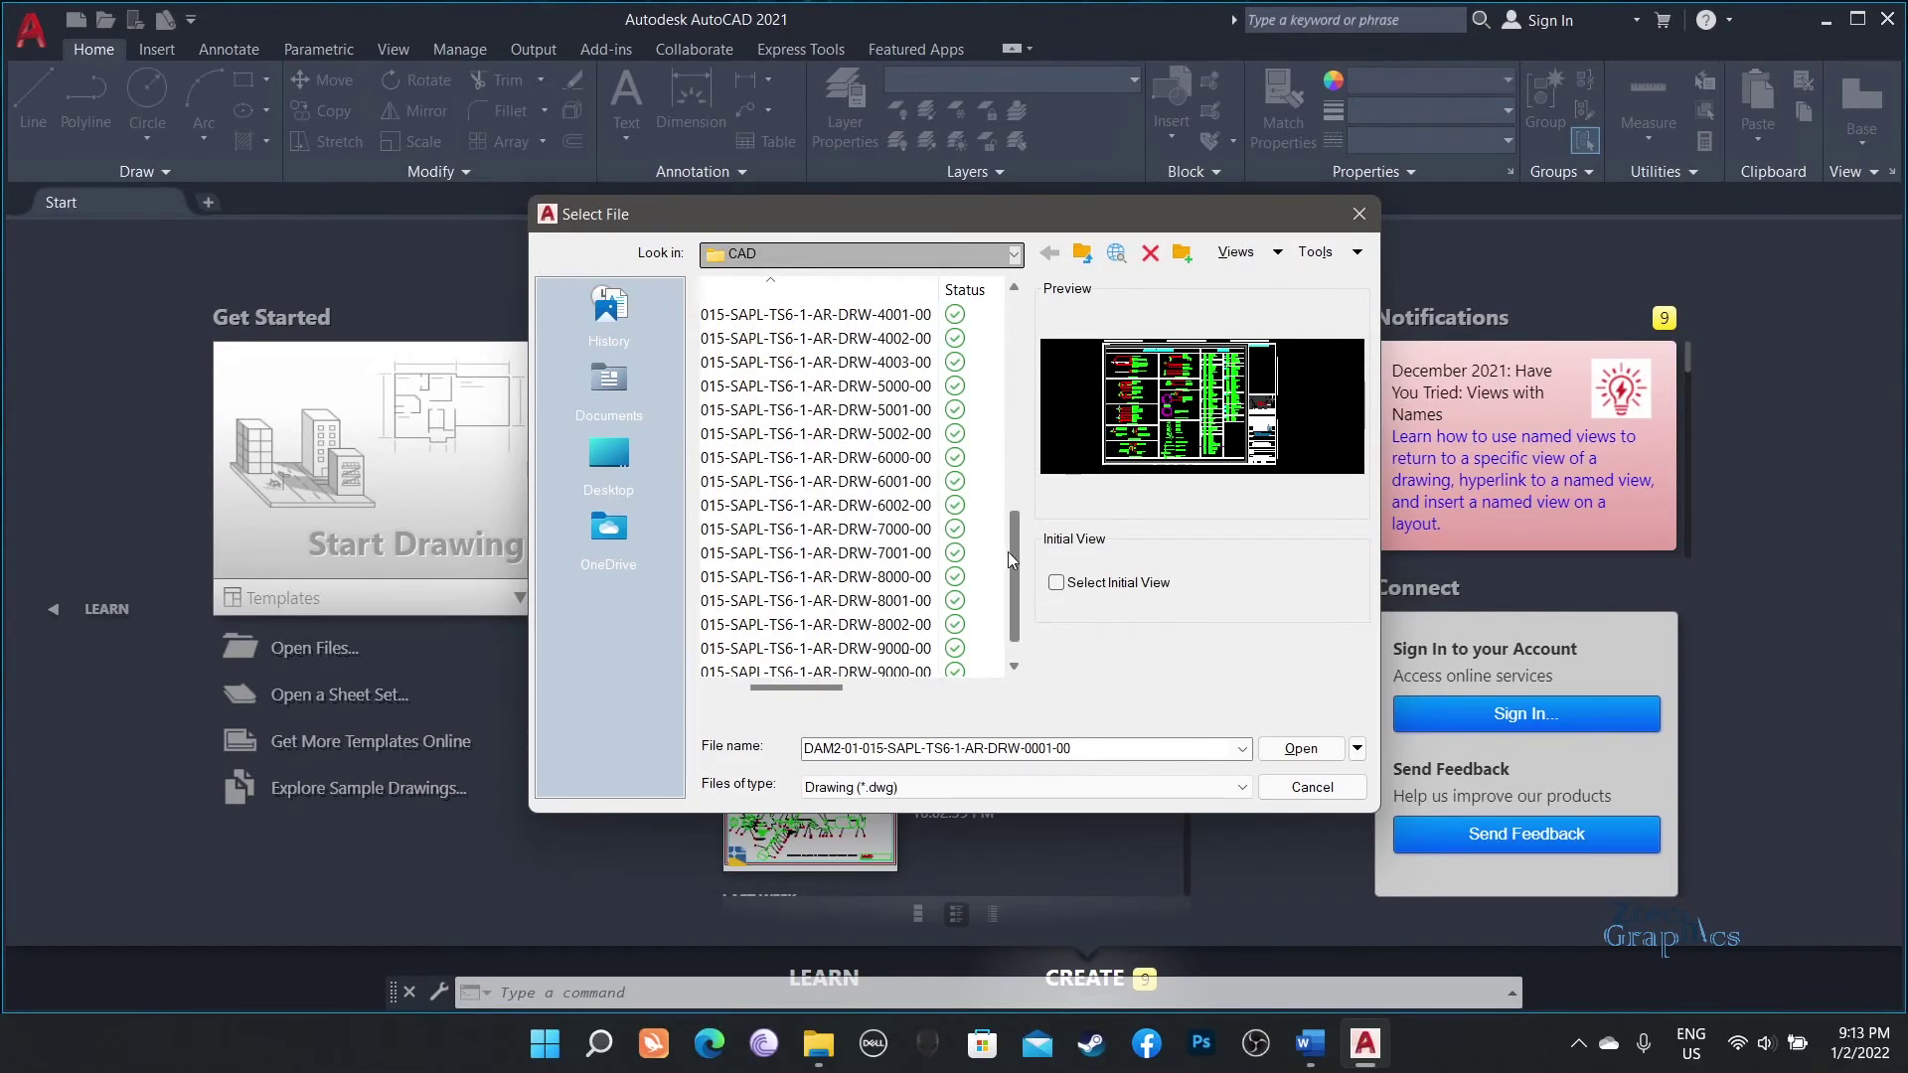
left_click_drag(1042, 485, 1044, 326)
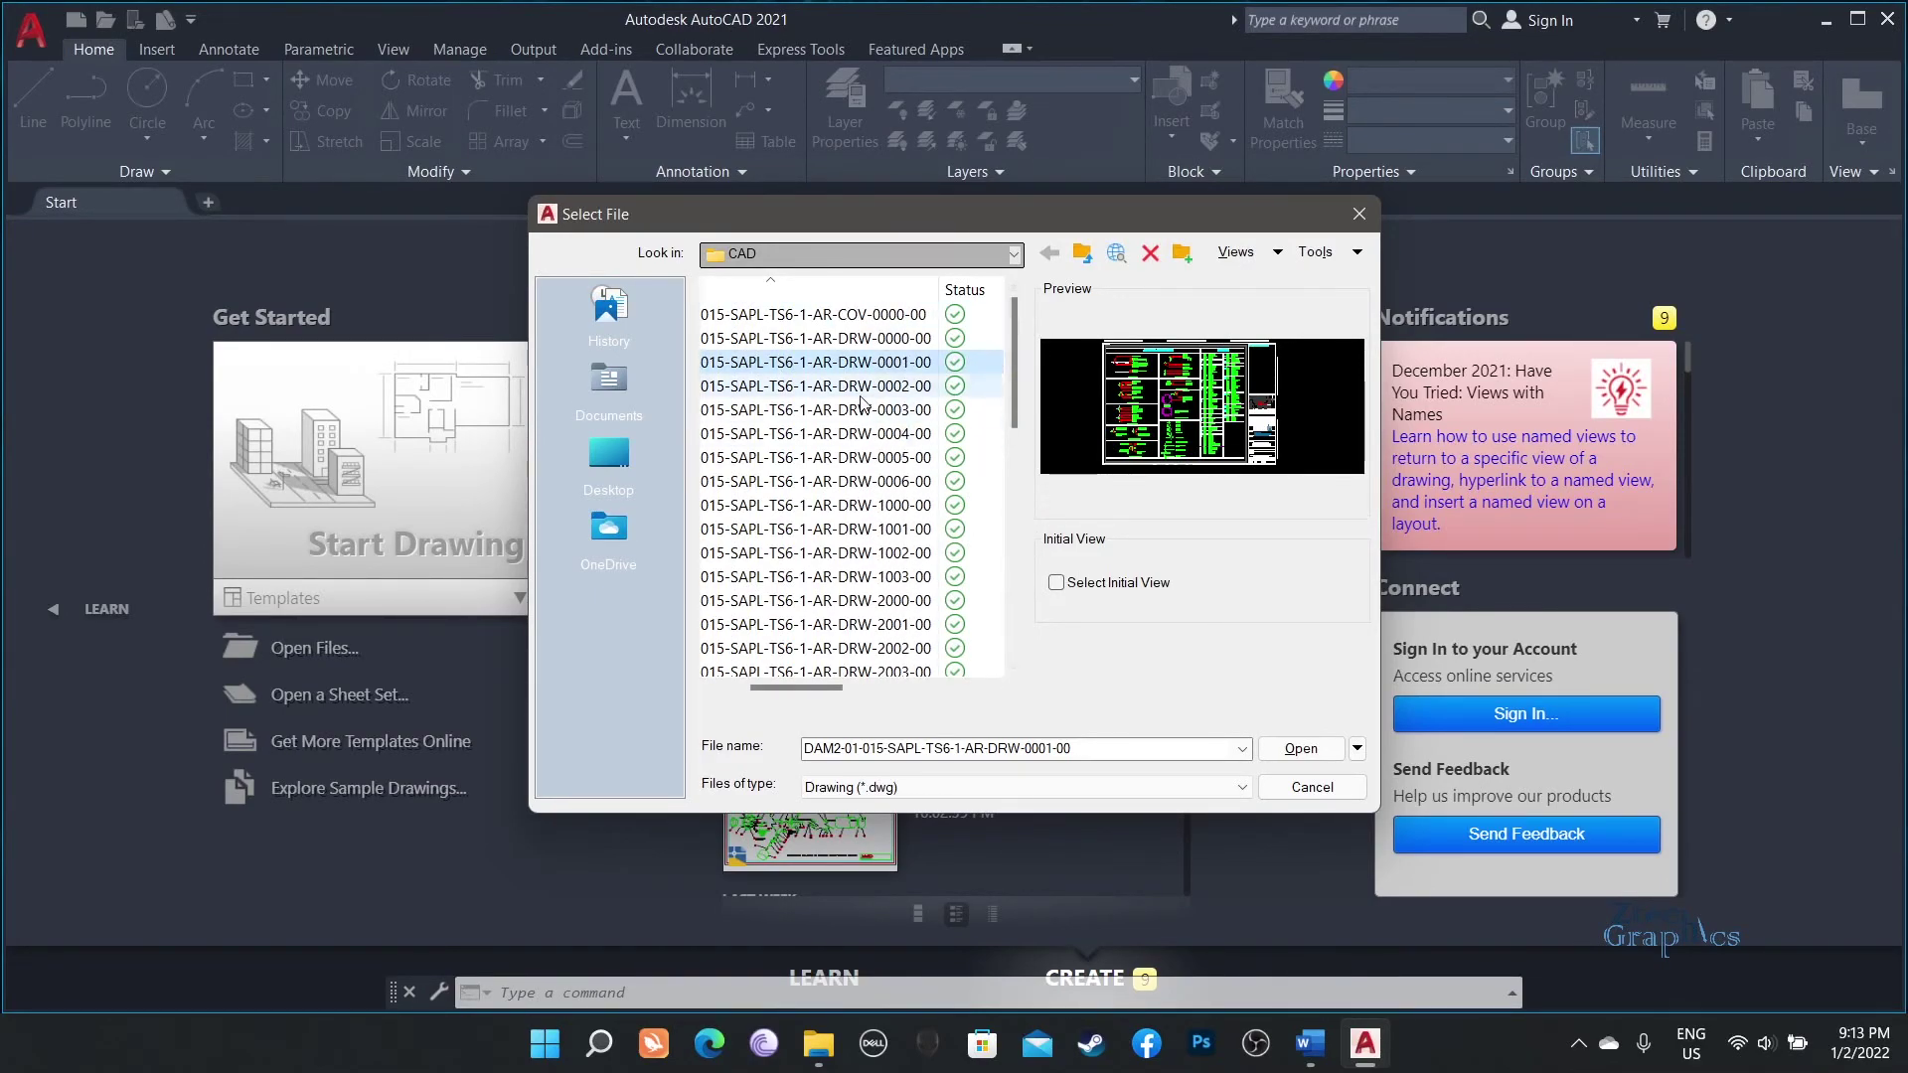
Open drawing DAM2-01-015-SAPL-TS6-1-AR-DRW-0004-00 and dismiss the proxy graphics notice.
left_click(835, 433)
left_click(854, 505)
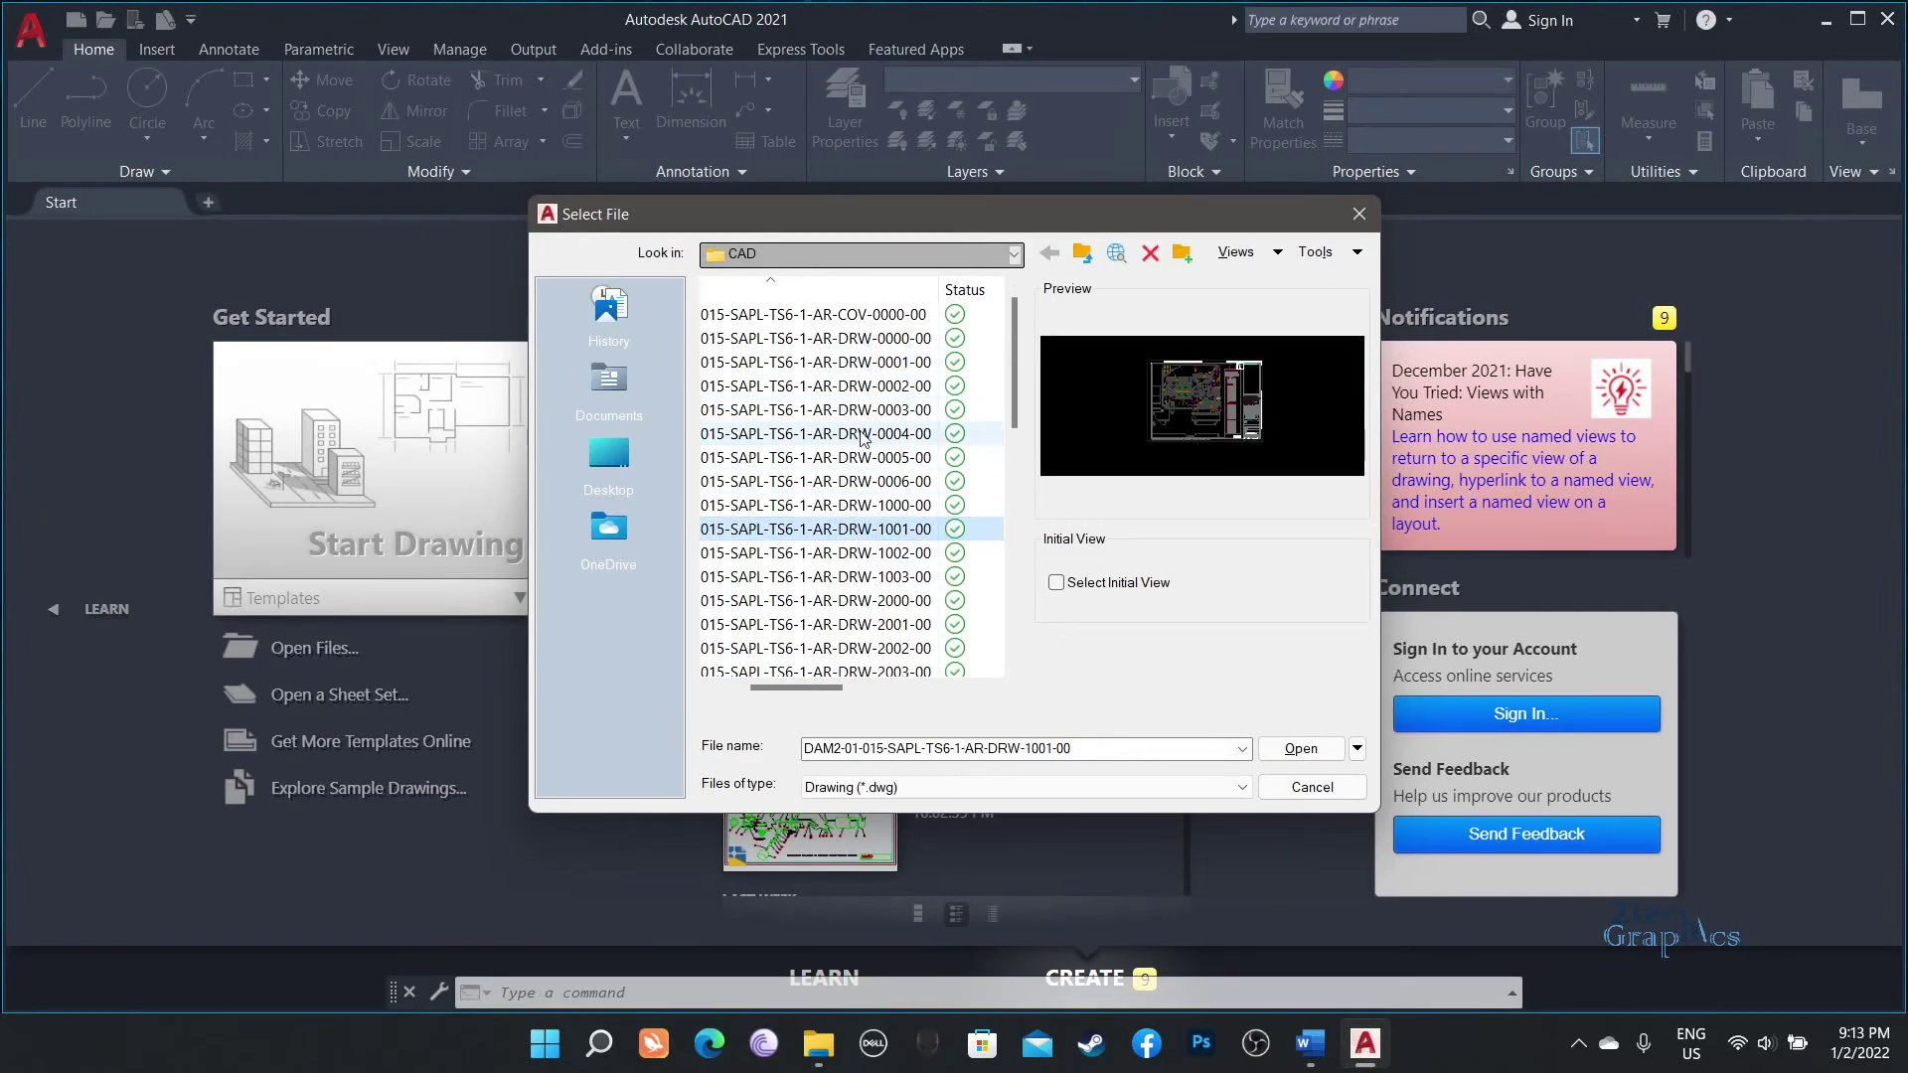
left_click(845, 410)
left_click(849, 441)
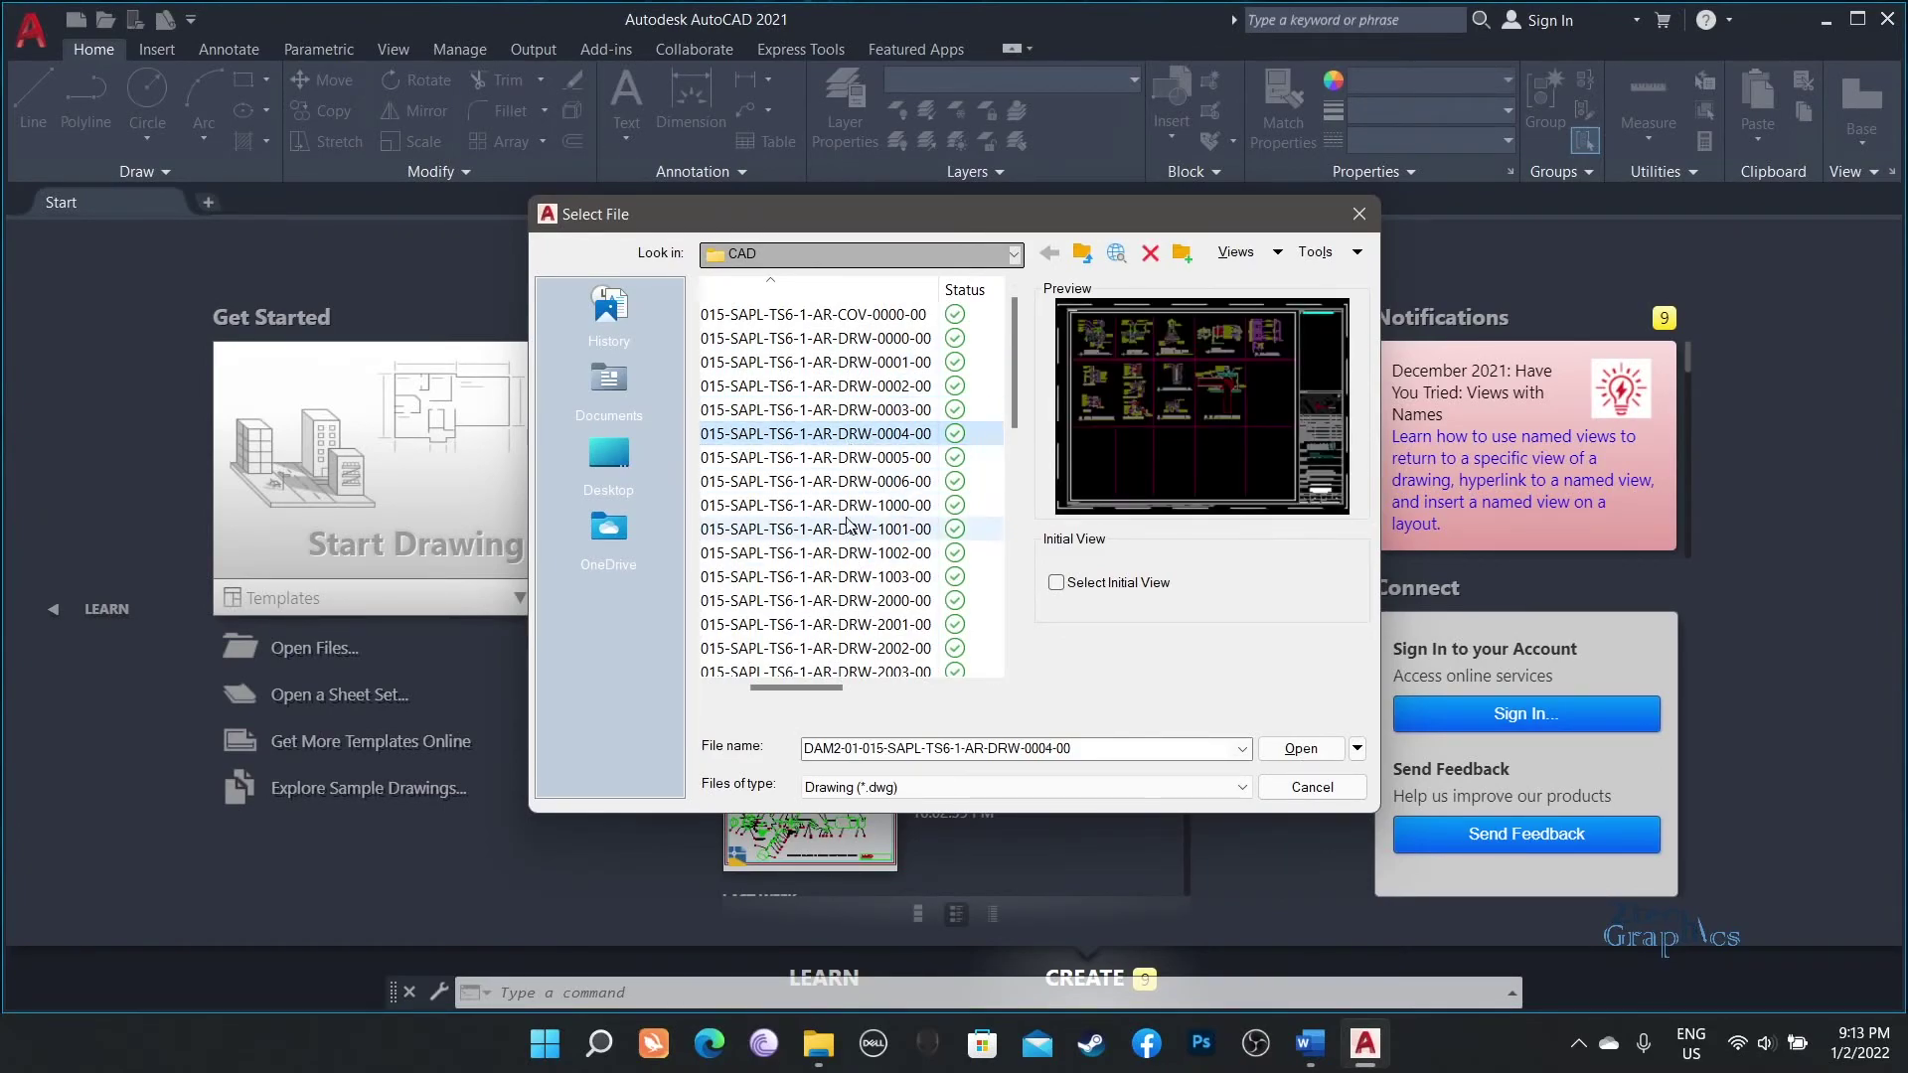
left_click(1302, 749)
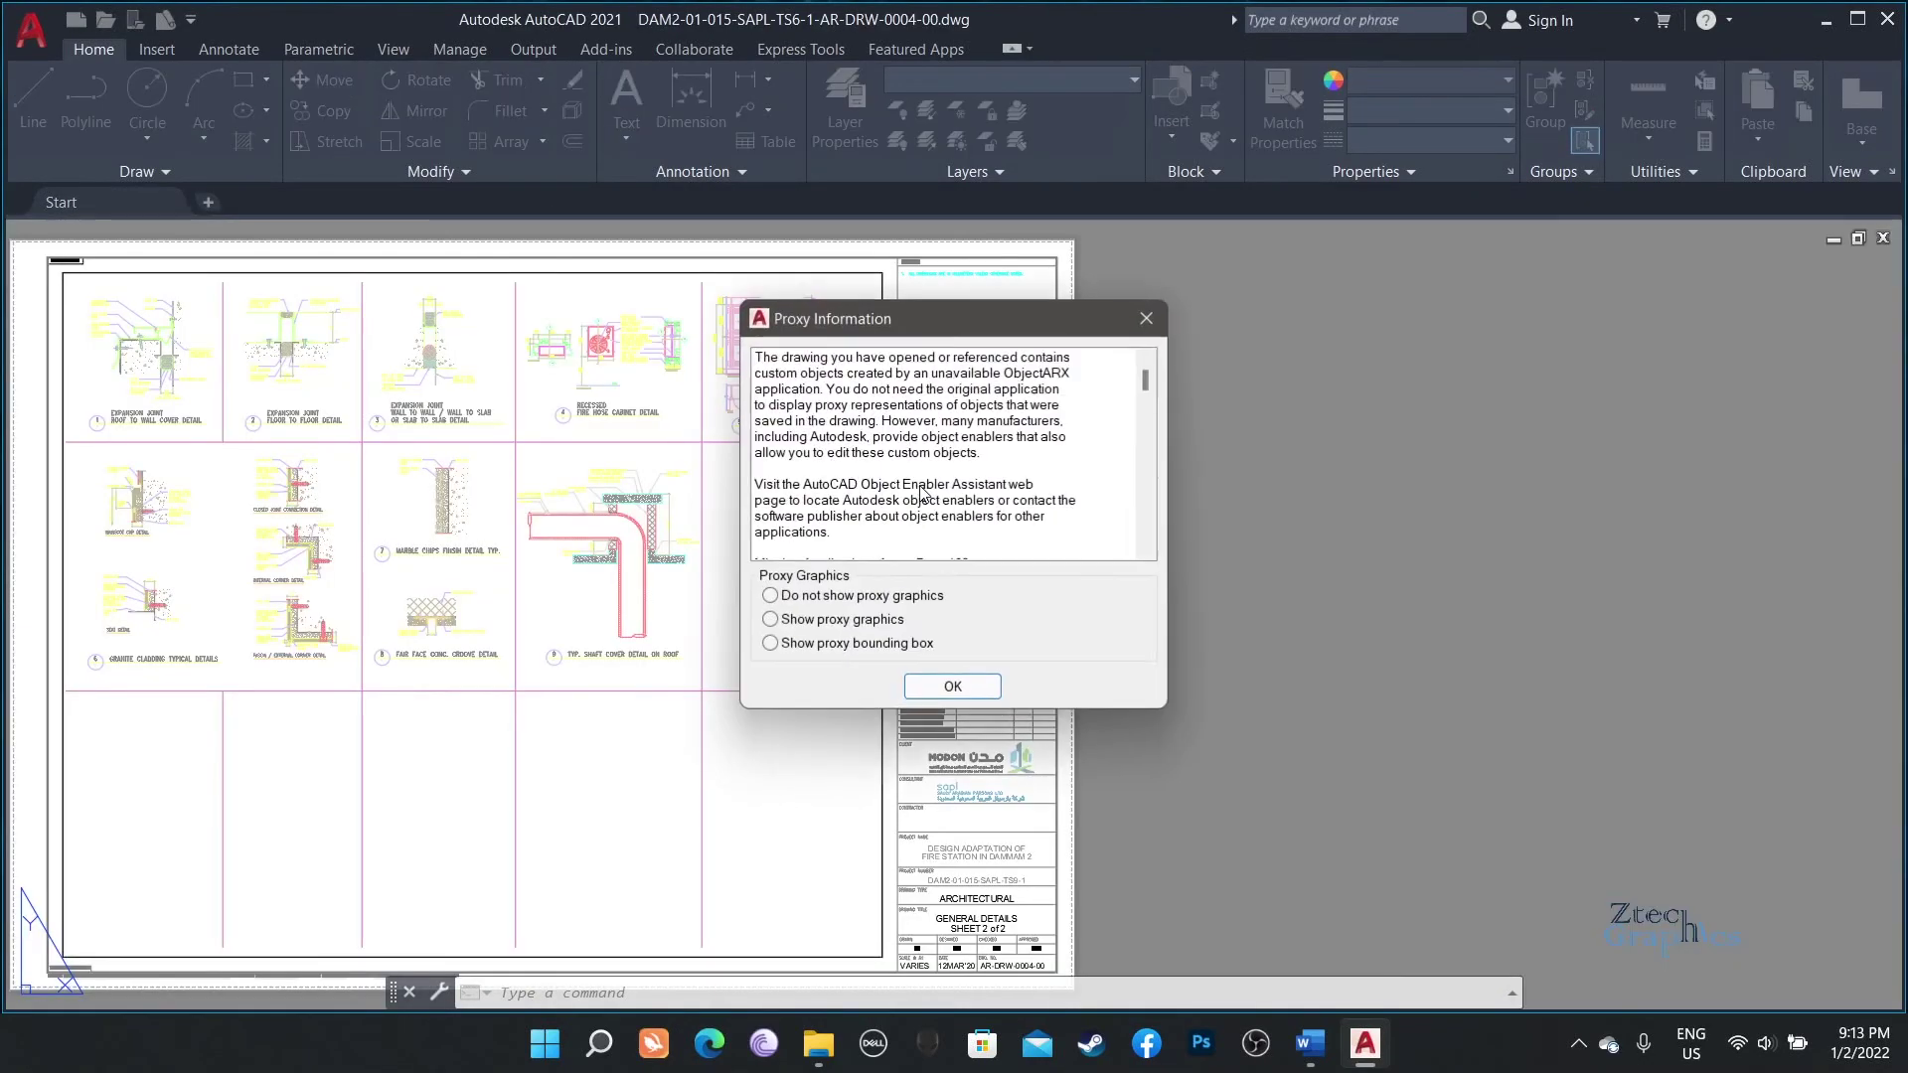
left_click(955, 685)
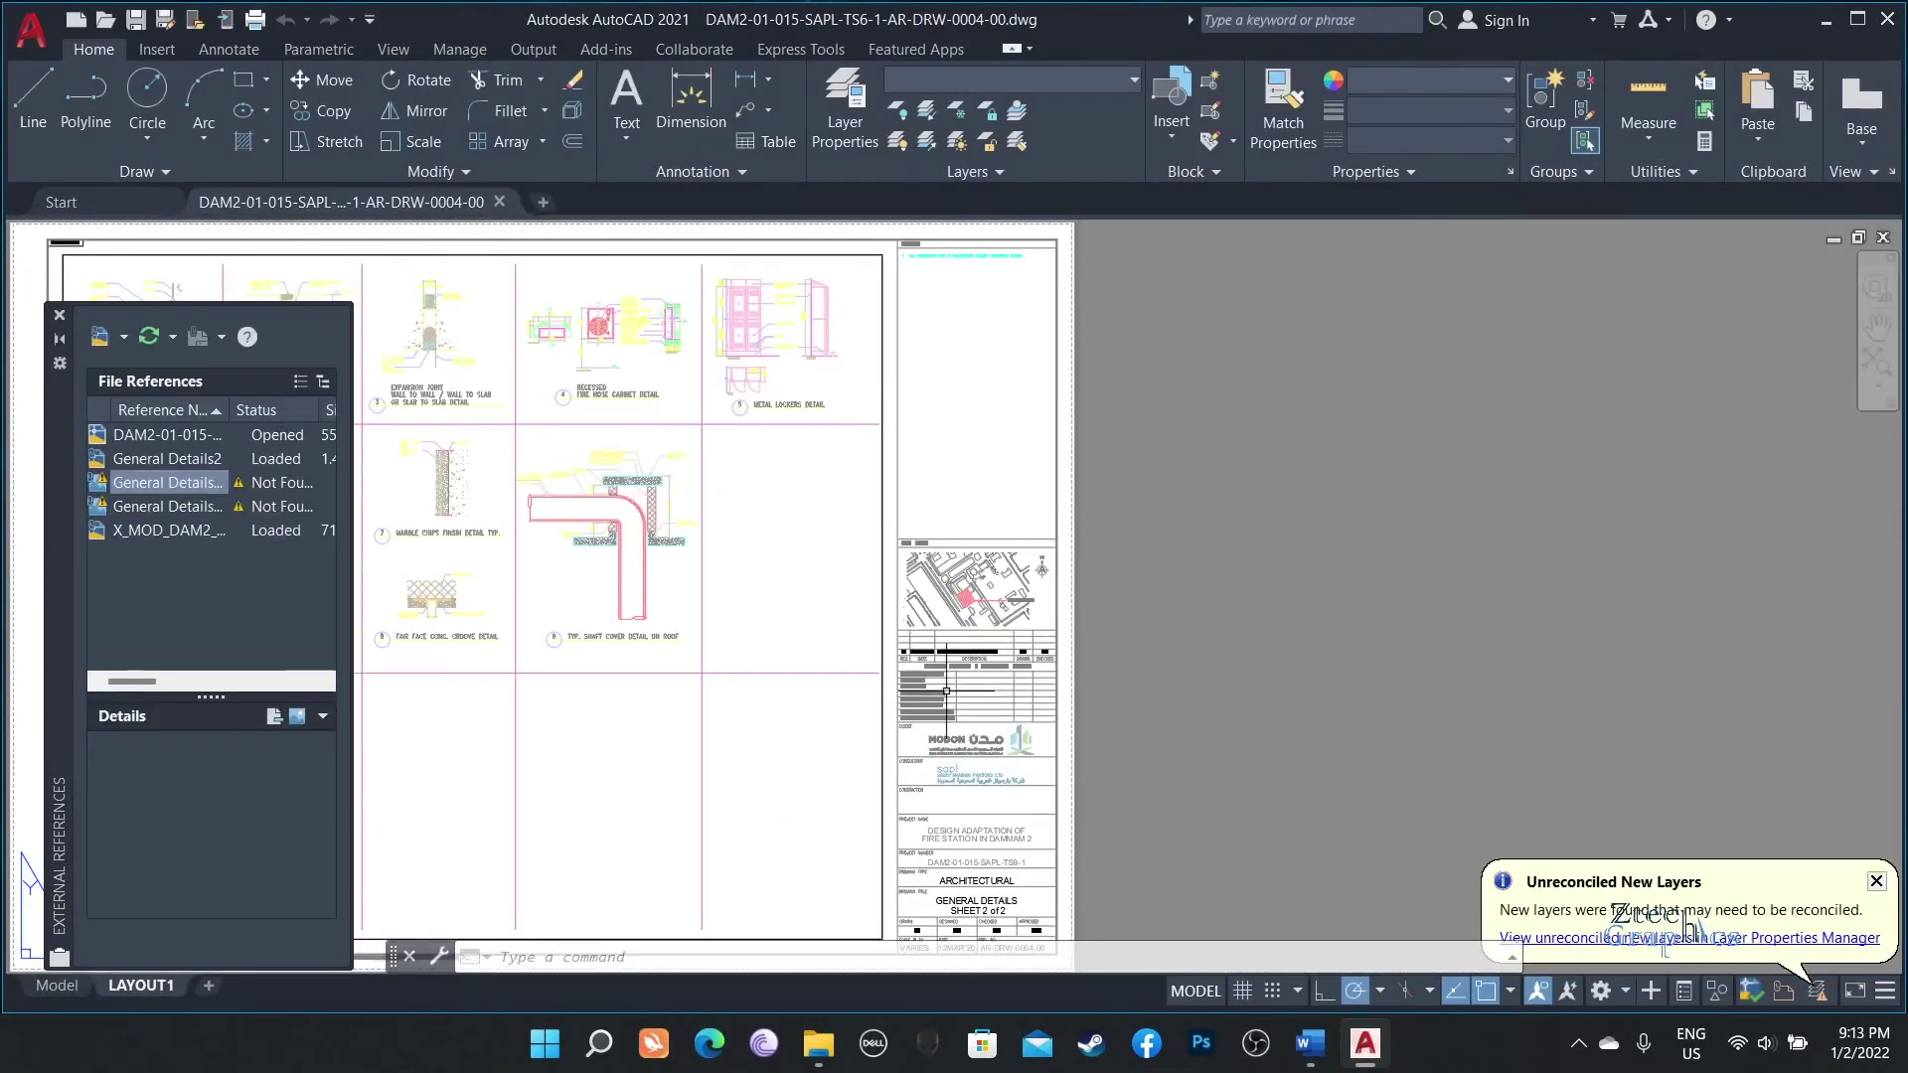
In model space, review the General Details2 and title-block external references.
left_click(60, 986)
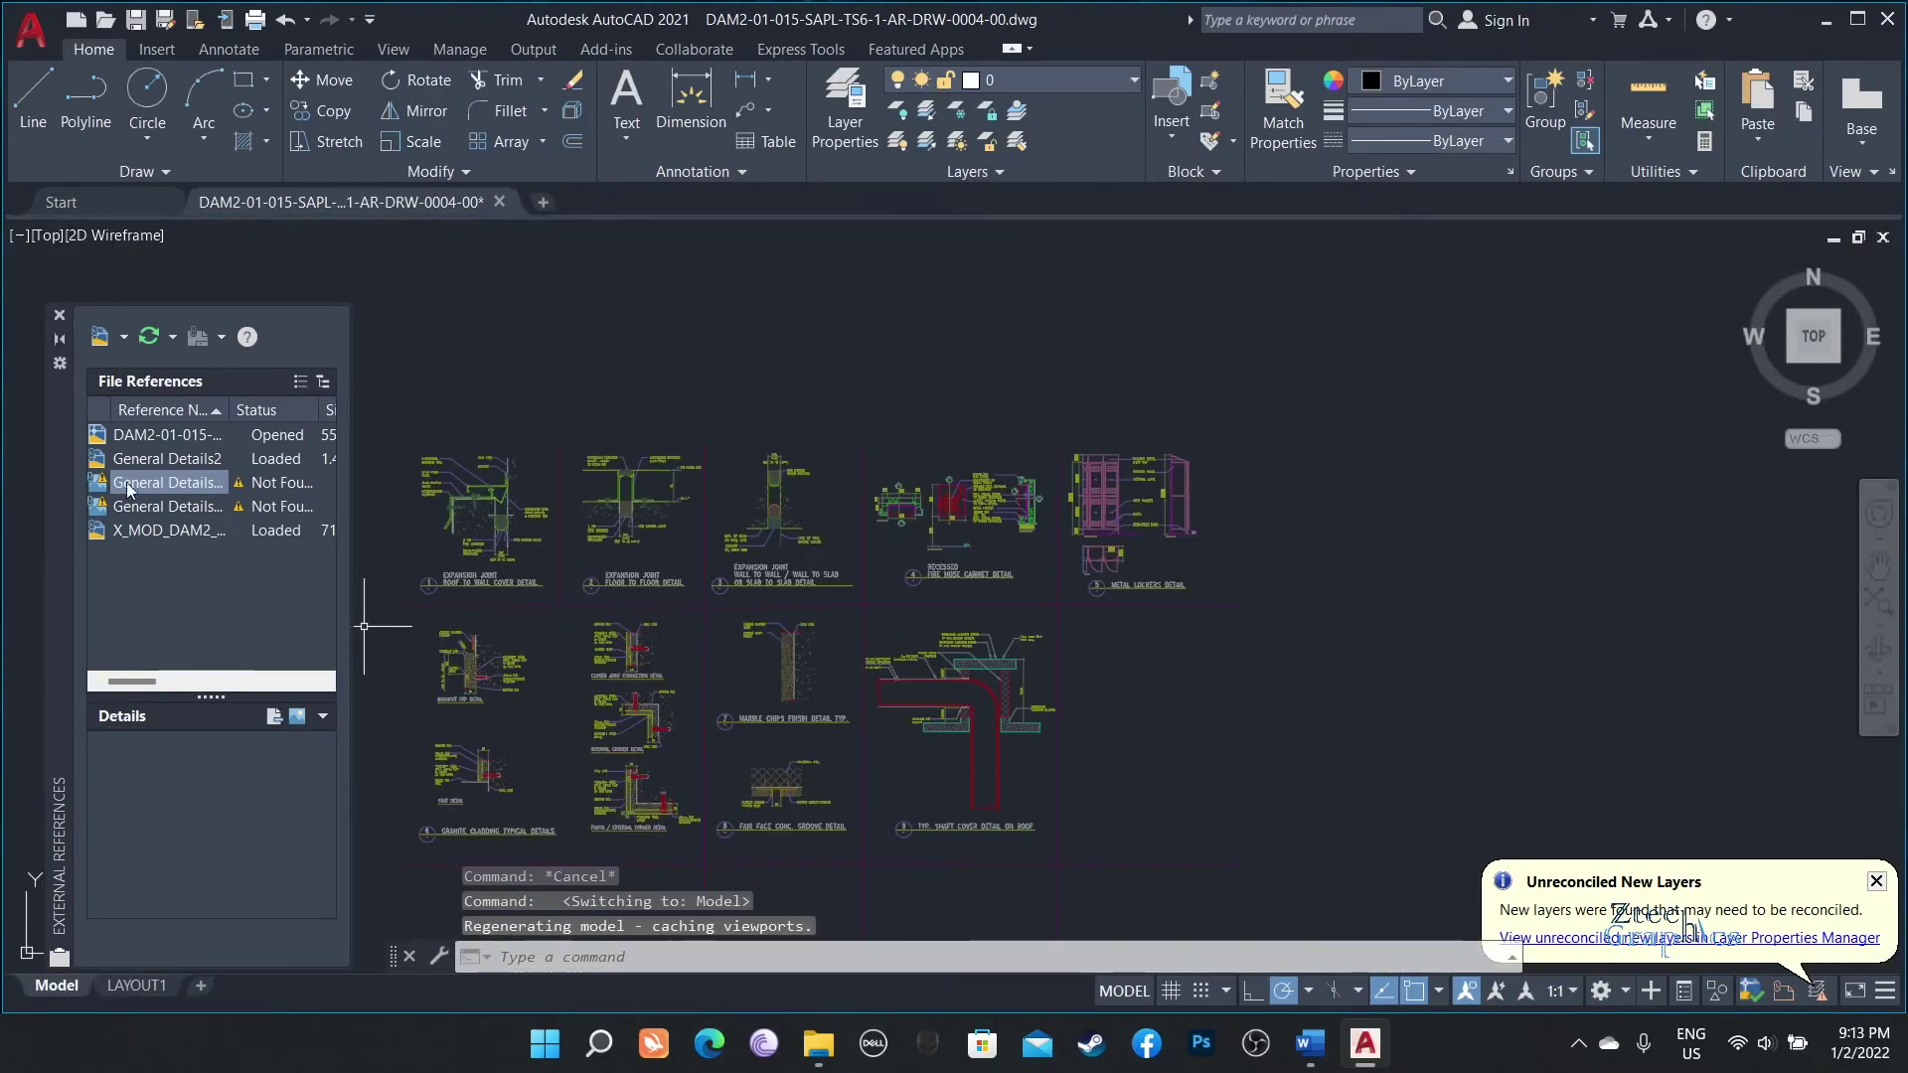
left_click(140, 459)
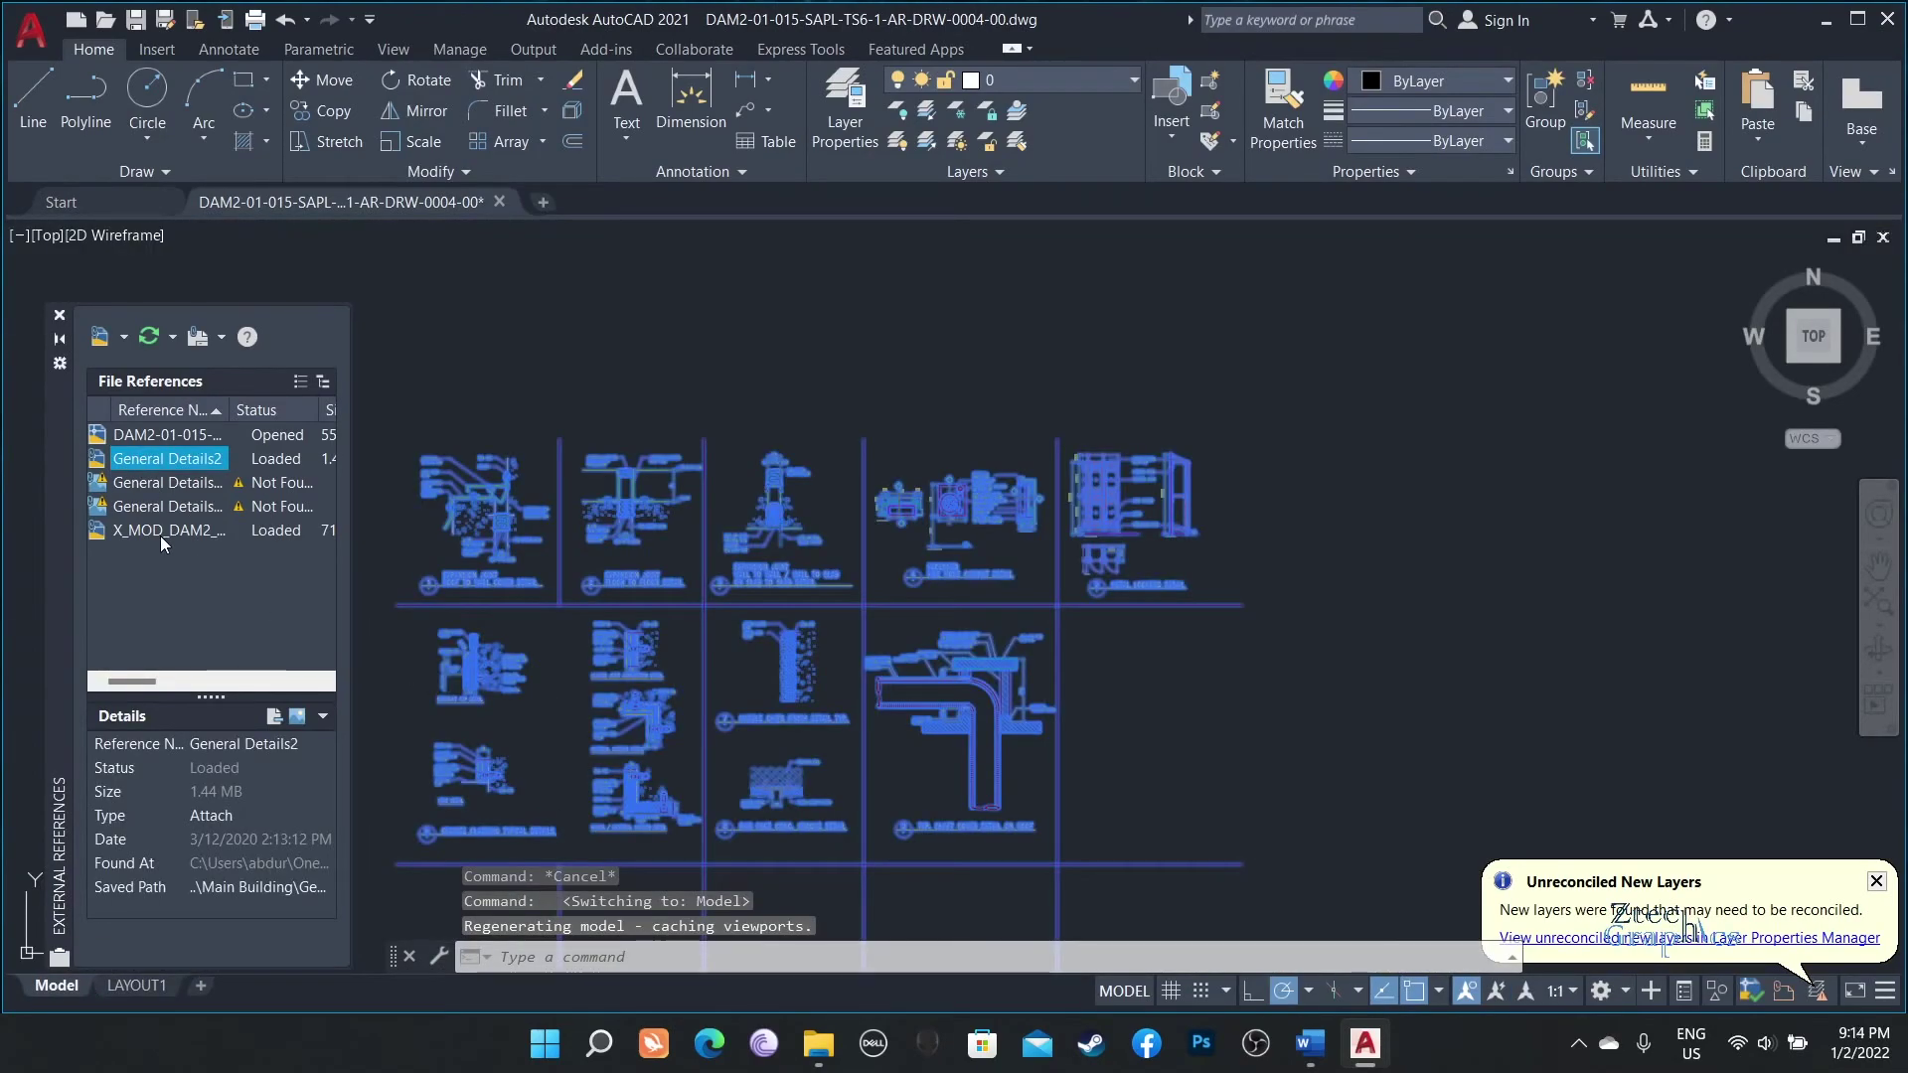
left_click(161, 533)
left_click(169, 467)
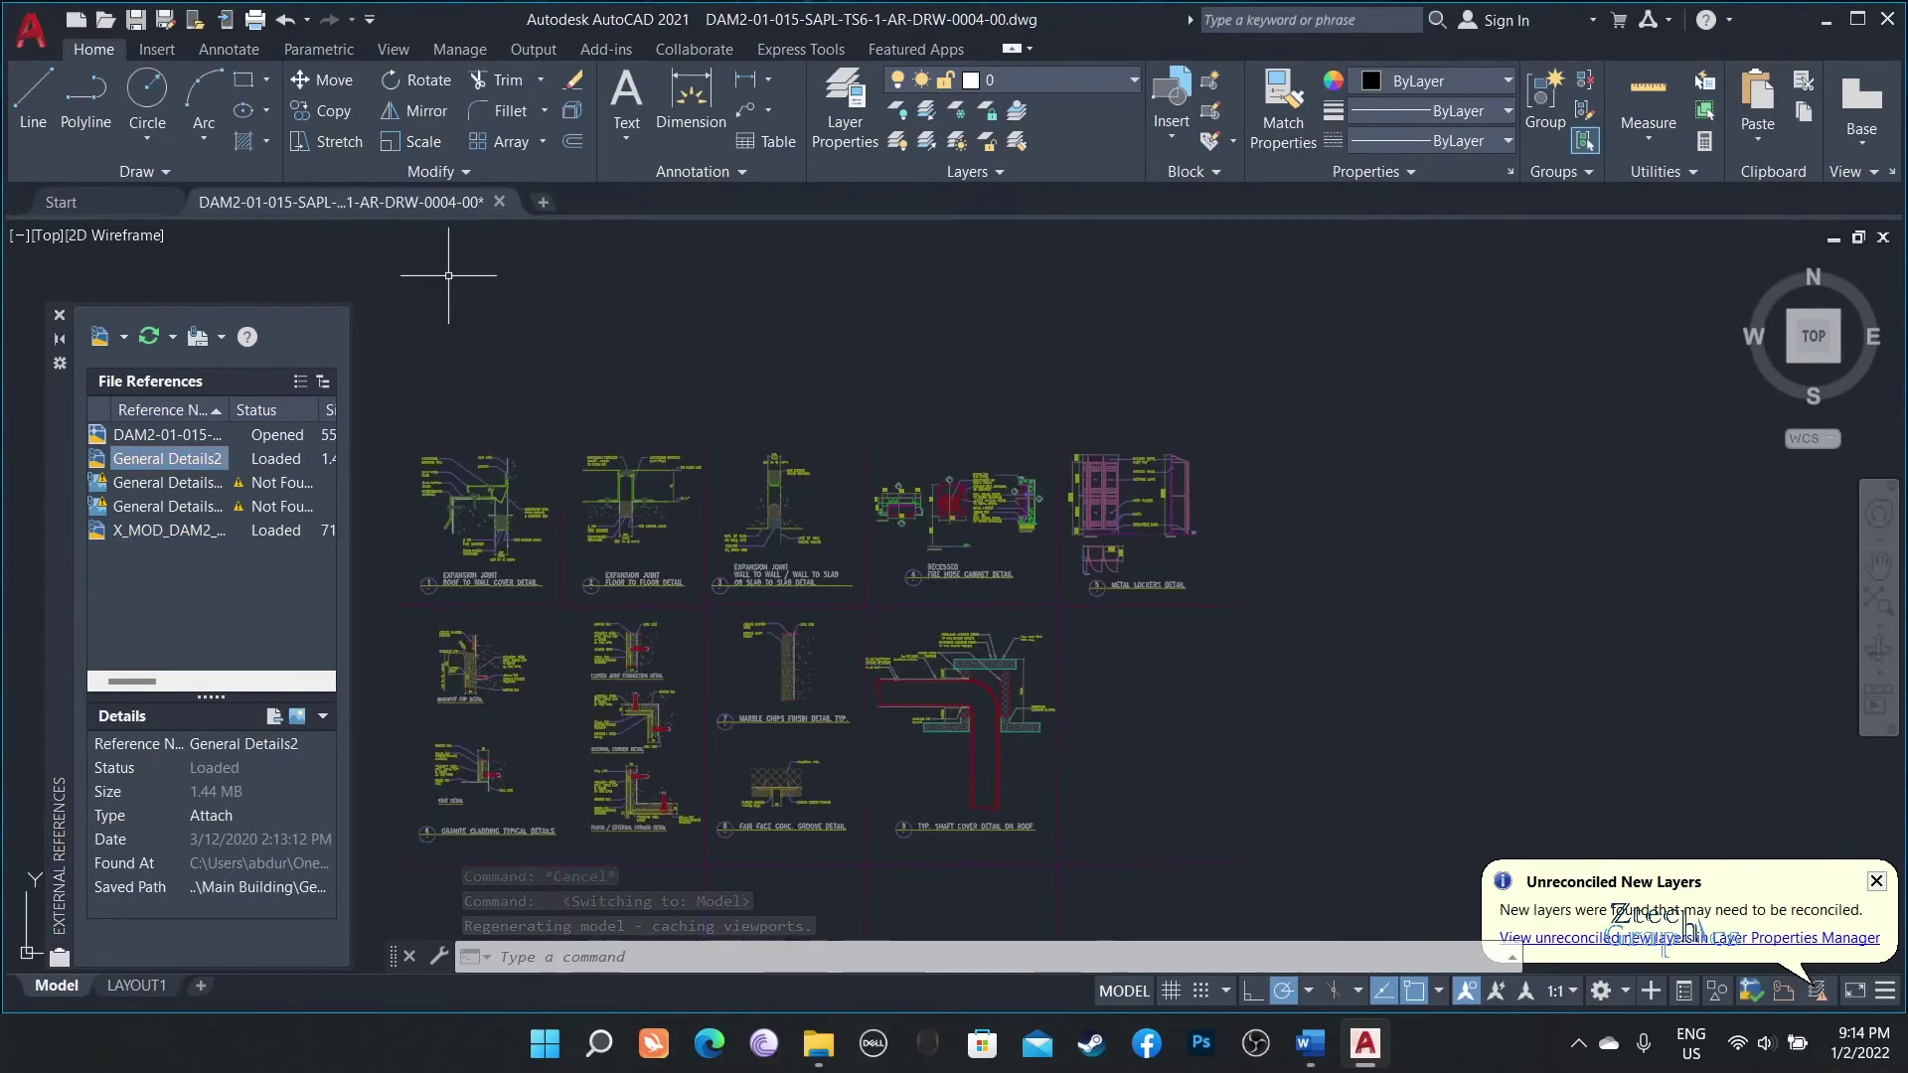
left_click(106, 19)
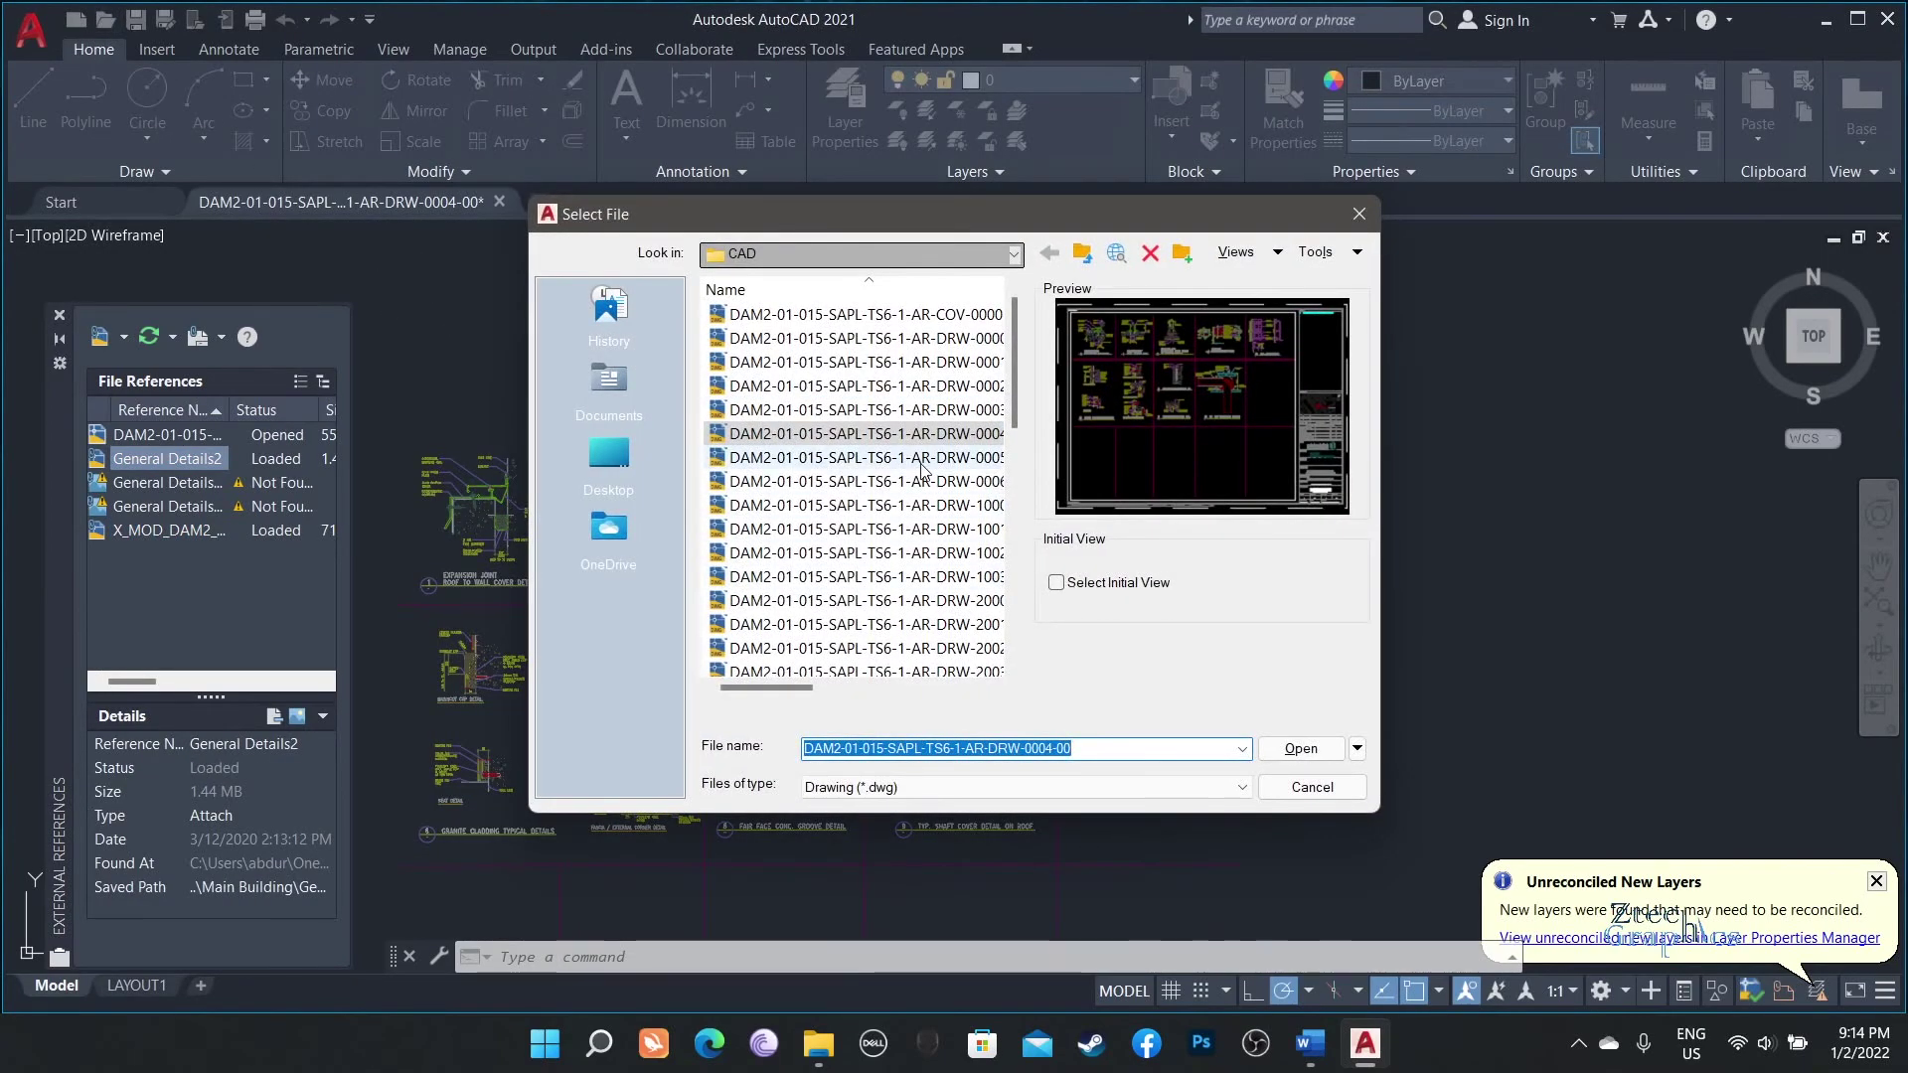
Open drawing DRW-0005-00, inspect its title-block xref, and return to the 0004 drawing.
left_click(1301, 748)
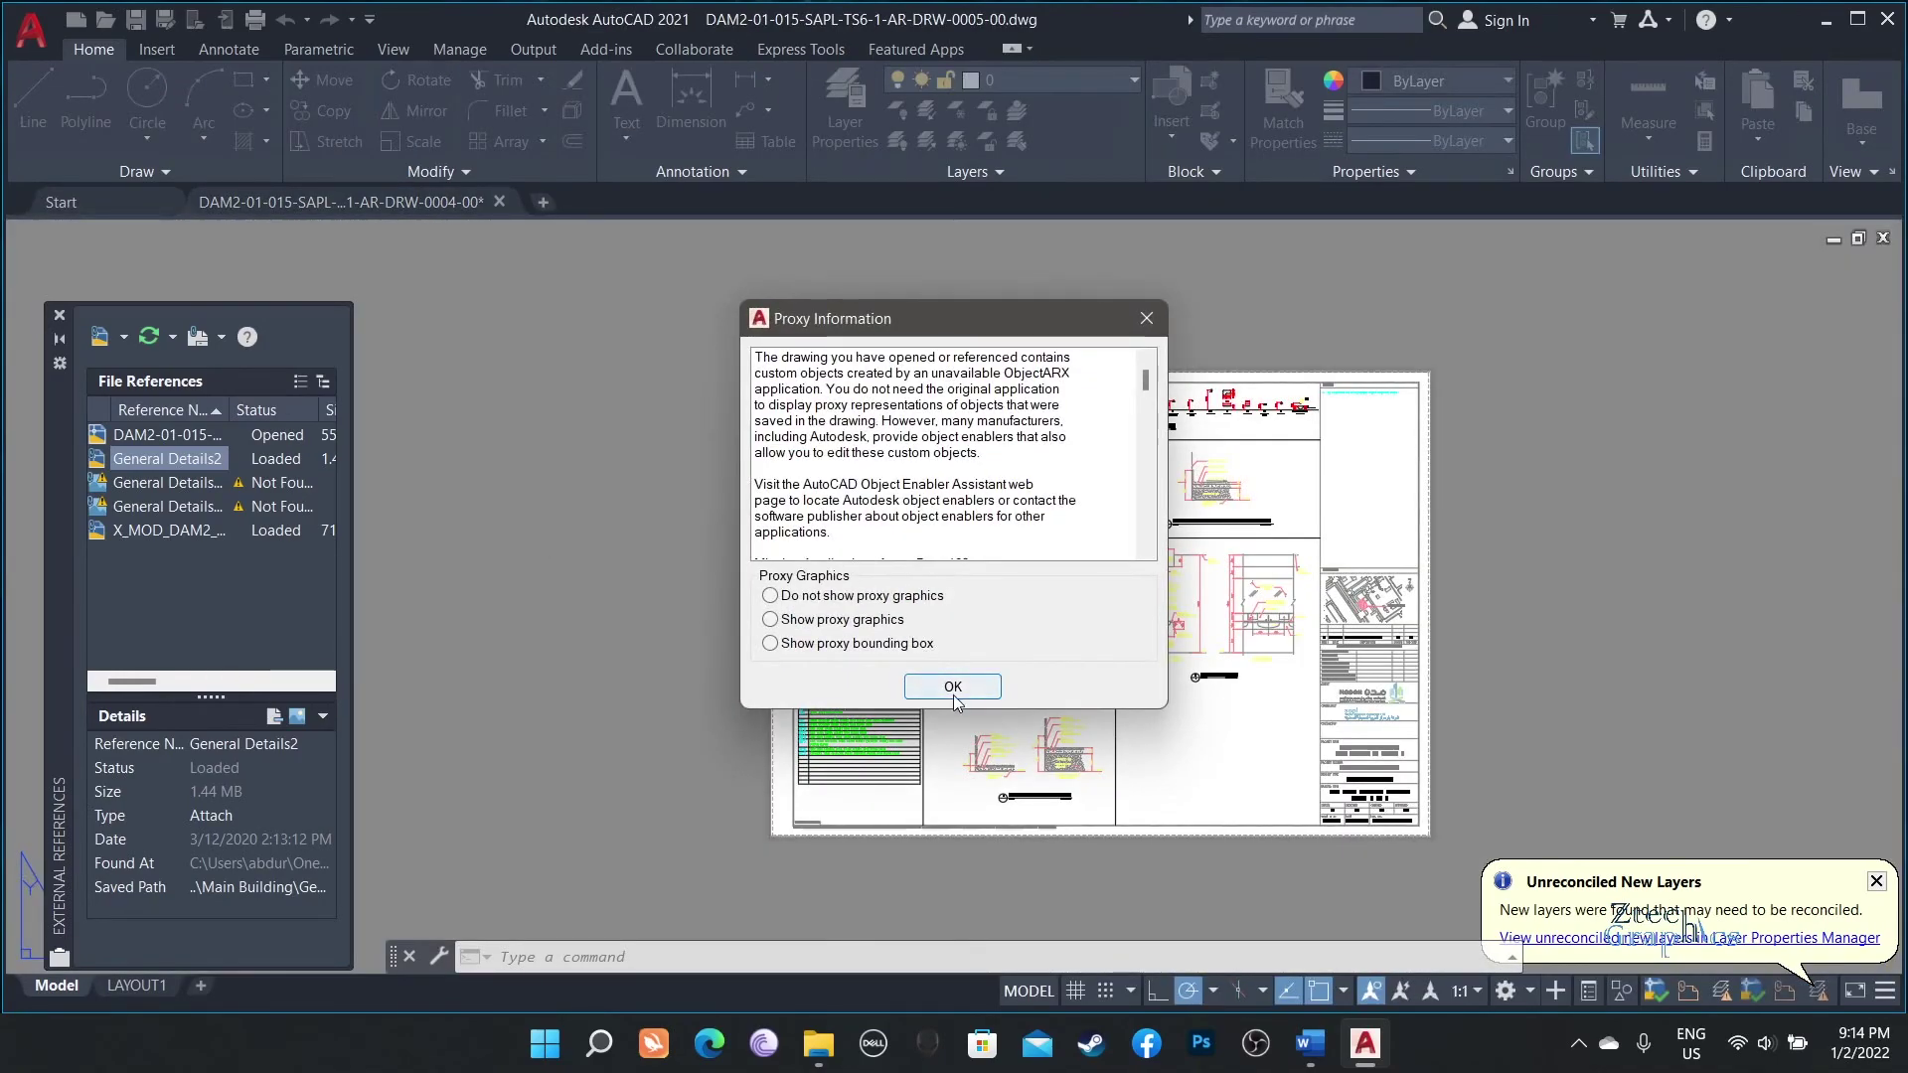
left_click(953, 695)
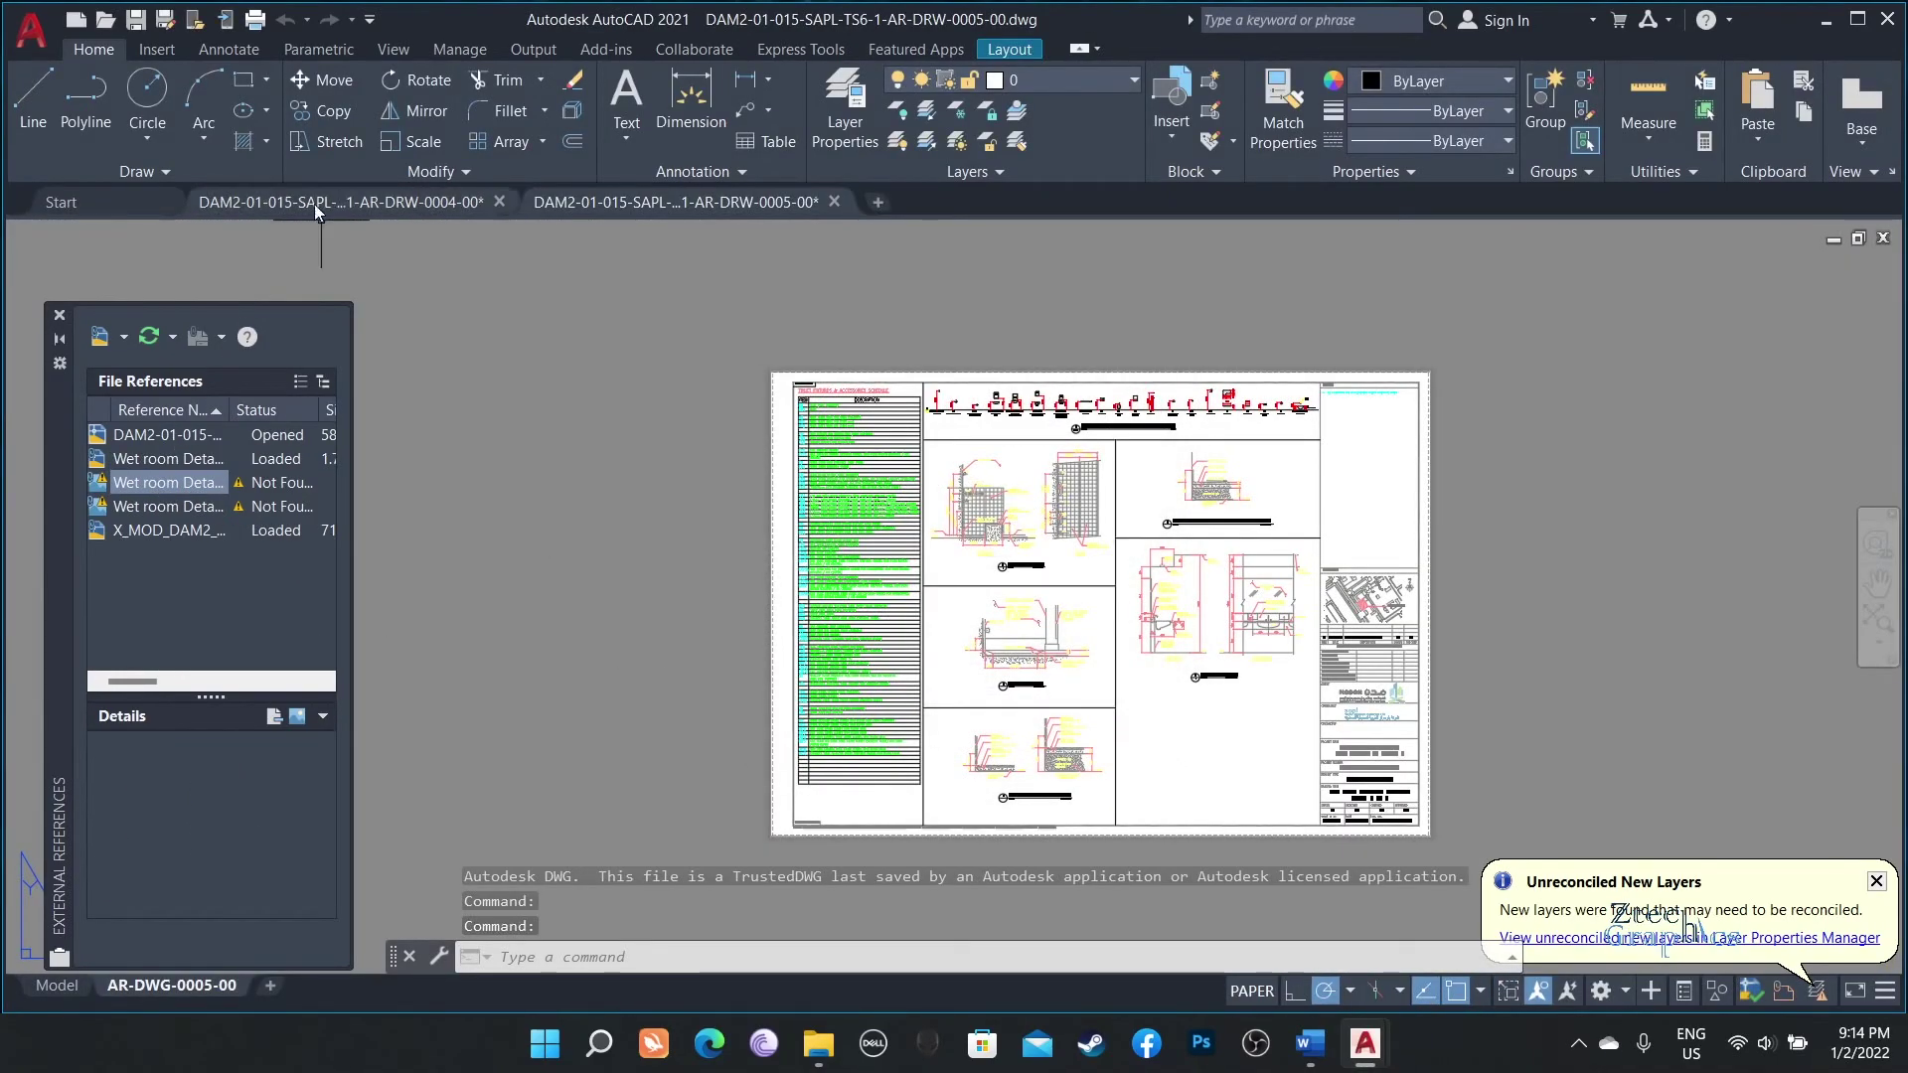
left_click(177, 462)
left_click(151, 528)
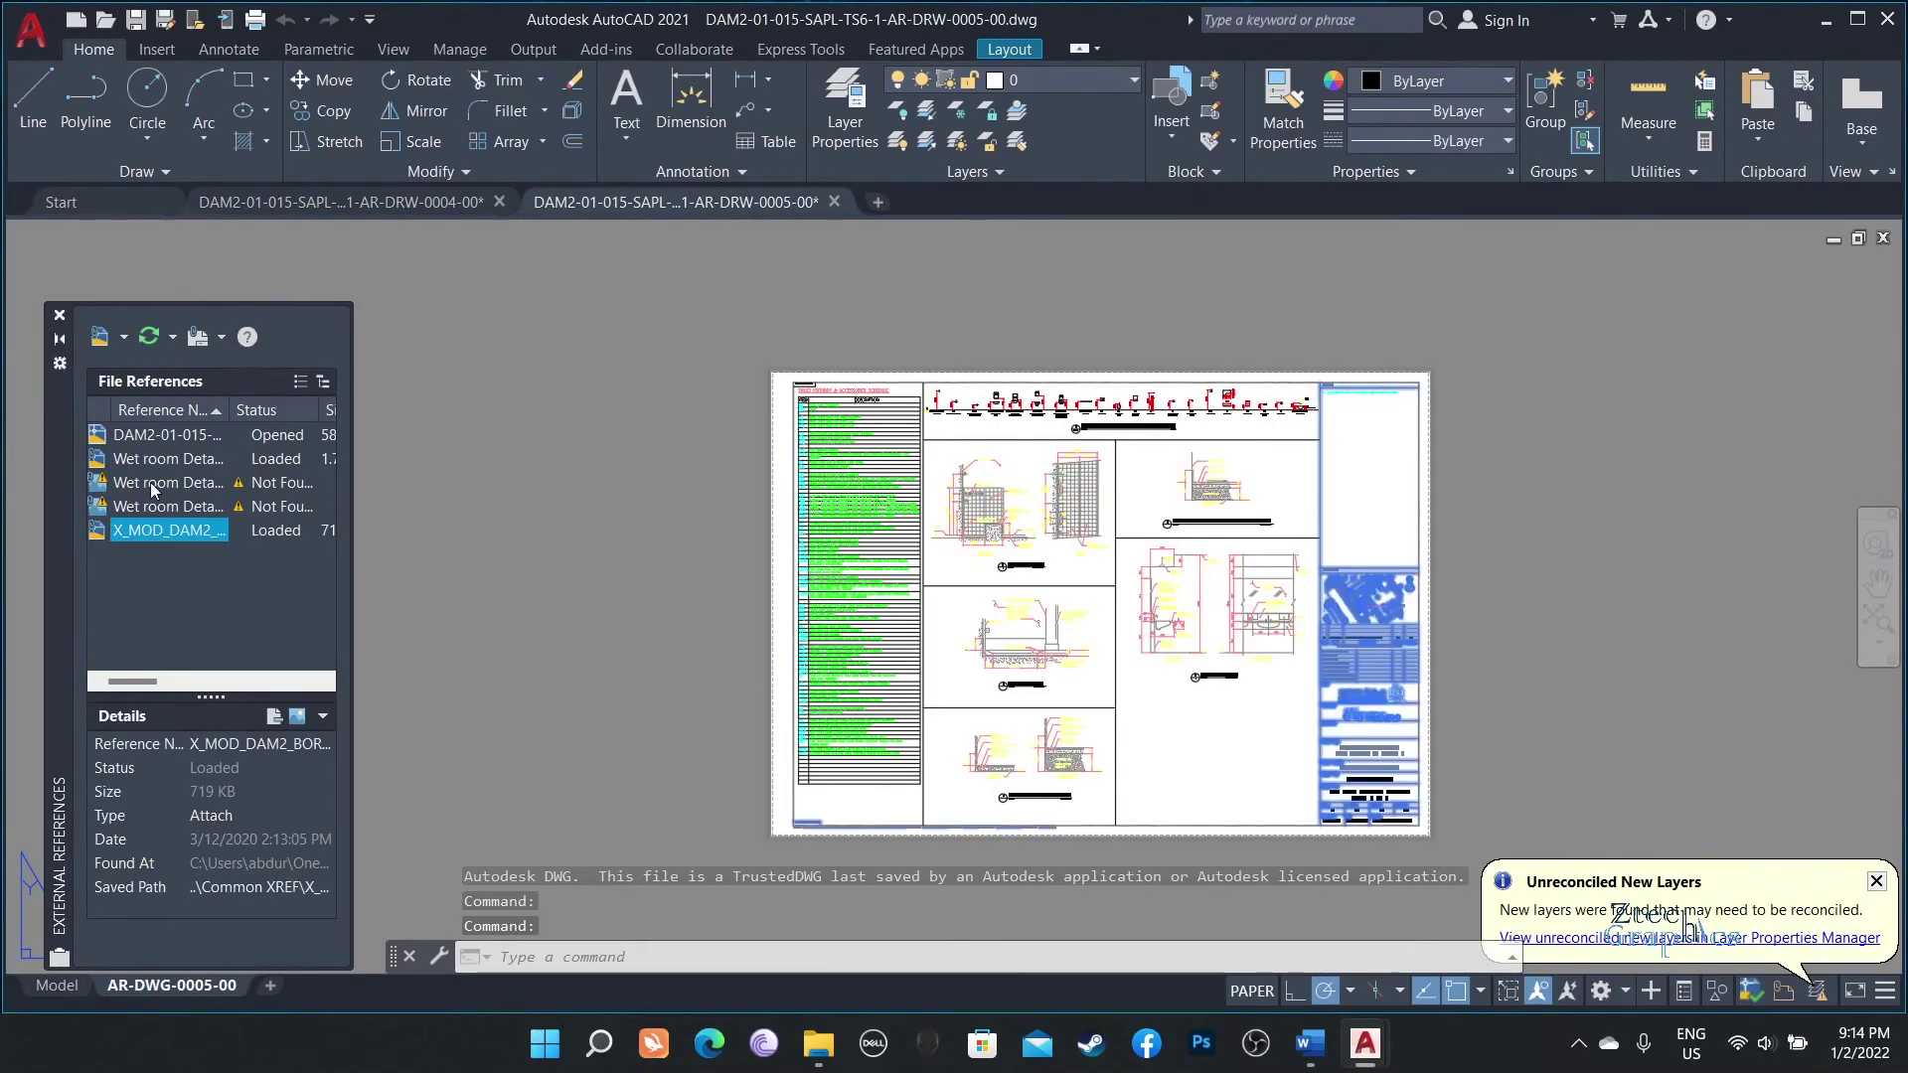
left_click(379, 212)
type("E")
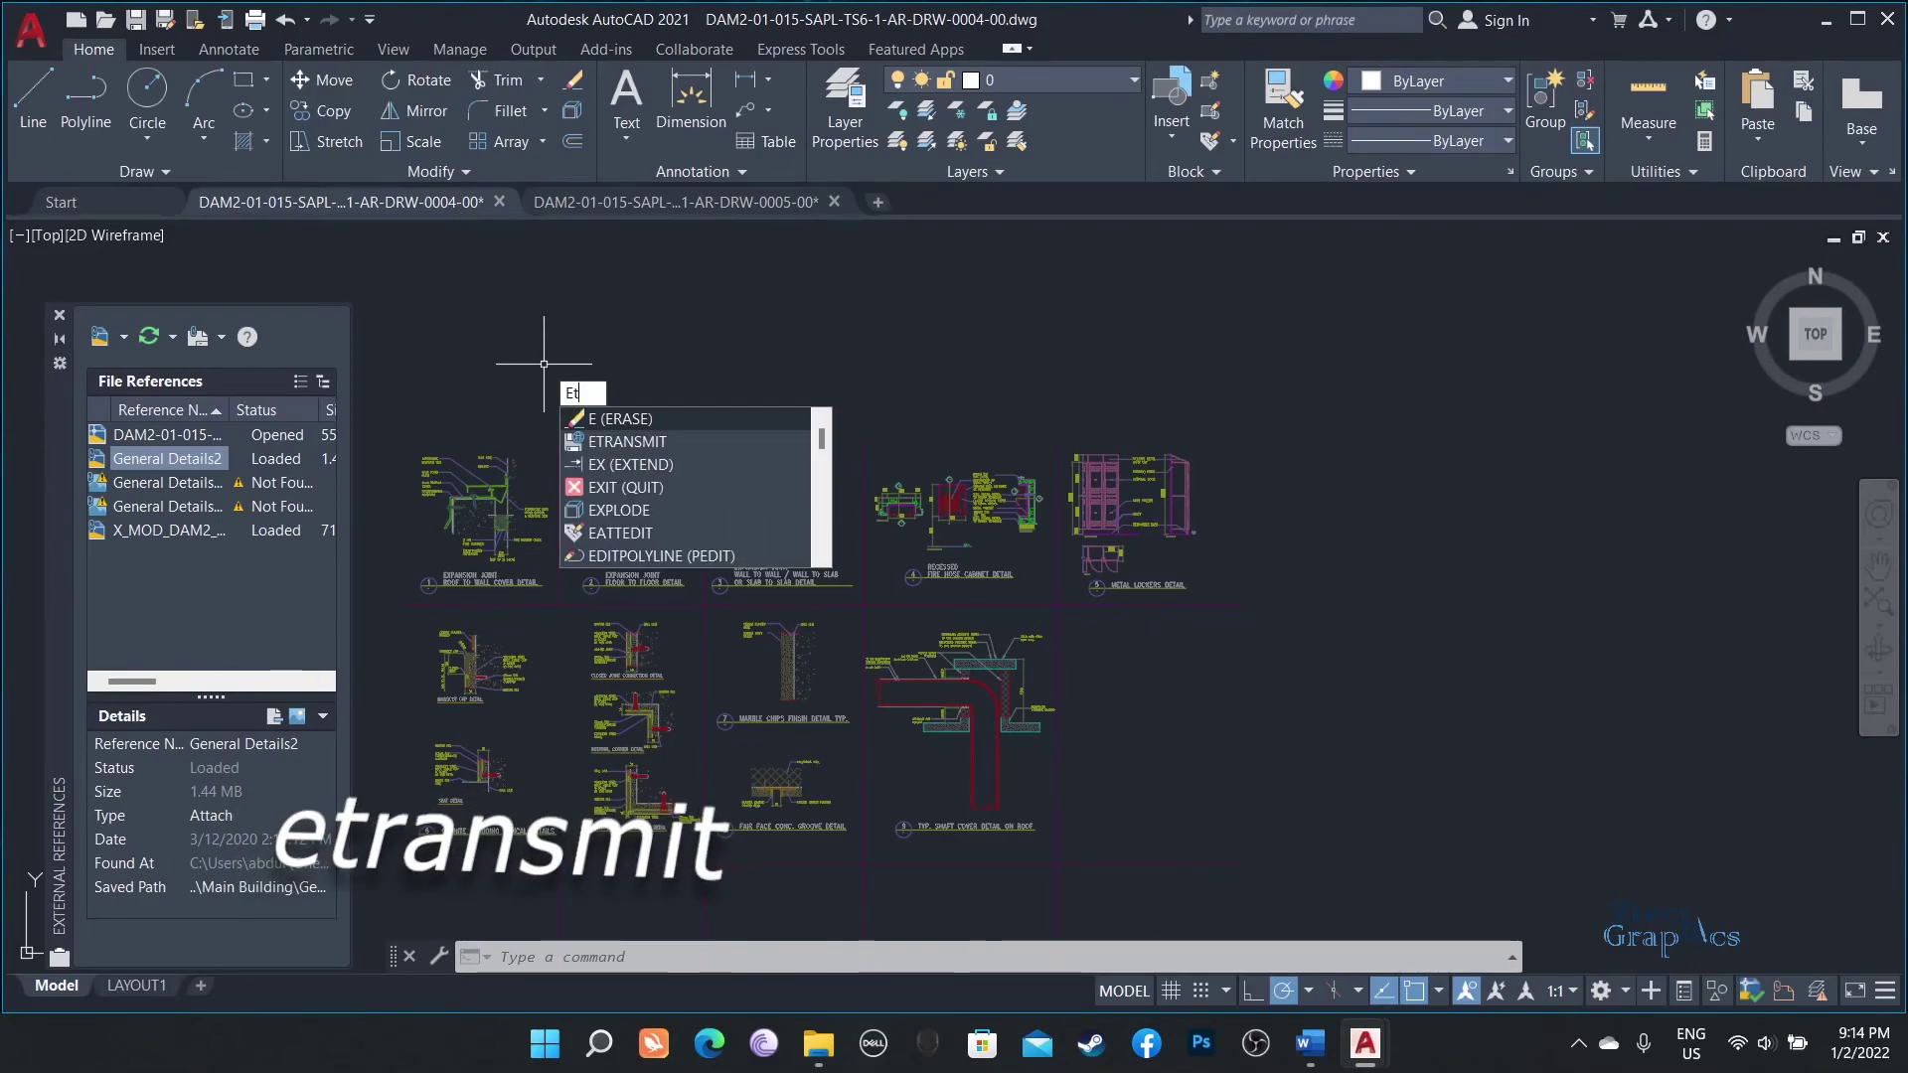
Start eTransmit (tra) for drawing 0004, saving it first, and choose to add files.
type("tra")
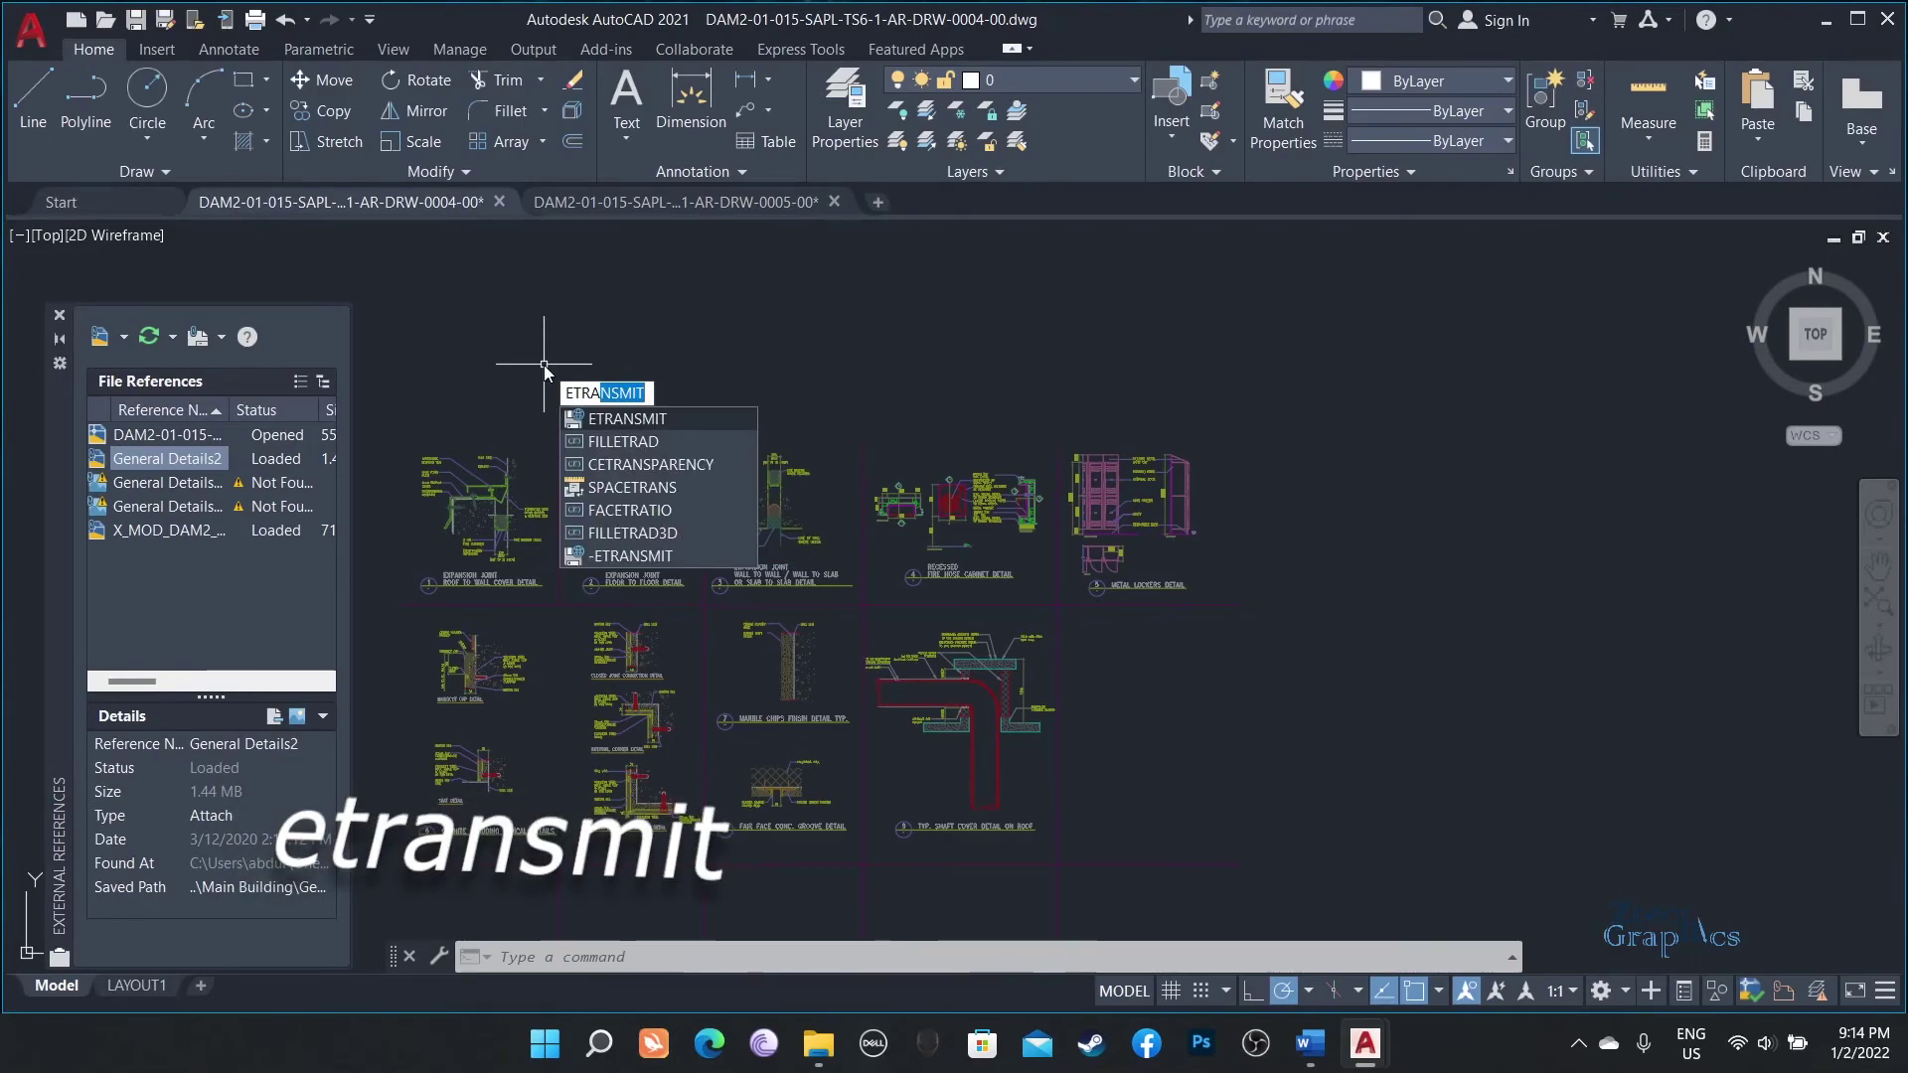
key("Return")
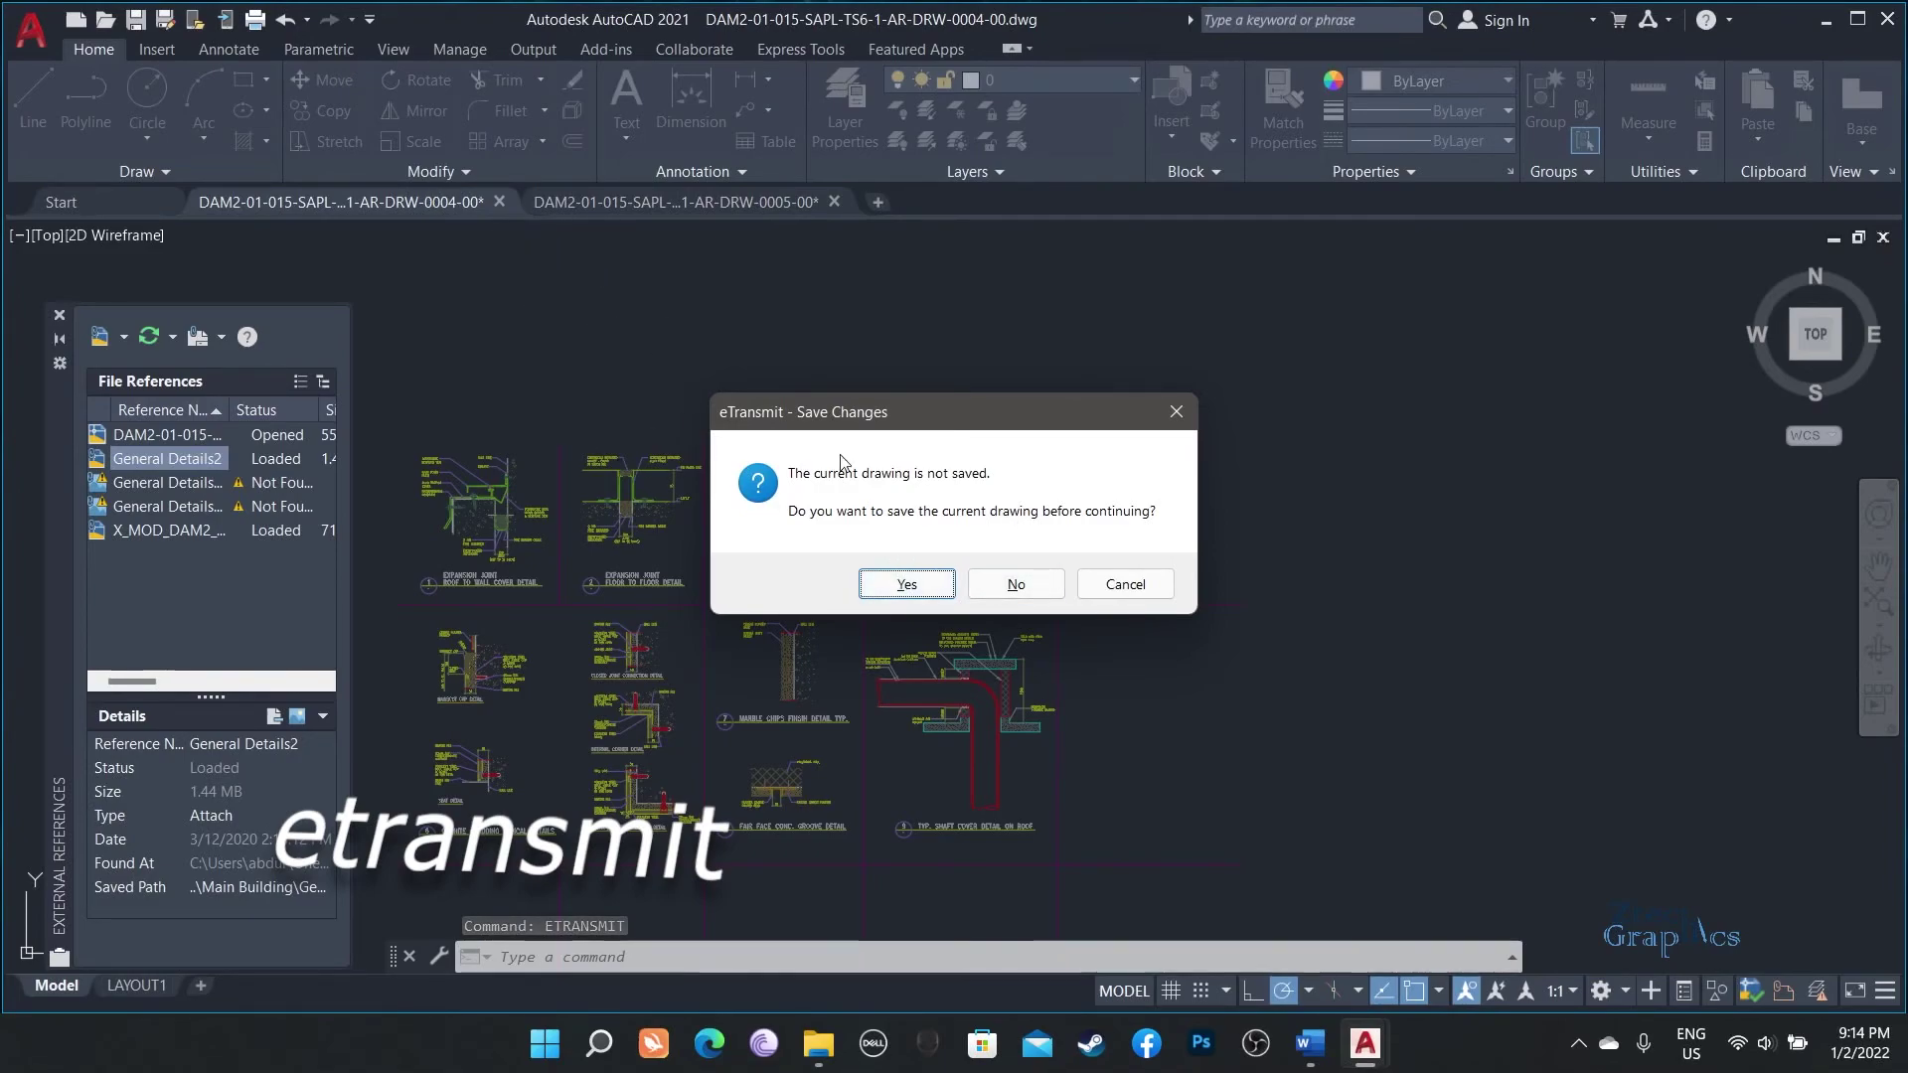
left_click(906, 585)
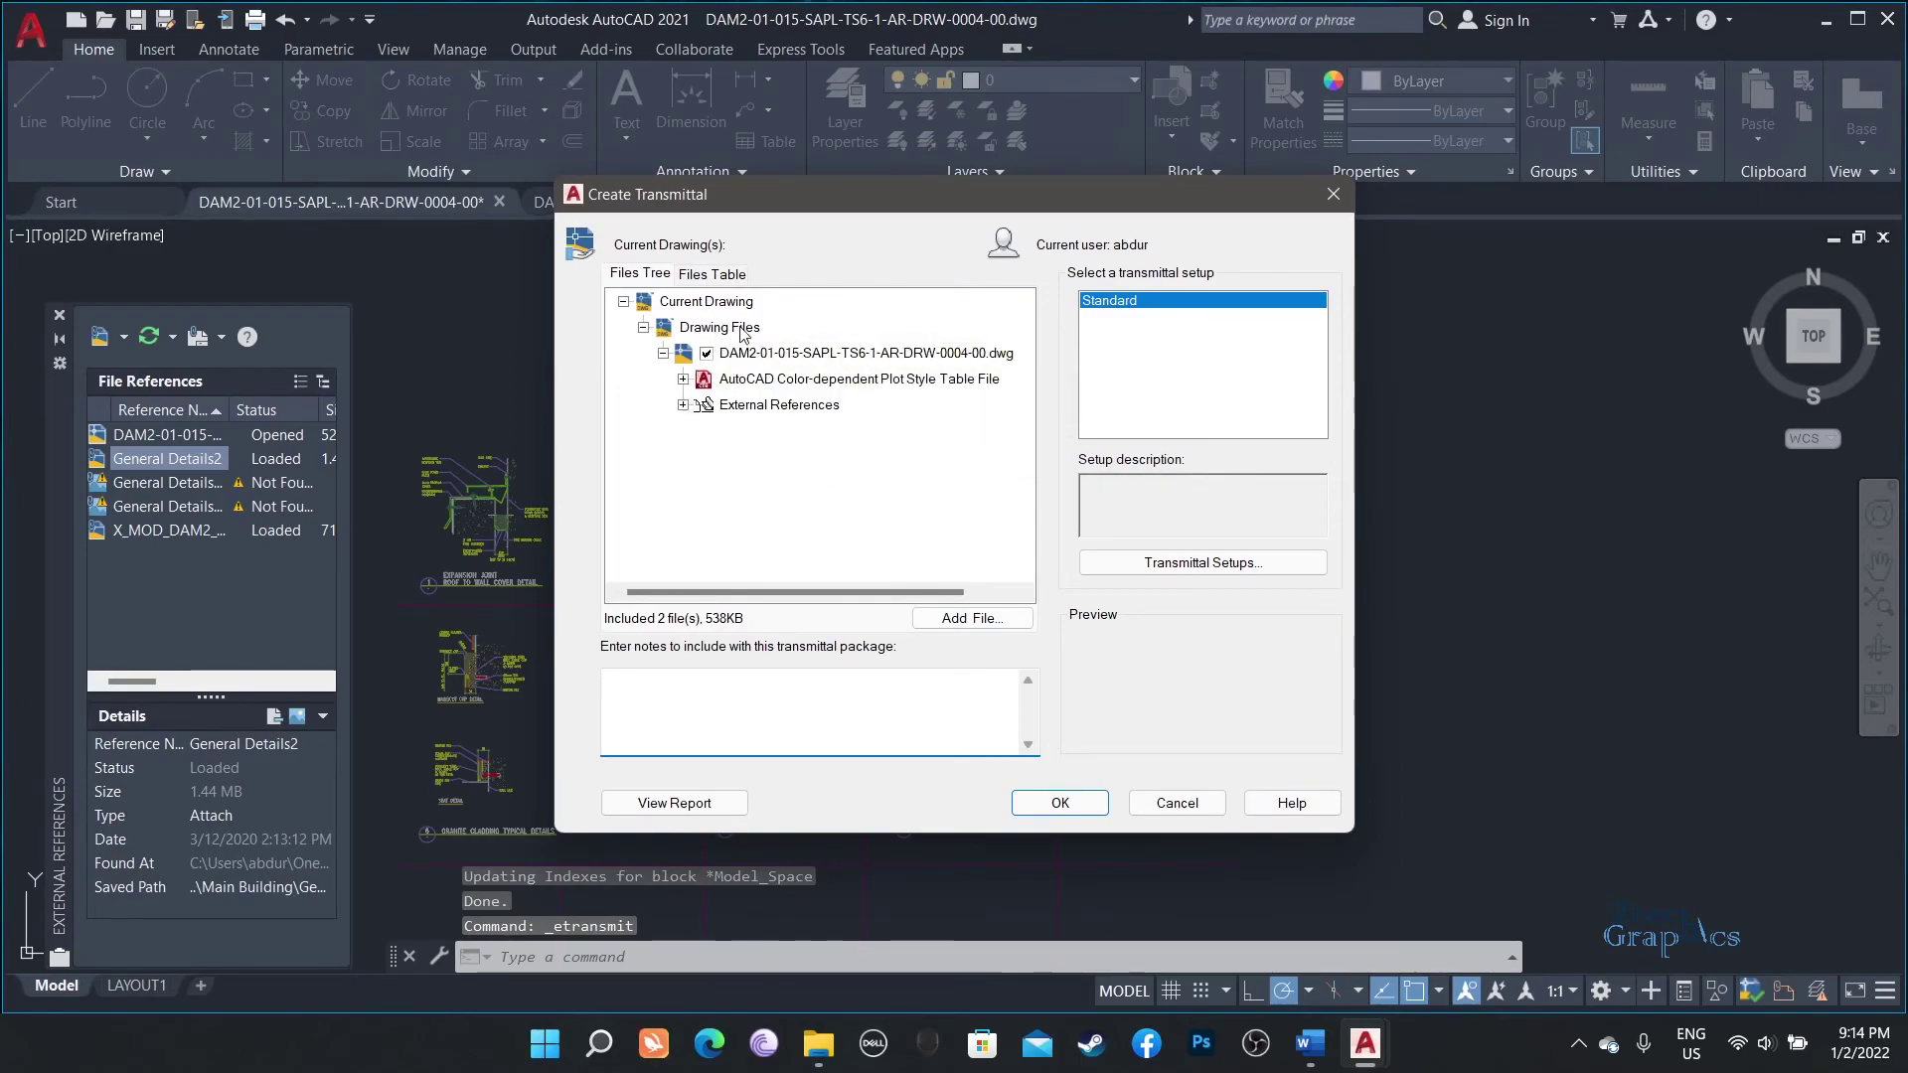
left_click(1007, 621)
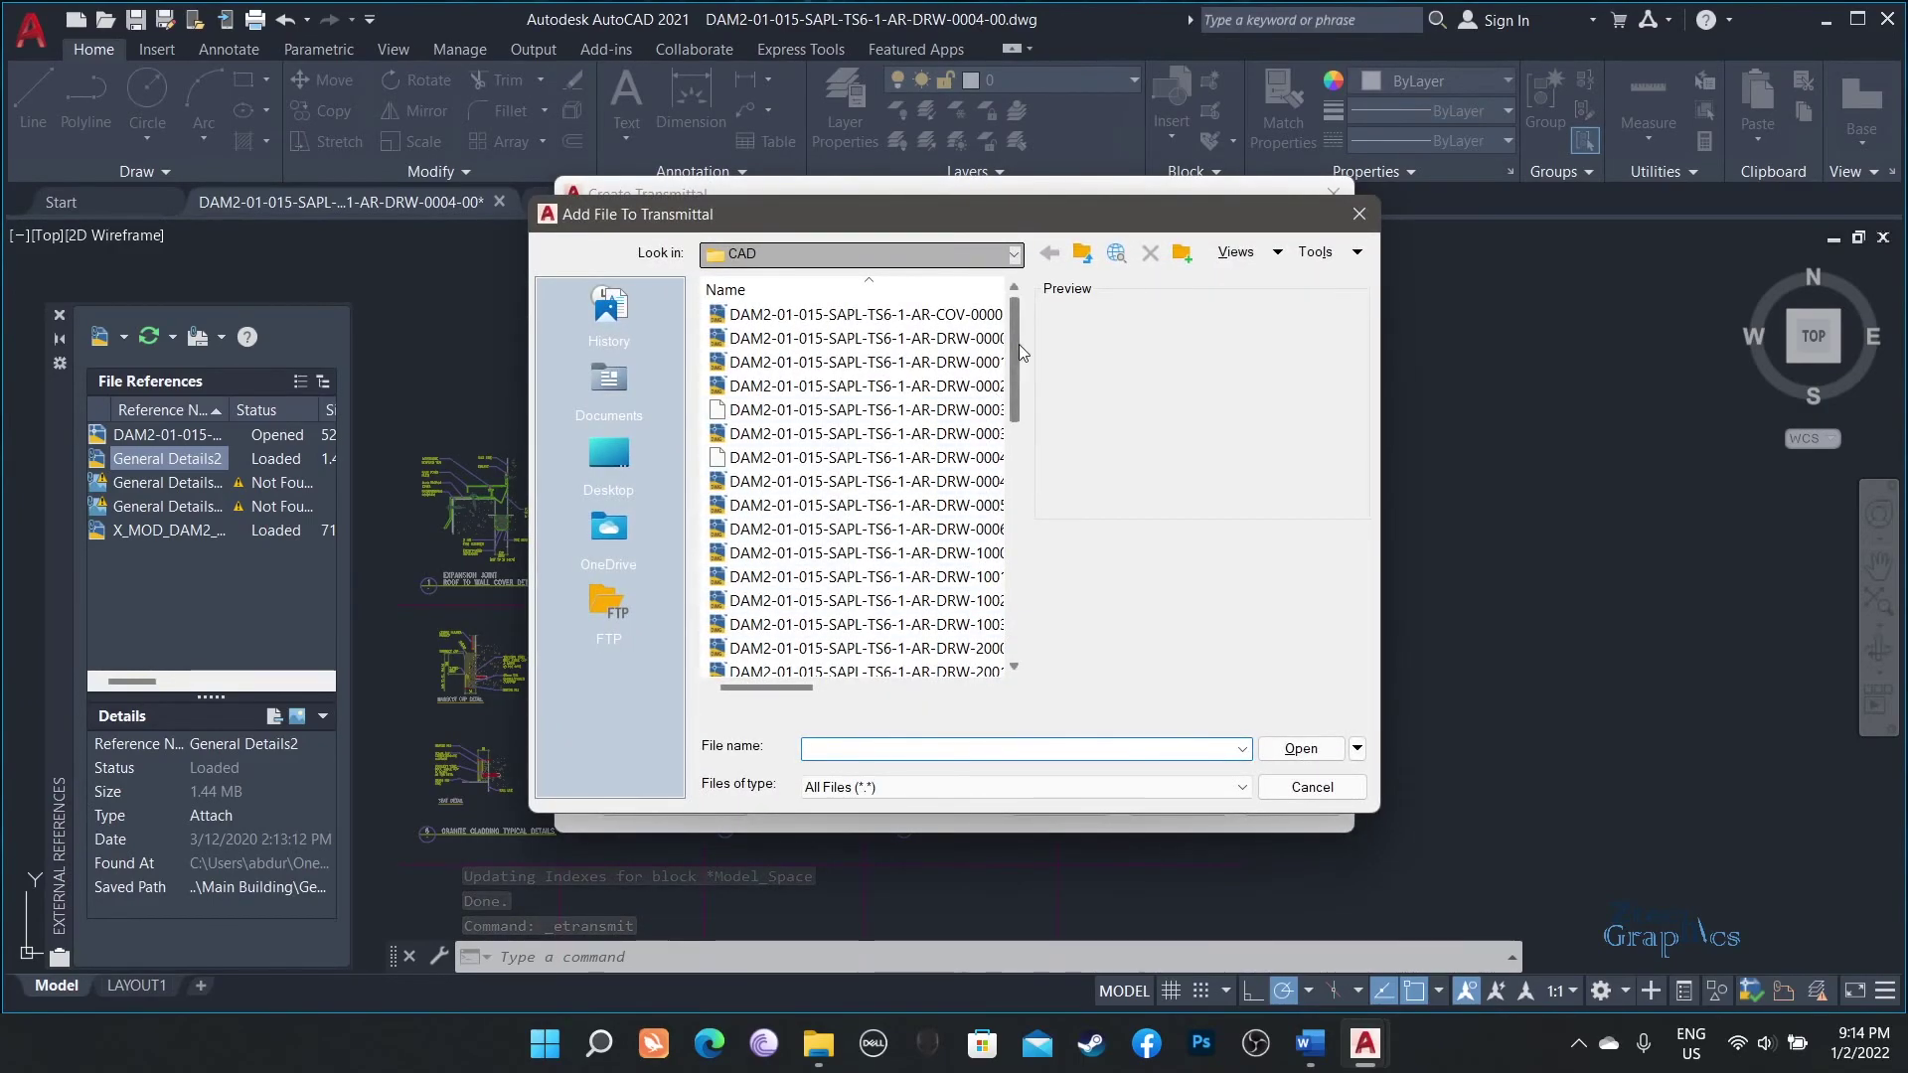
Add every drawing in the CAD folder to the transmittal, totalling 44 files.
mouse_move(1013, 338)
left_mouse_down()
mouse_move(1027, 592)
mouse_move(1023, 283)
left_mouse_up()
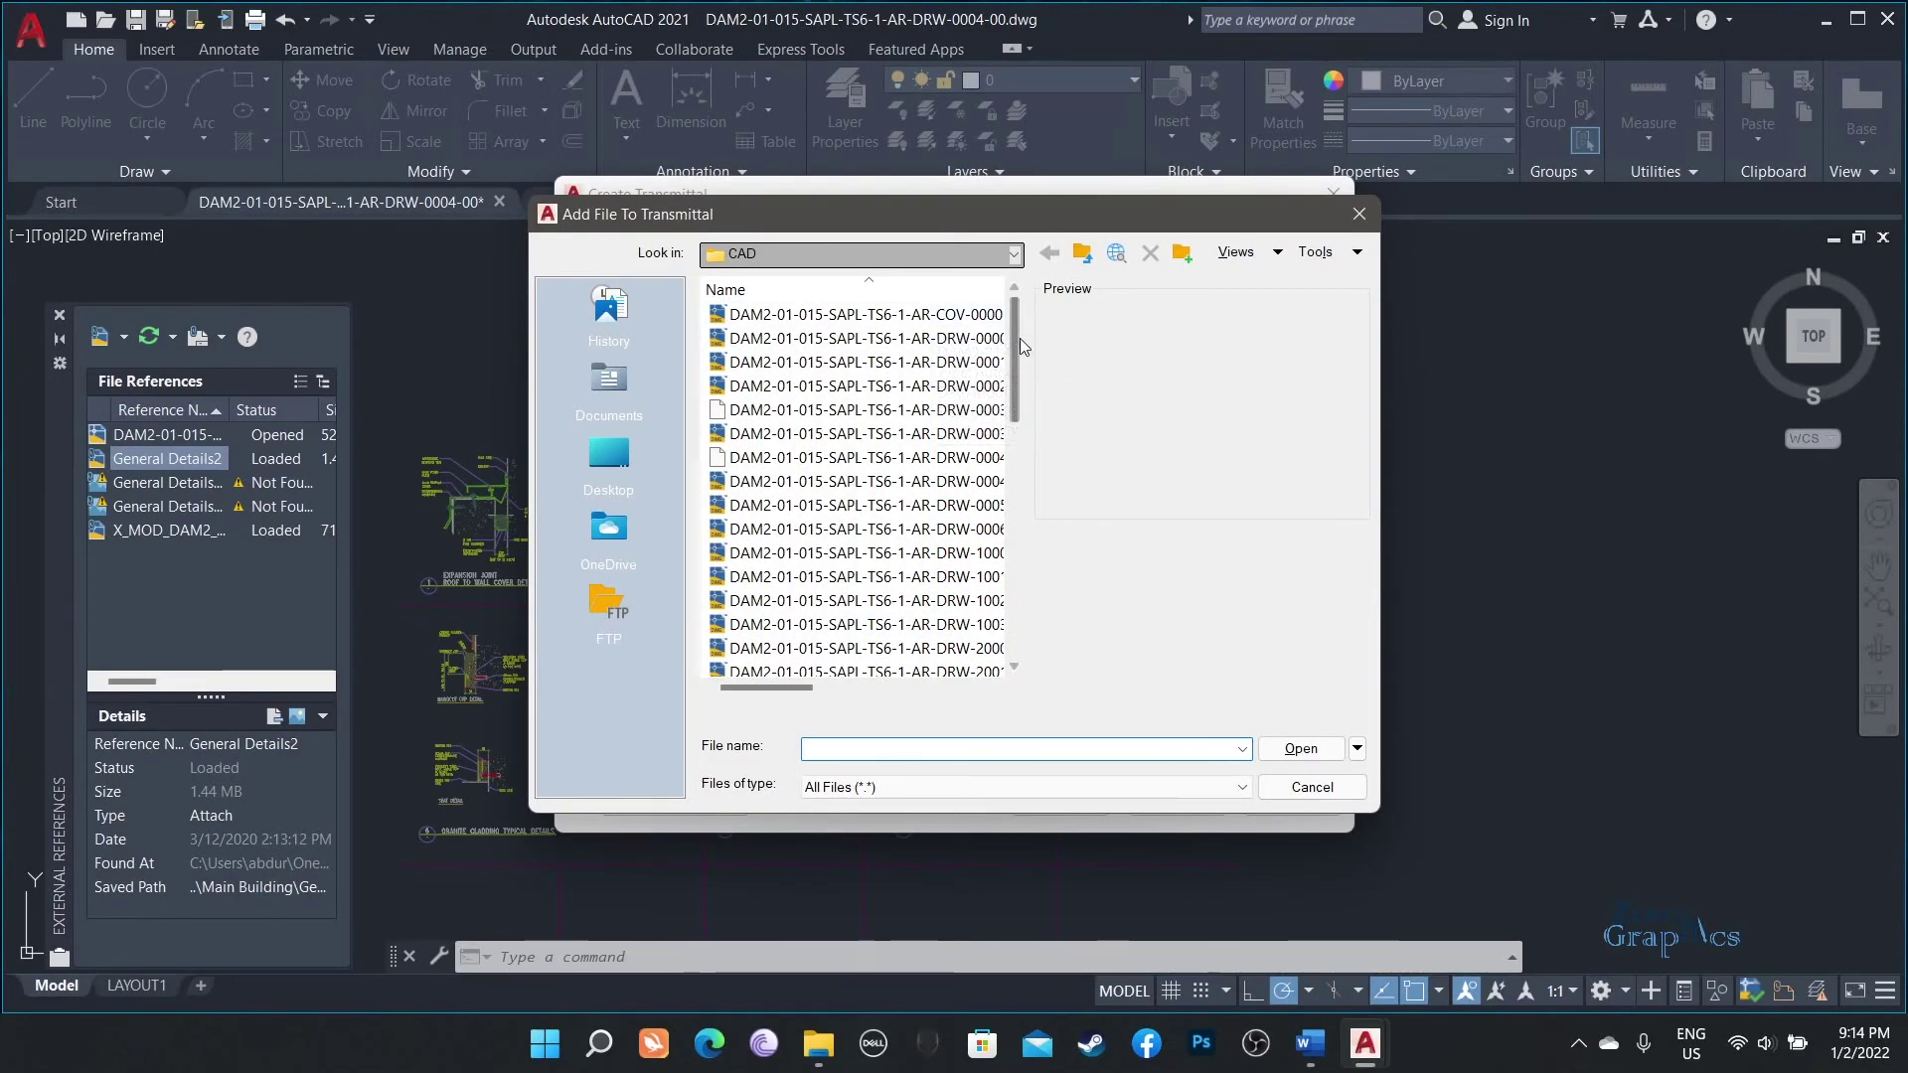
mouse_move(1017, 334)
left_mouse_down()
mouse_move(1010, 596)
mouse_move(1021, 340)
left_mouse_up()
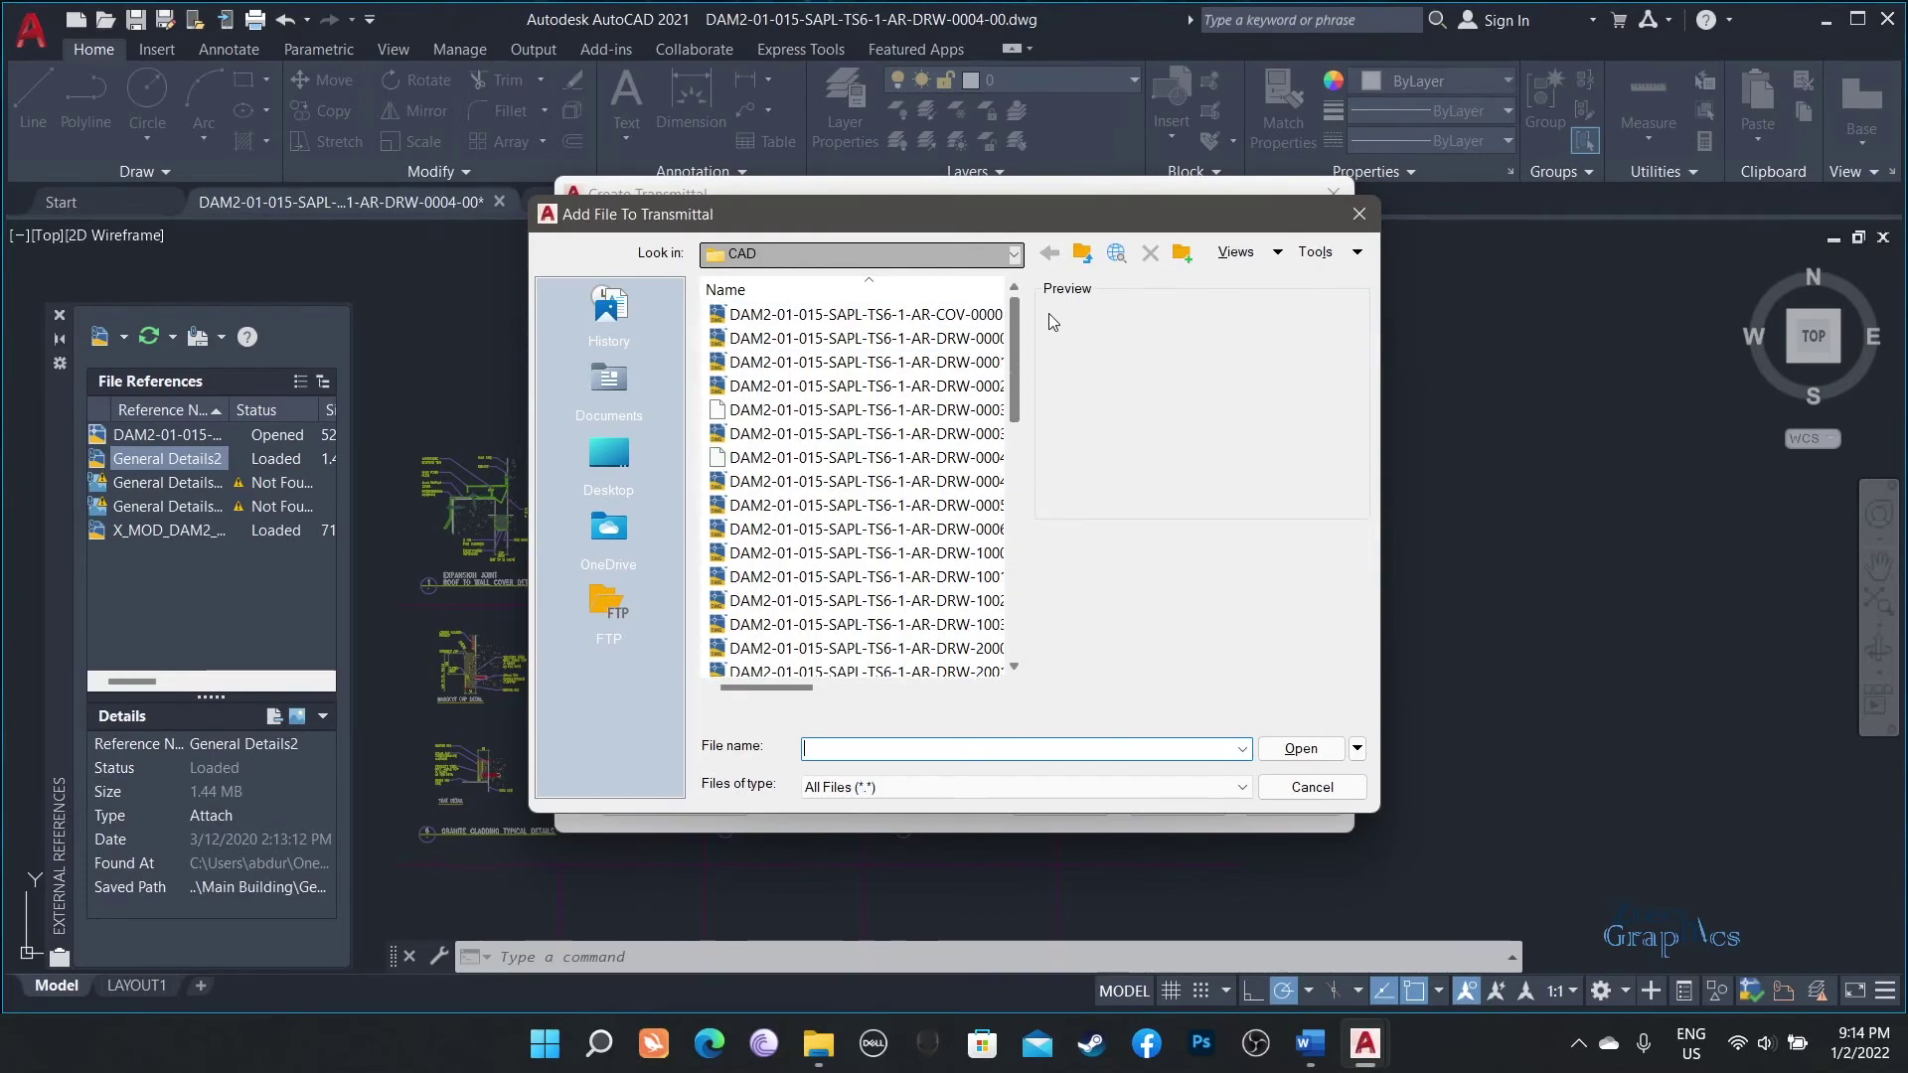
left_click(910, 316)
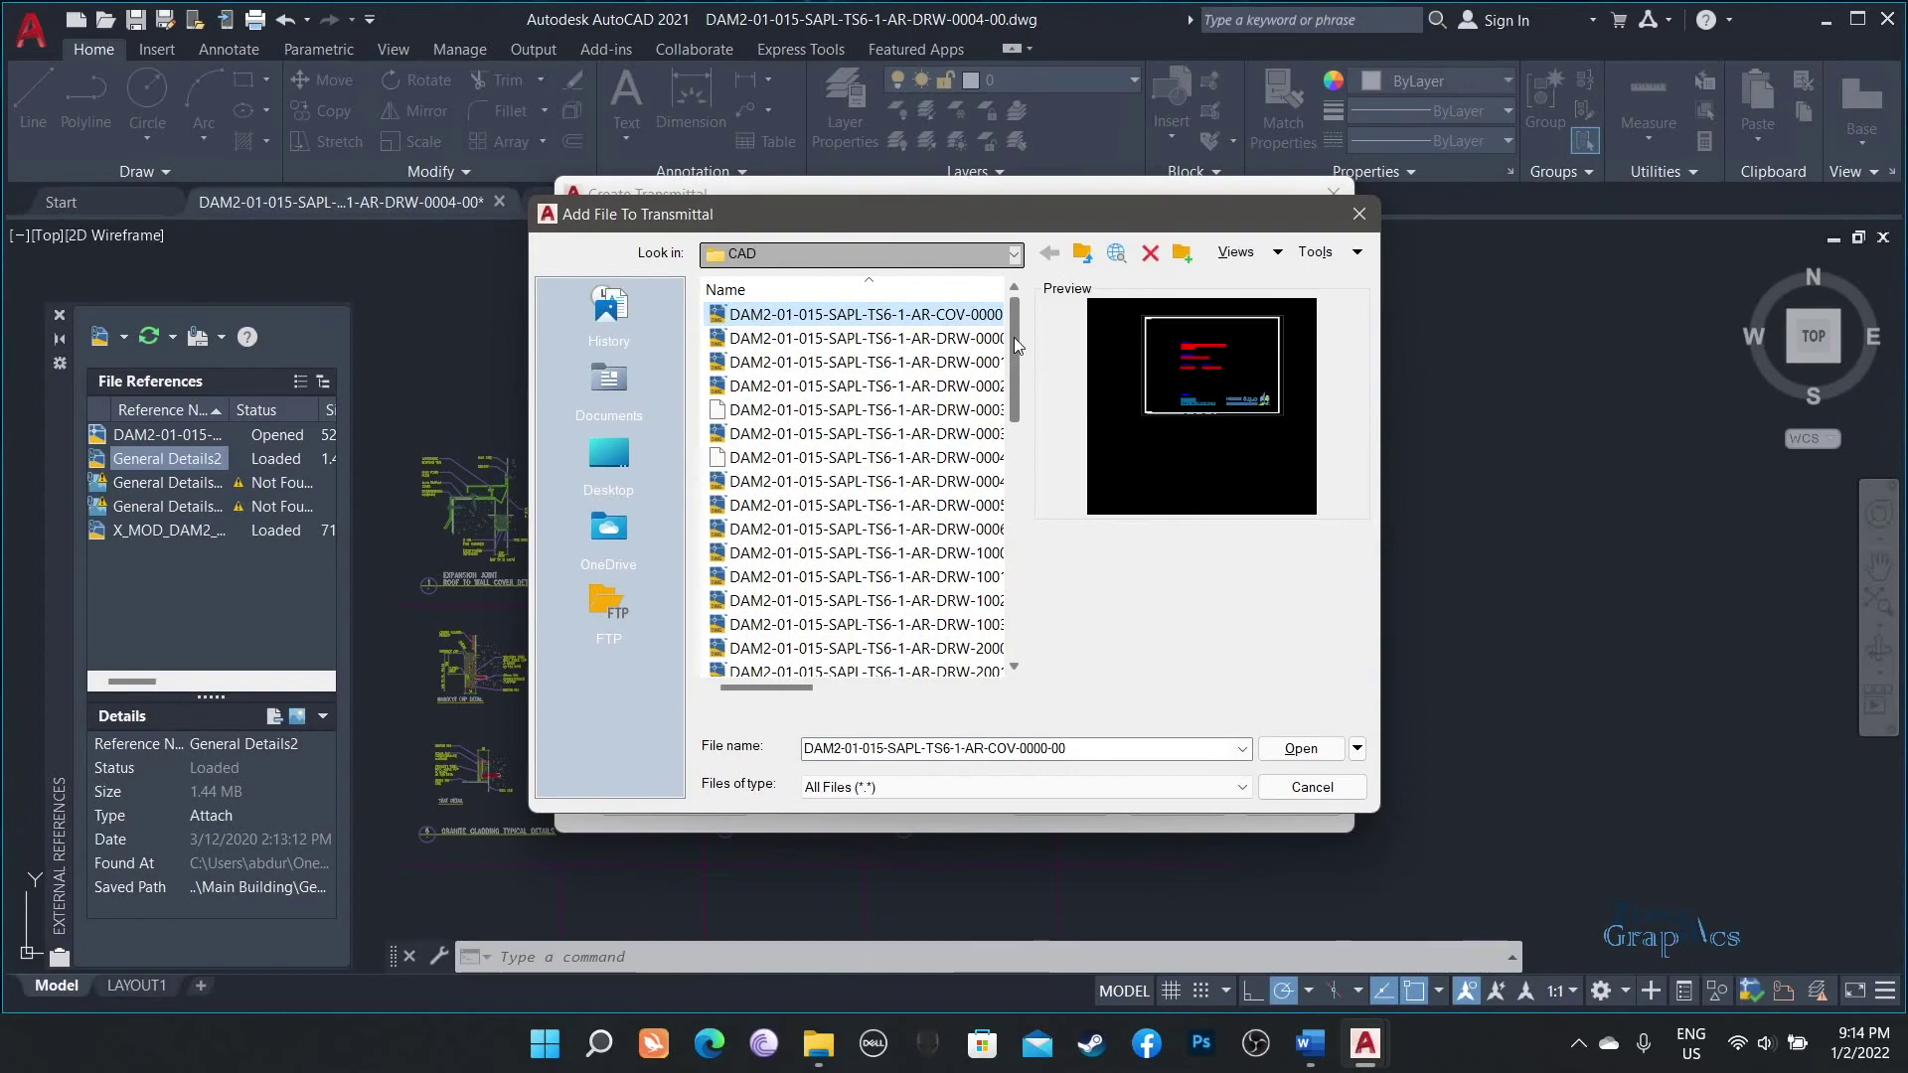
left_click_drag(1014, 337, 1013, 577)
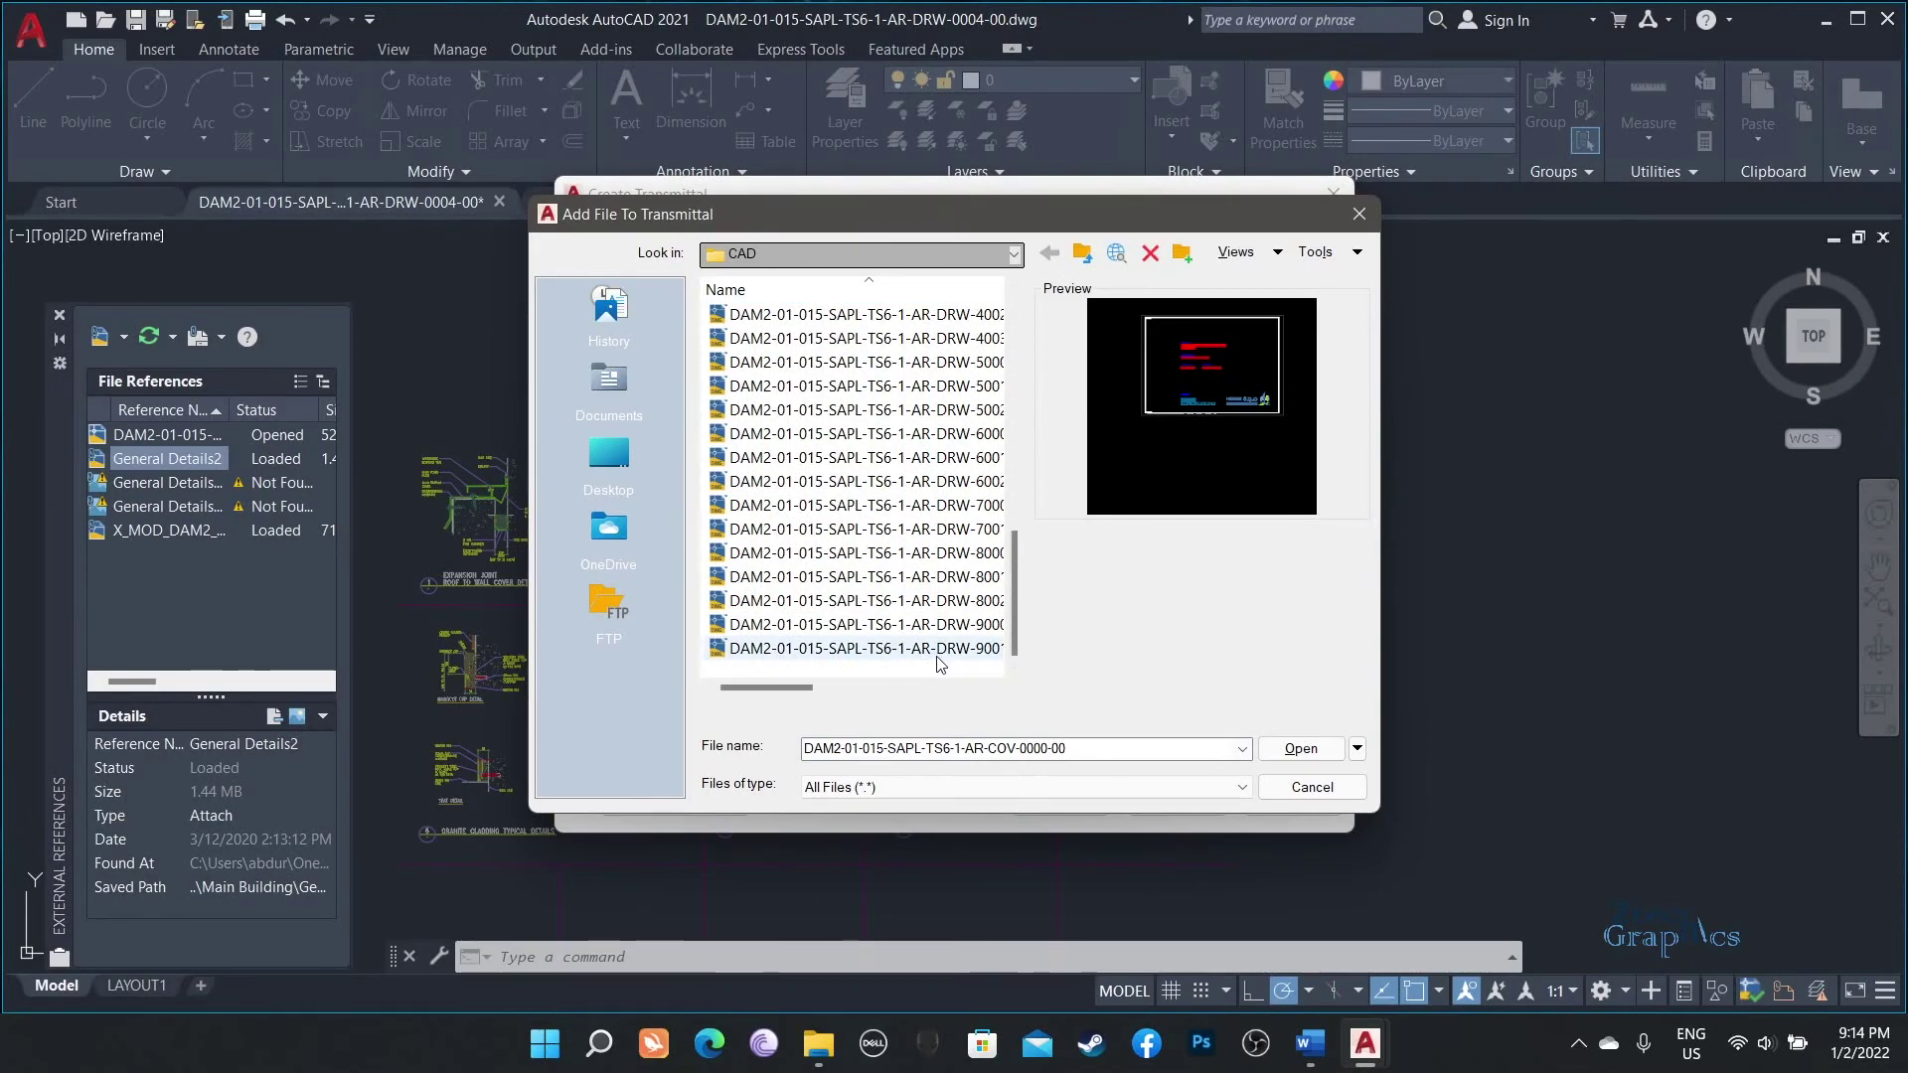
left_click(939, 651, "shift")
left_click_drag(1016, 581, 1065, 320)
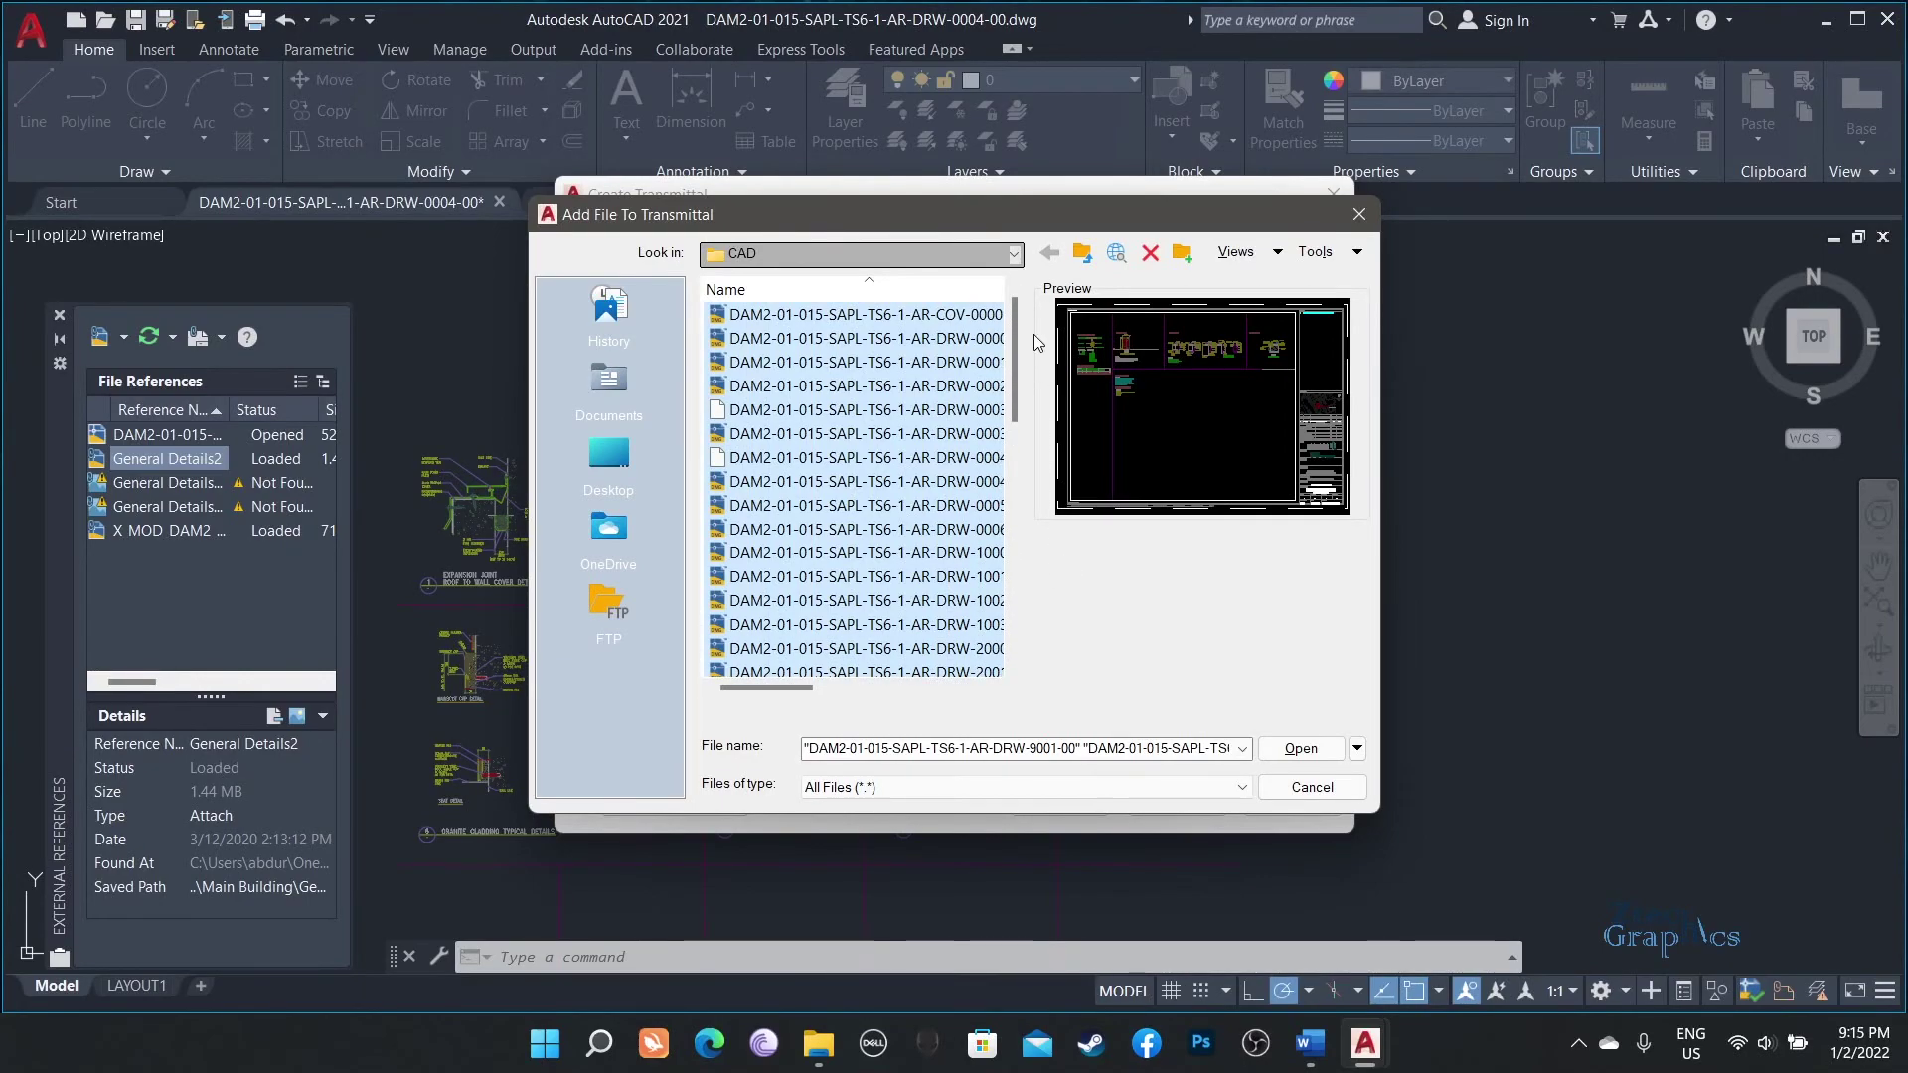
left_click(1302, 749)
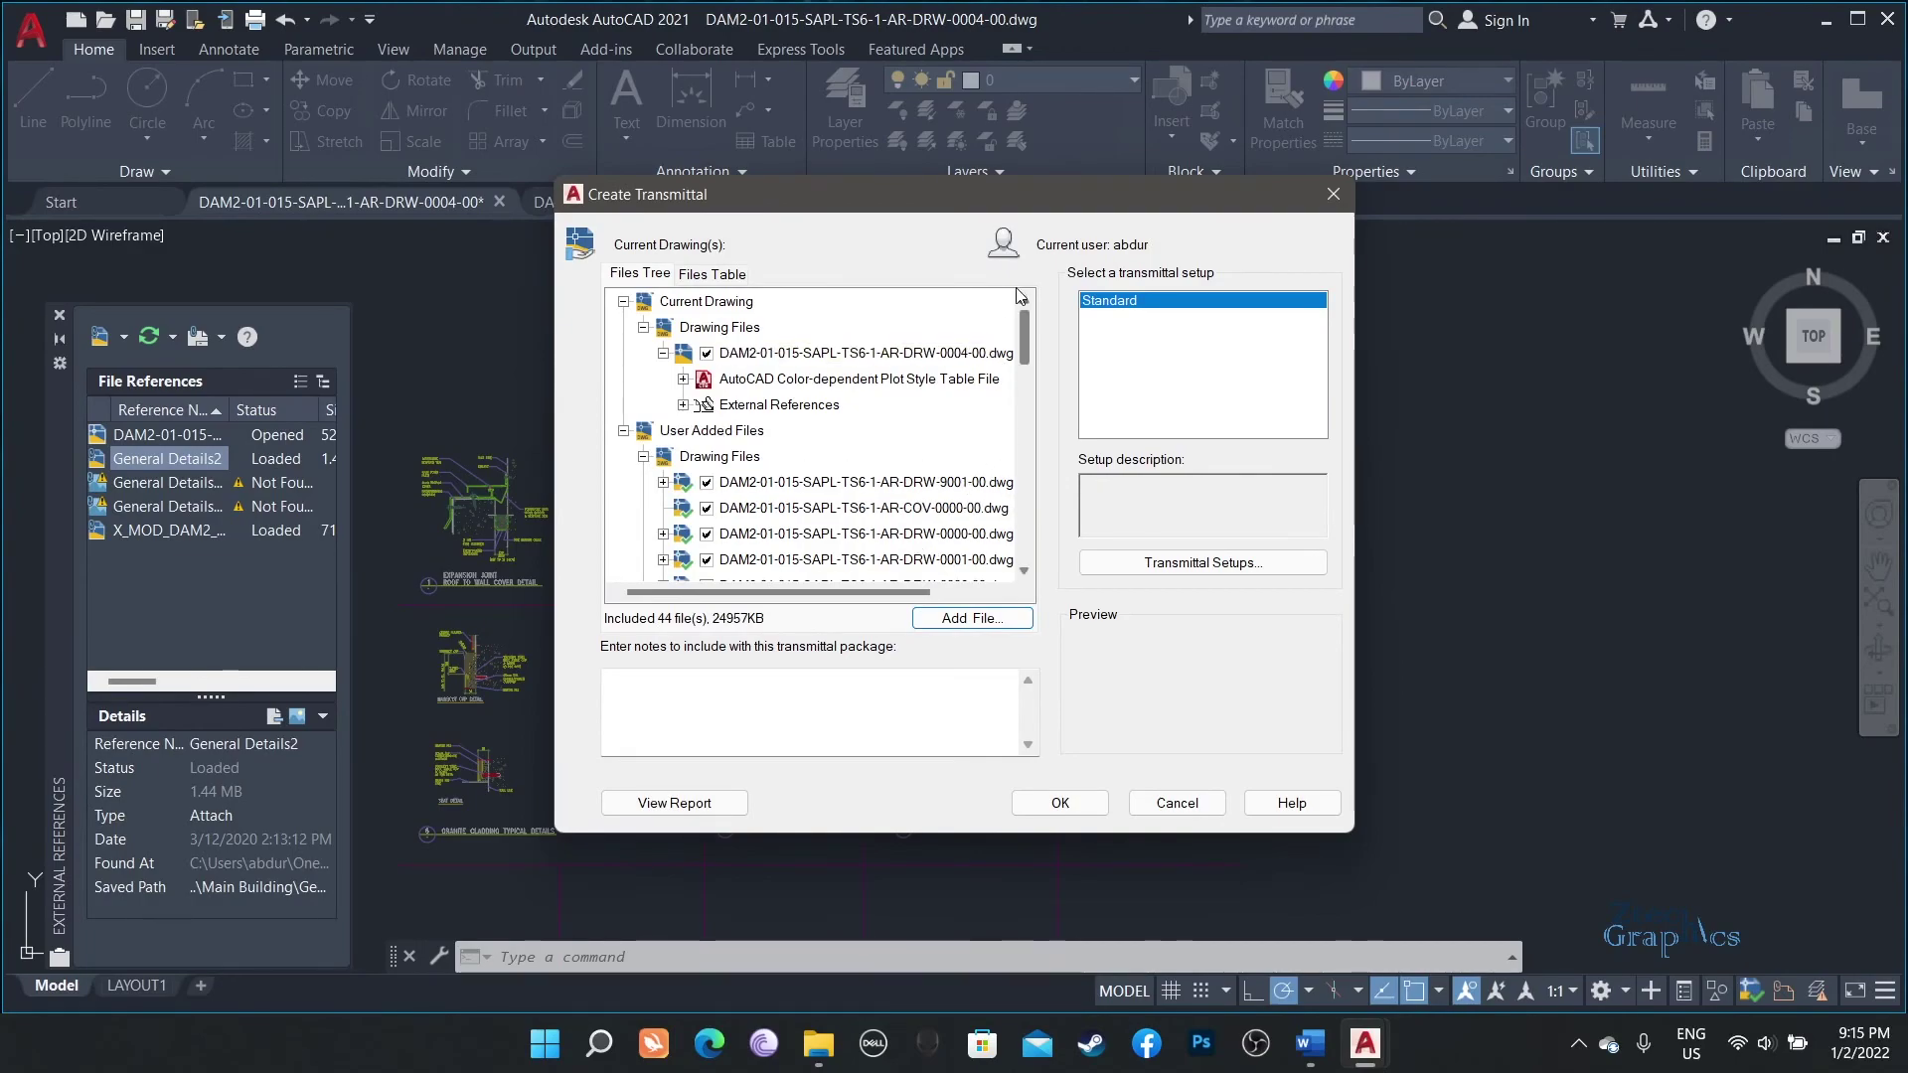
Set the Standard transmittal setup to bind xrefs and place all files in one folder.
mouse_move(1022, 322)
left_mouse_down()
mouse_move(1008, 506)
mouse_move(1008, 296)
left_mouse_up()
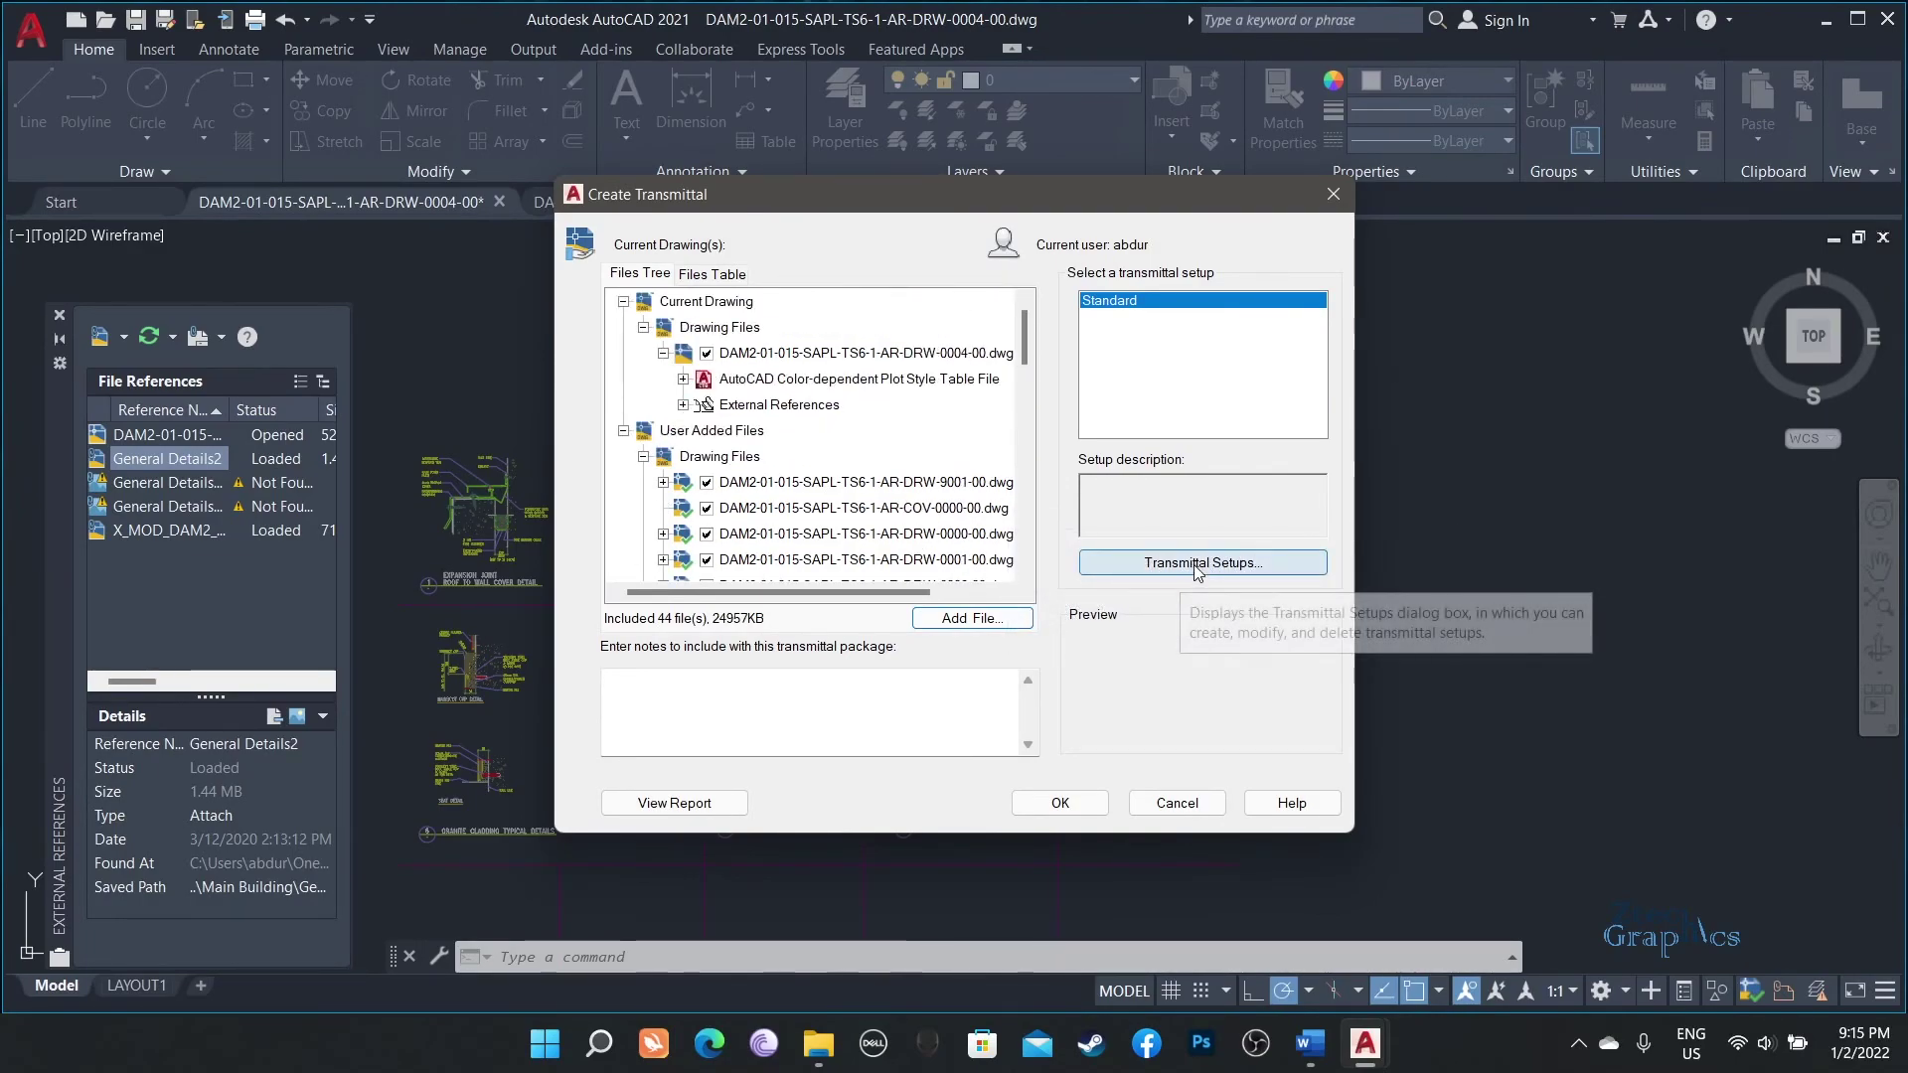
left_click(1199, 571)
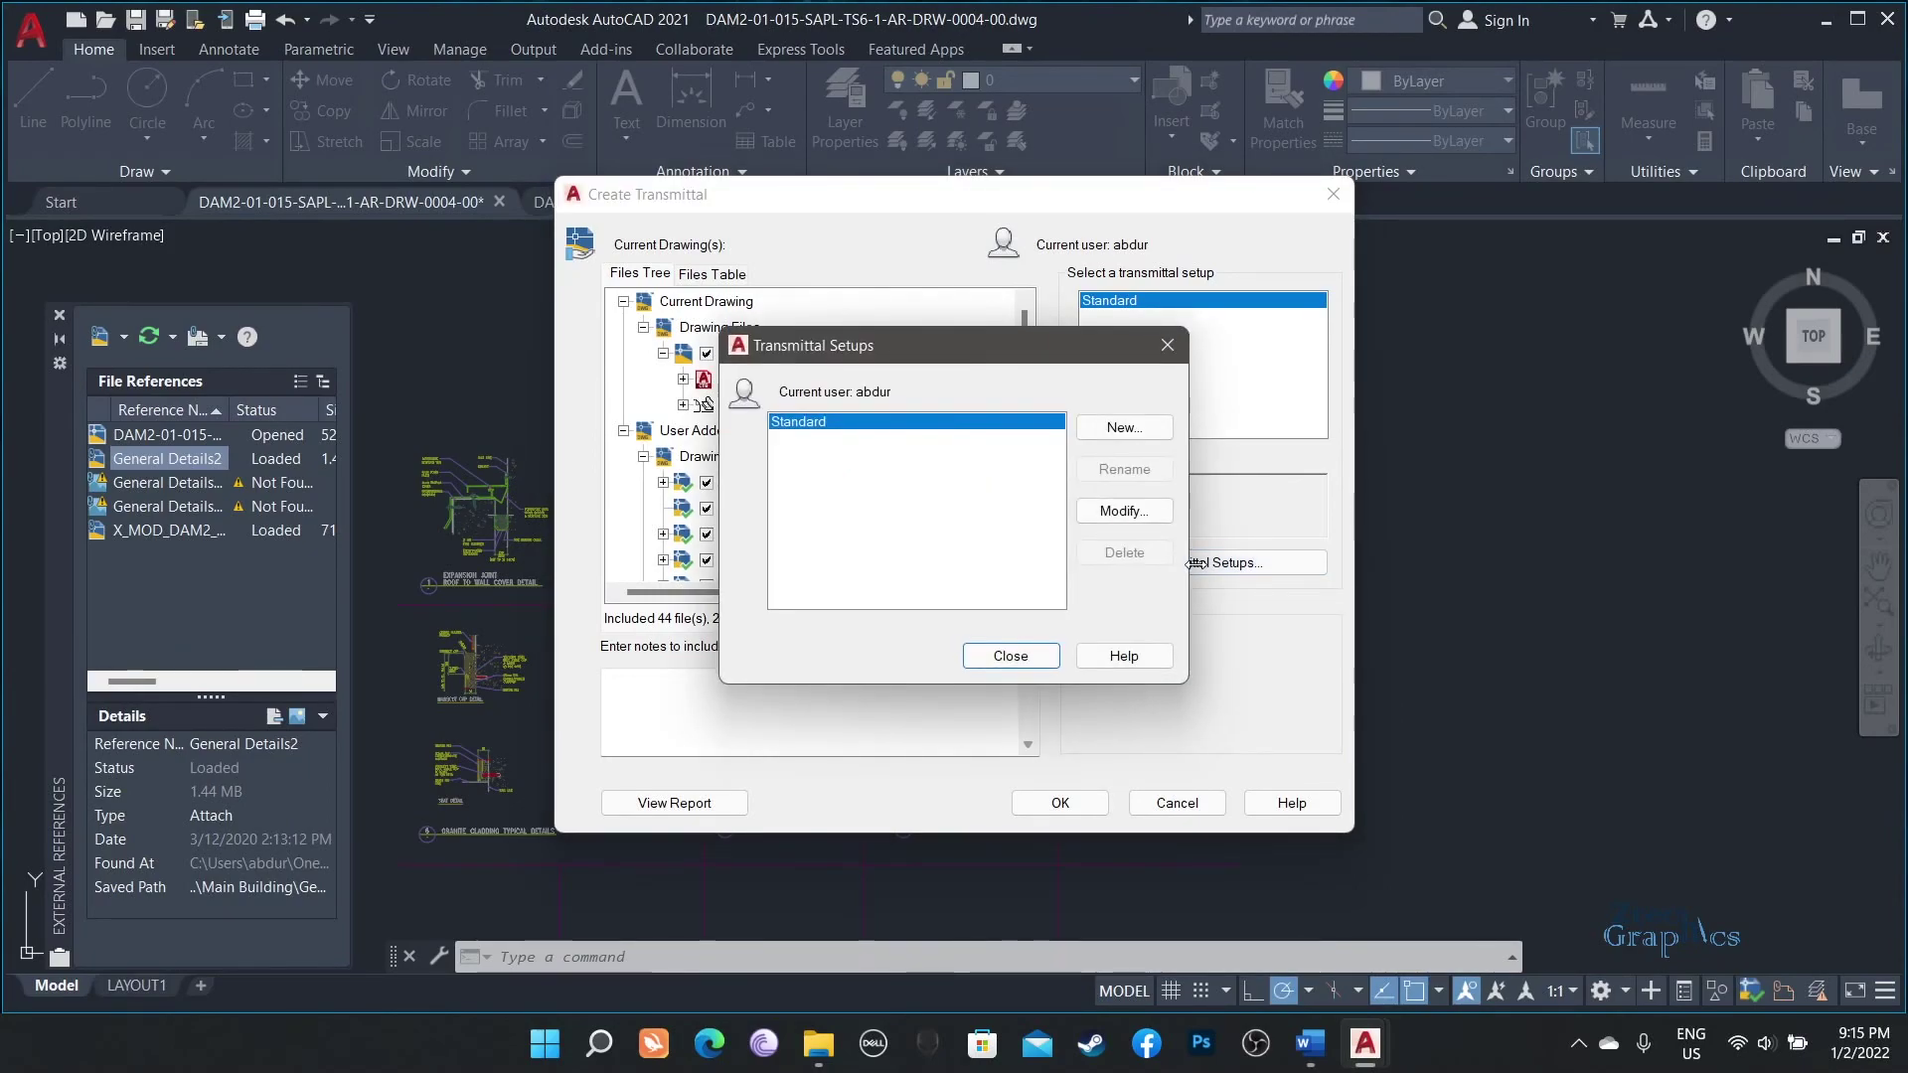
left_click(1133, 511)
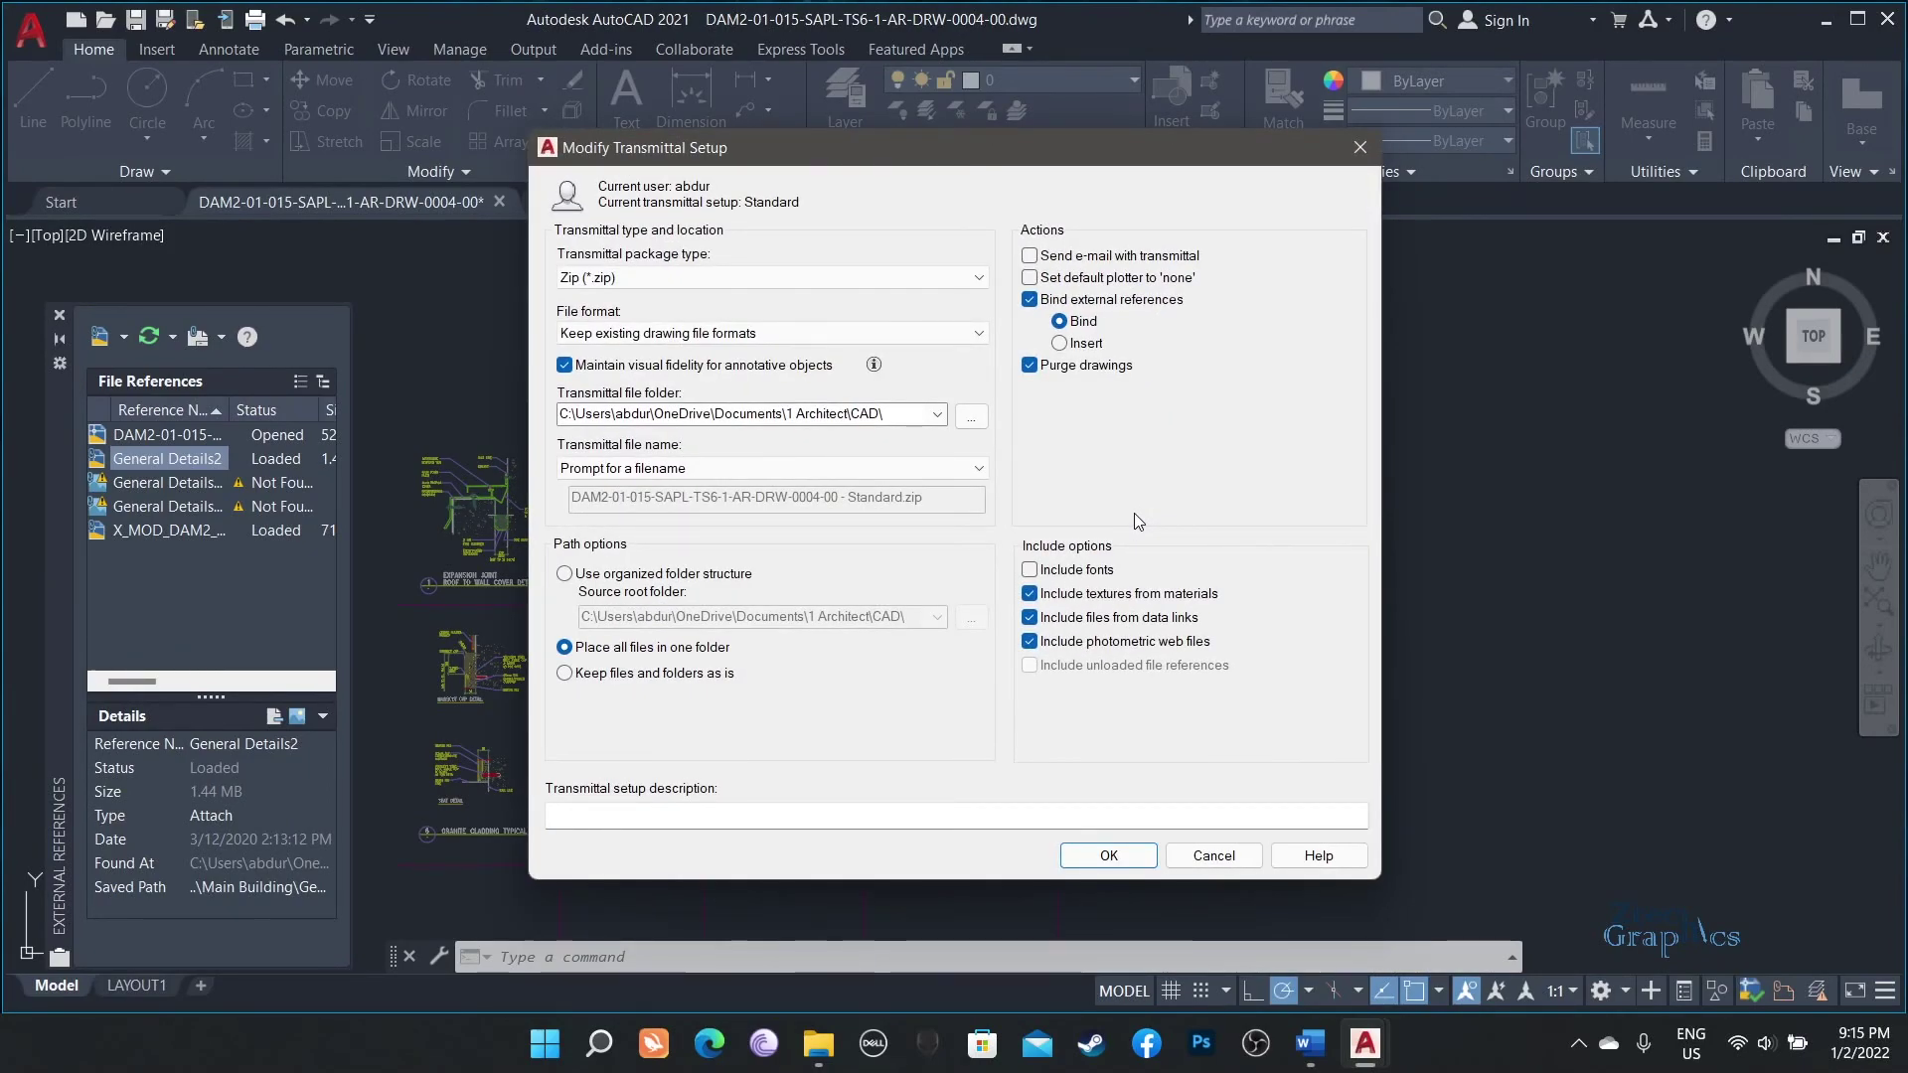
left_click(1030, 300)
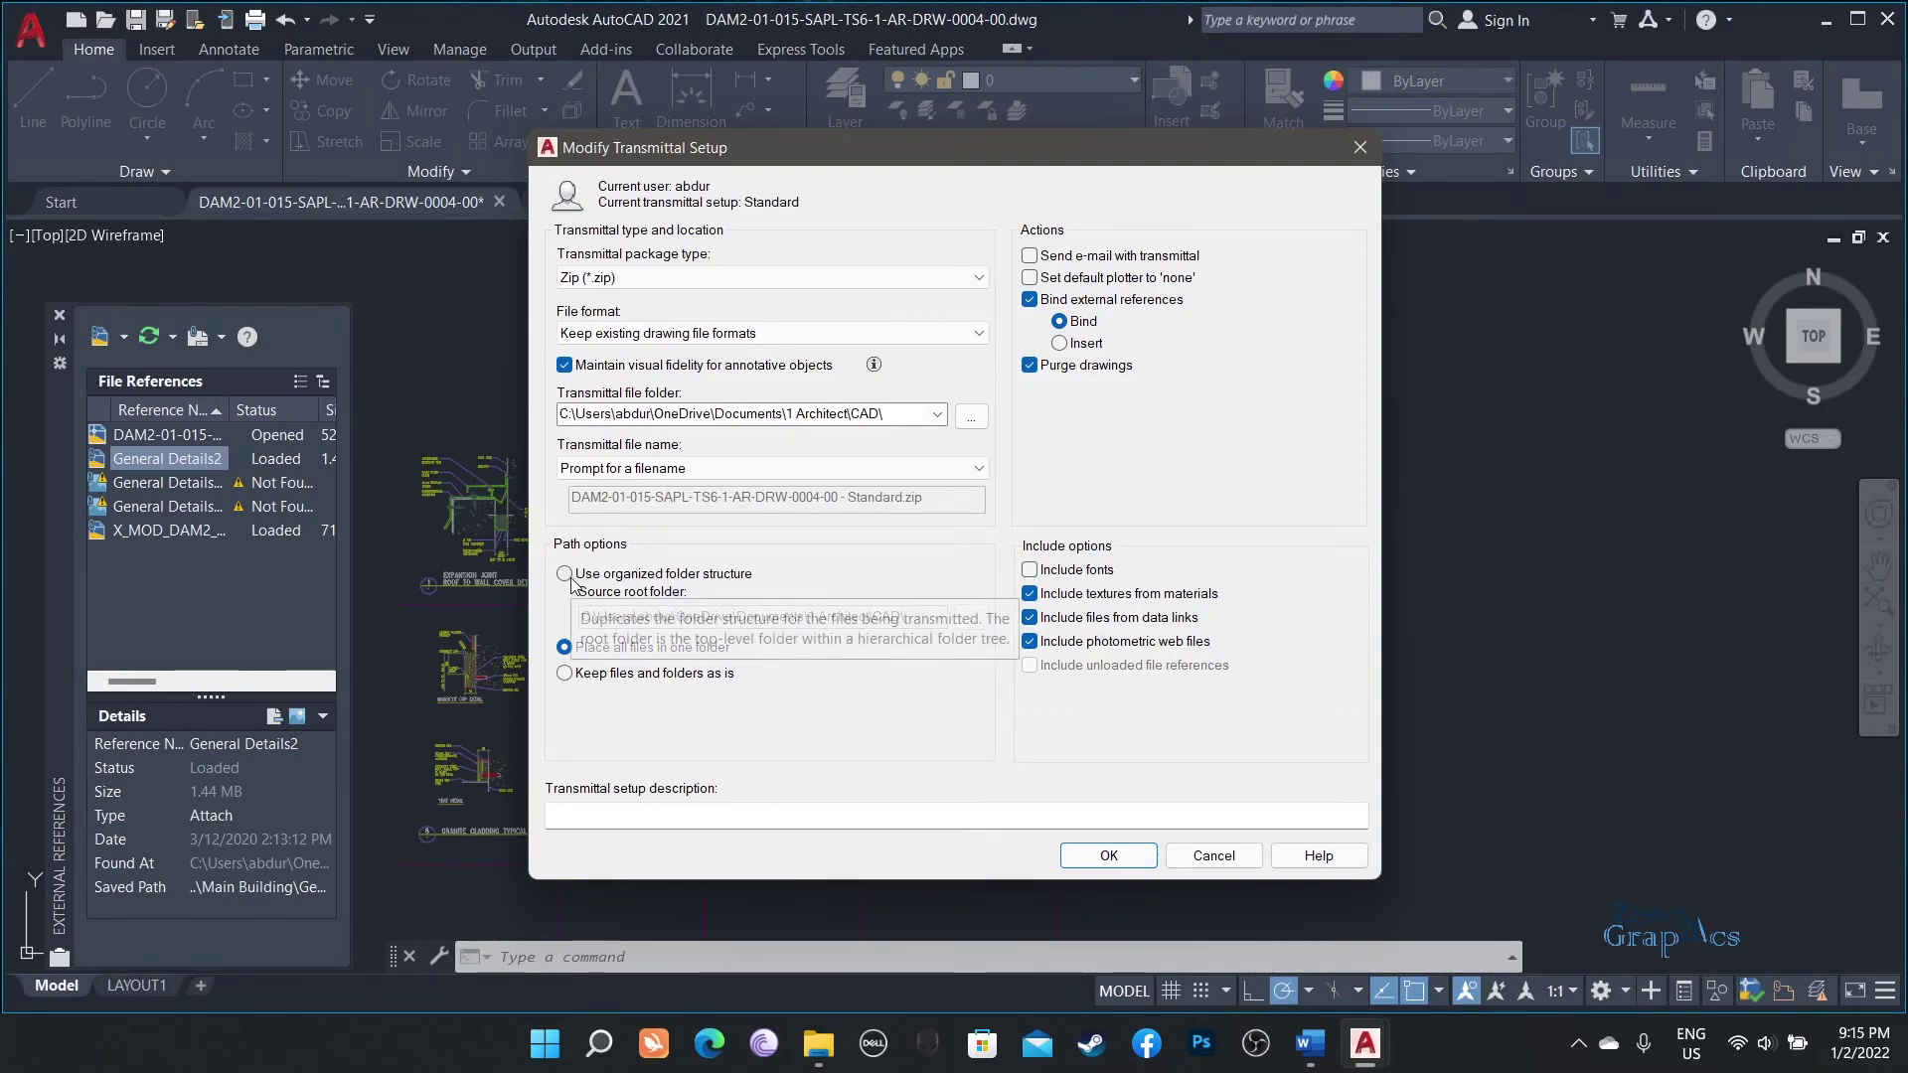
mouse_move(567, 577)
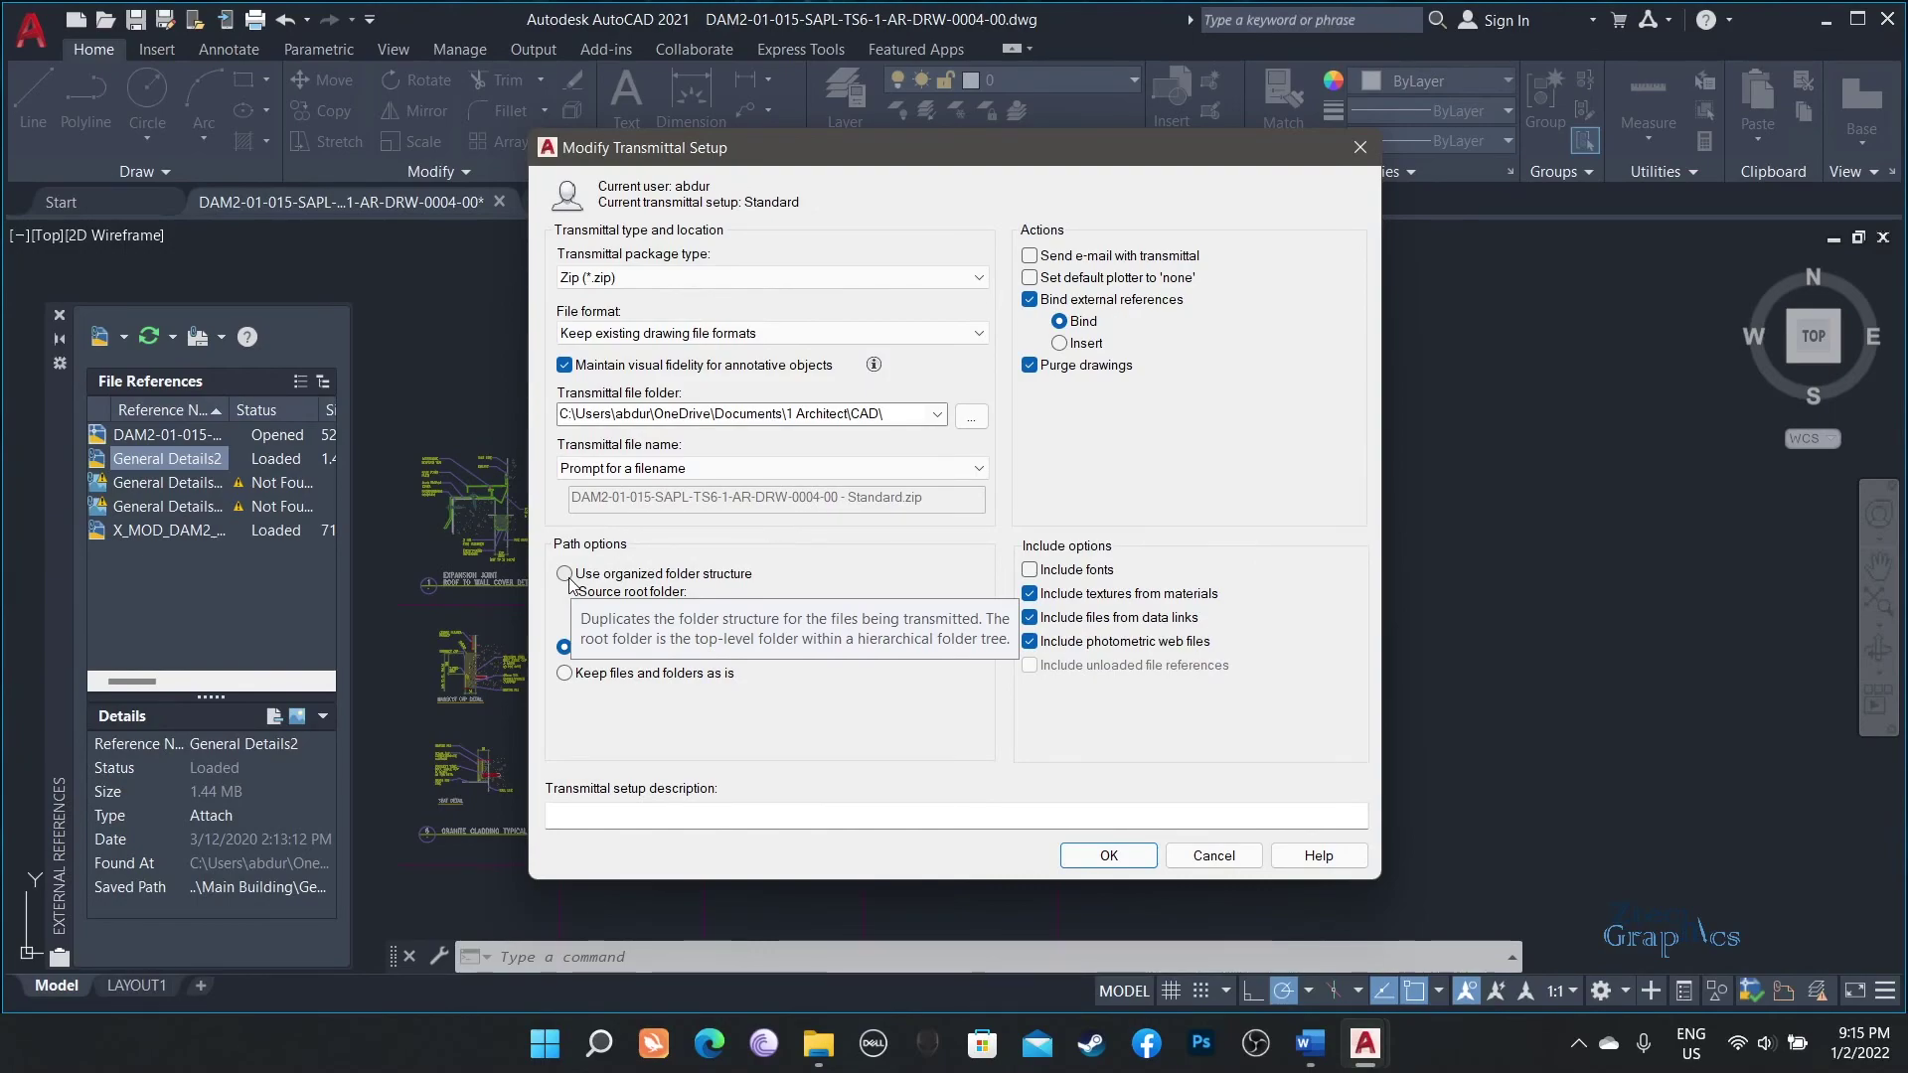
left_click(566, 574)
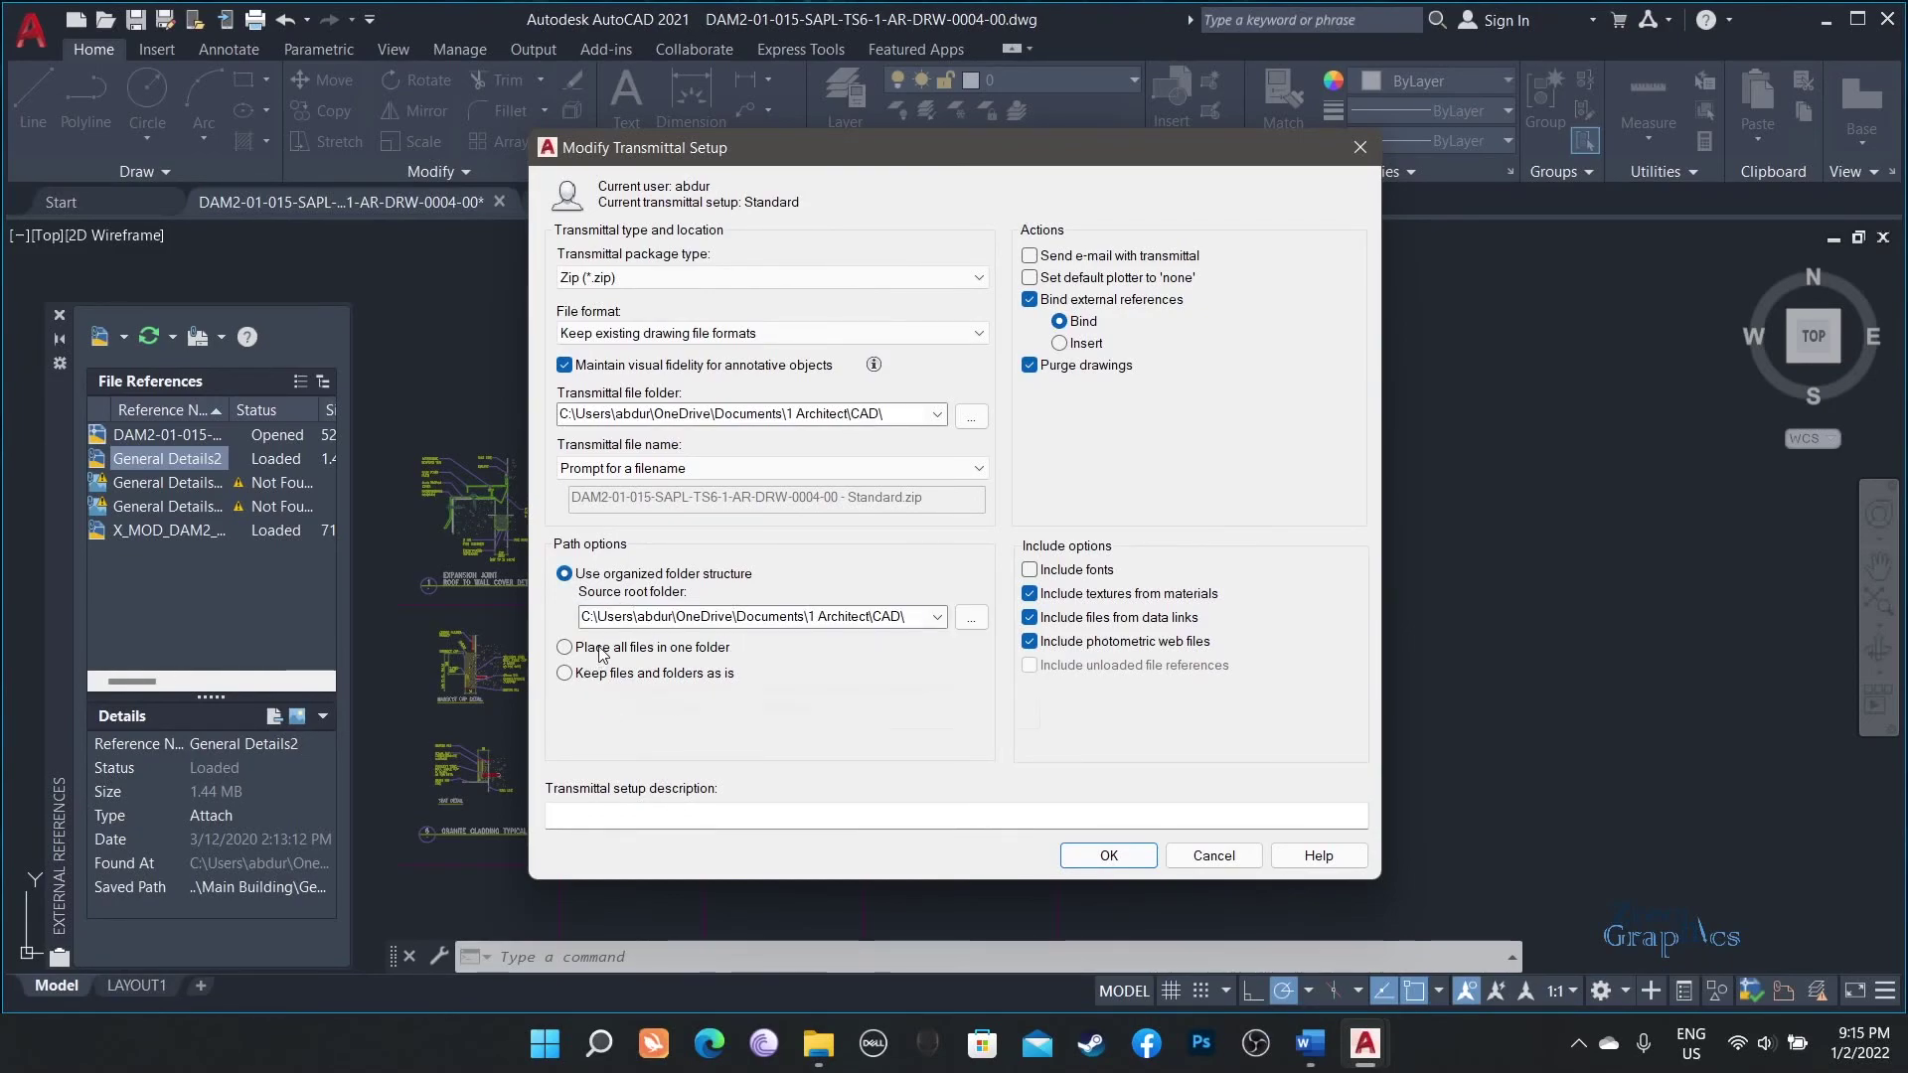
left_click(603, 652)
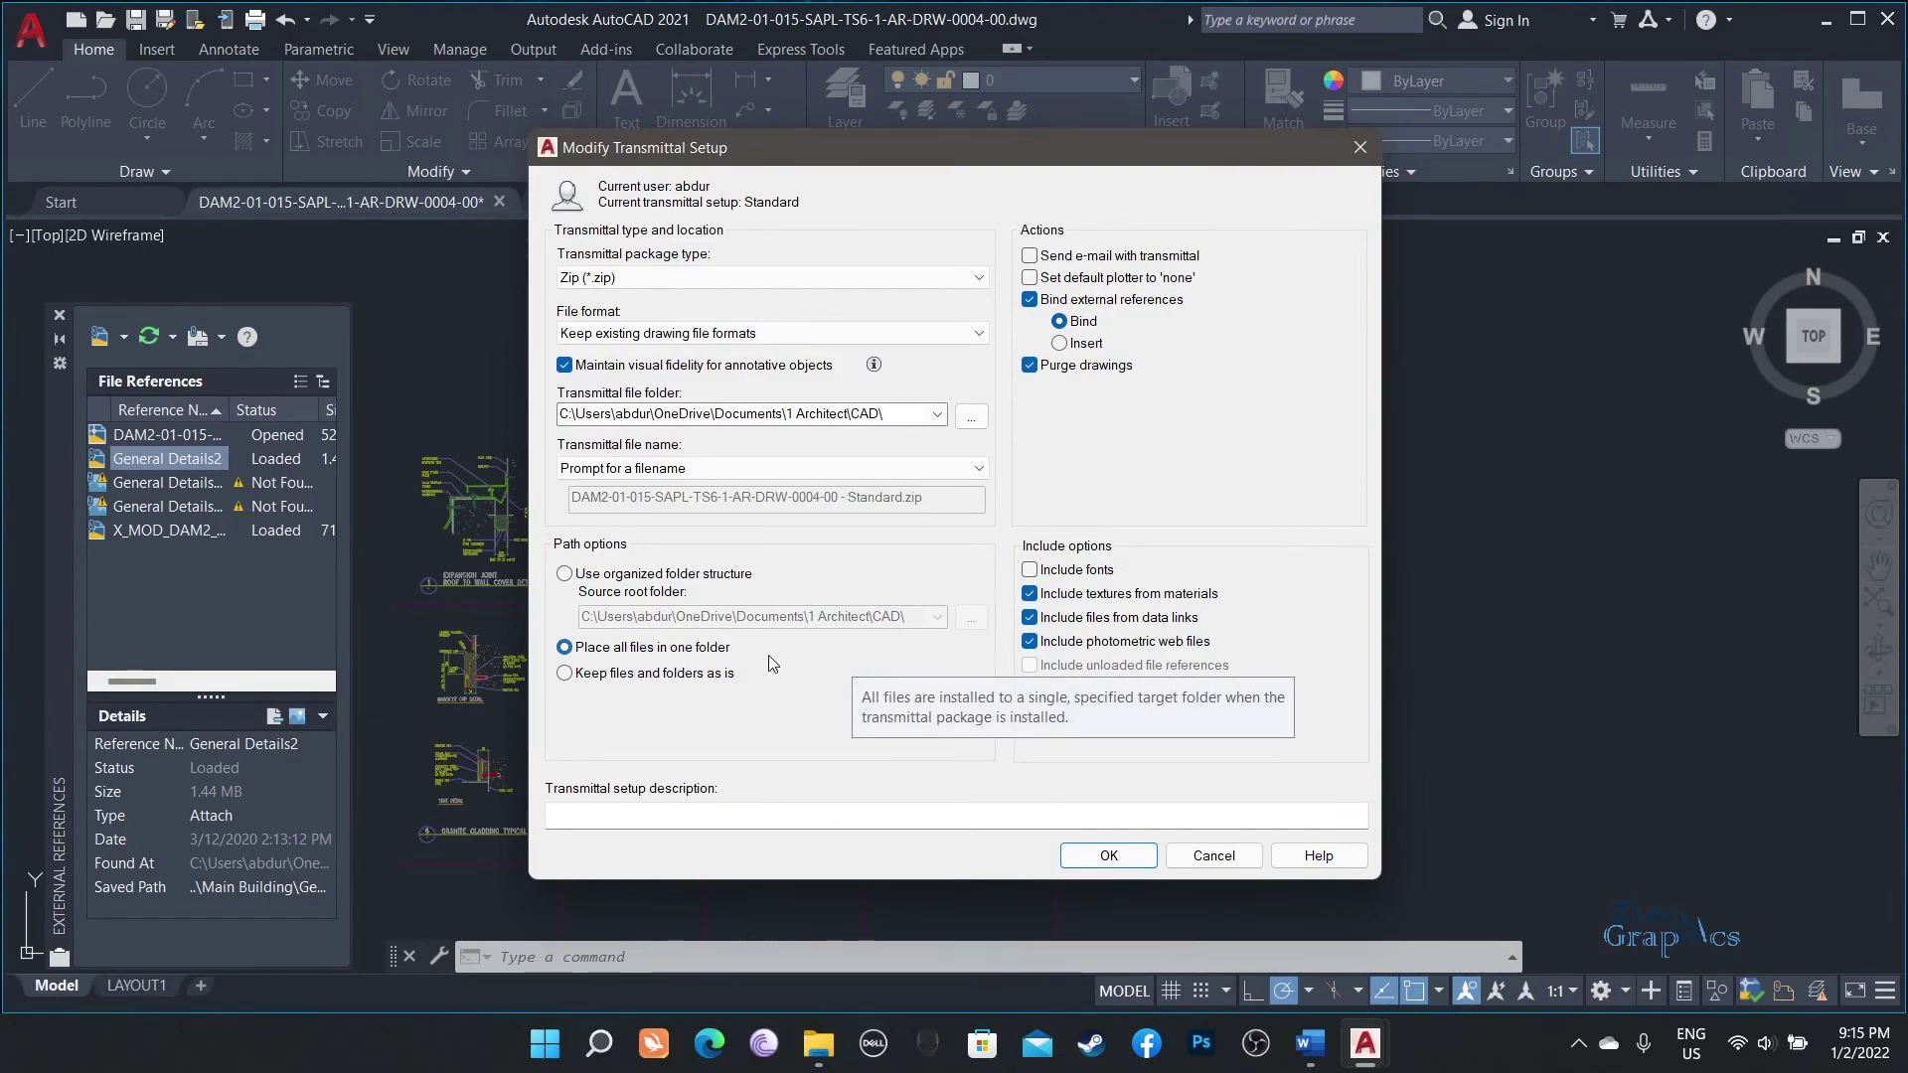
left_click(1108, 855)
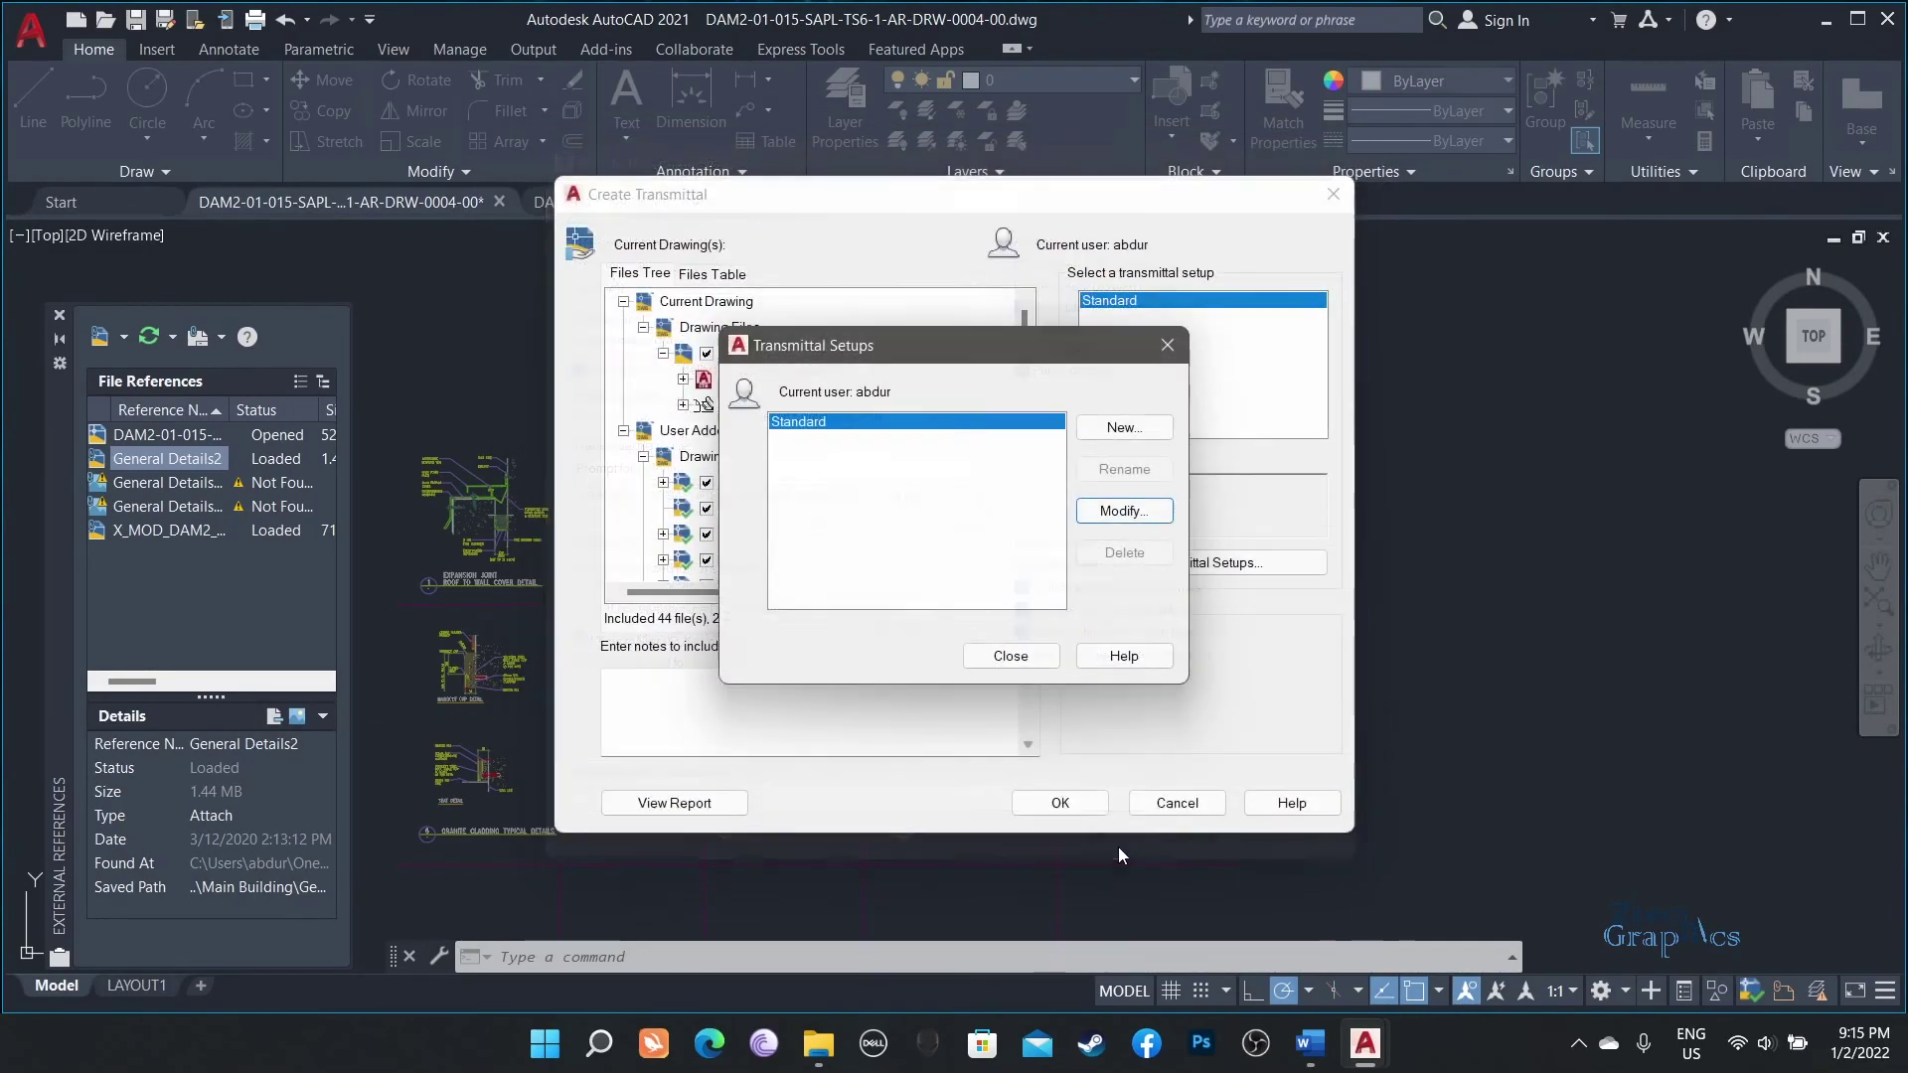
Build the transmittal package, saving it as ar-shopdrawing.zip in the CAD folder.
left_click(1011, 656)
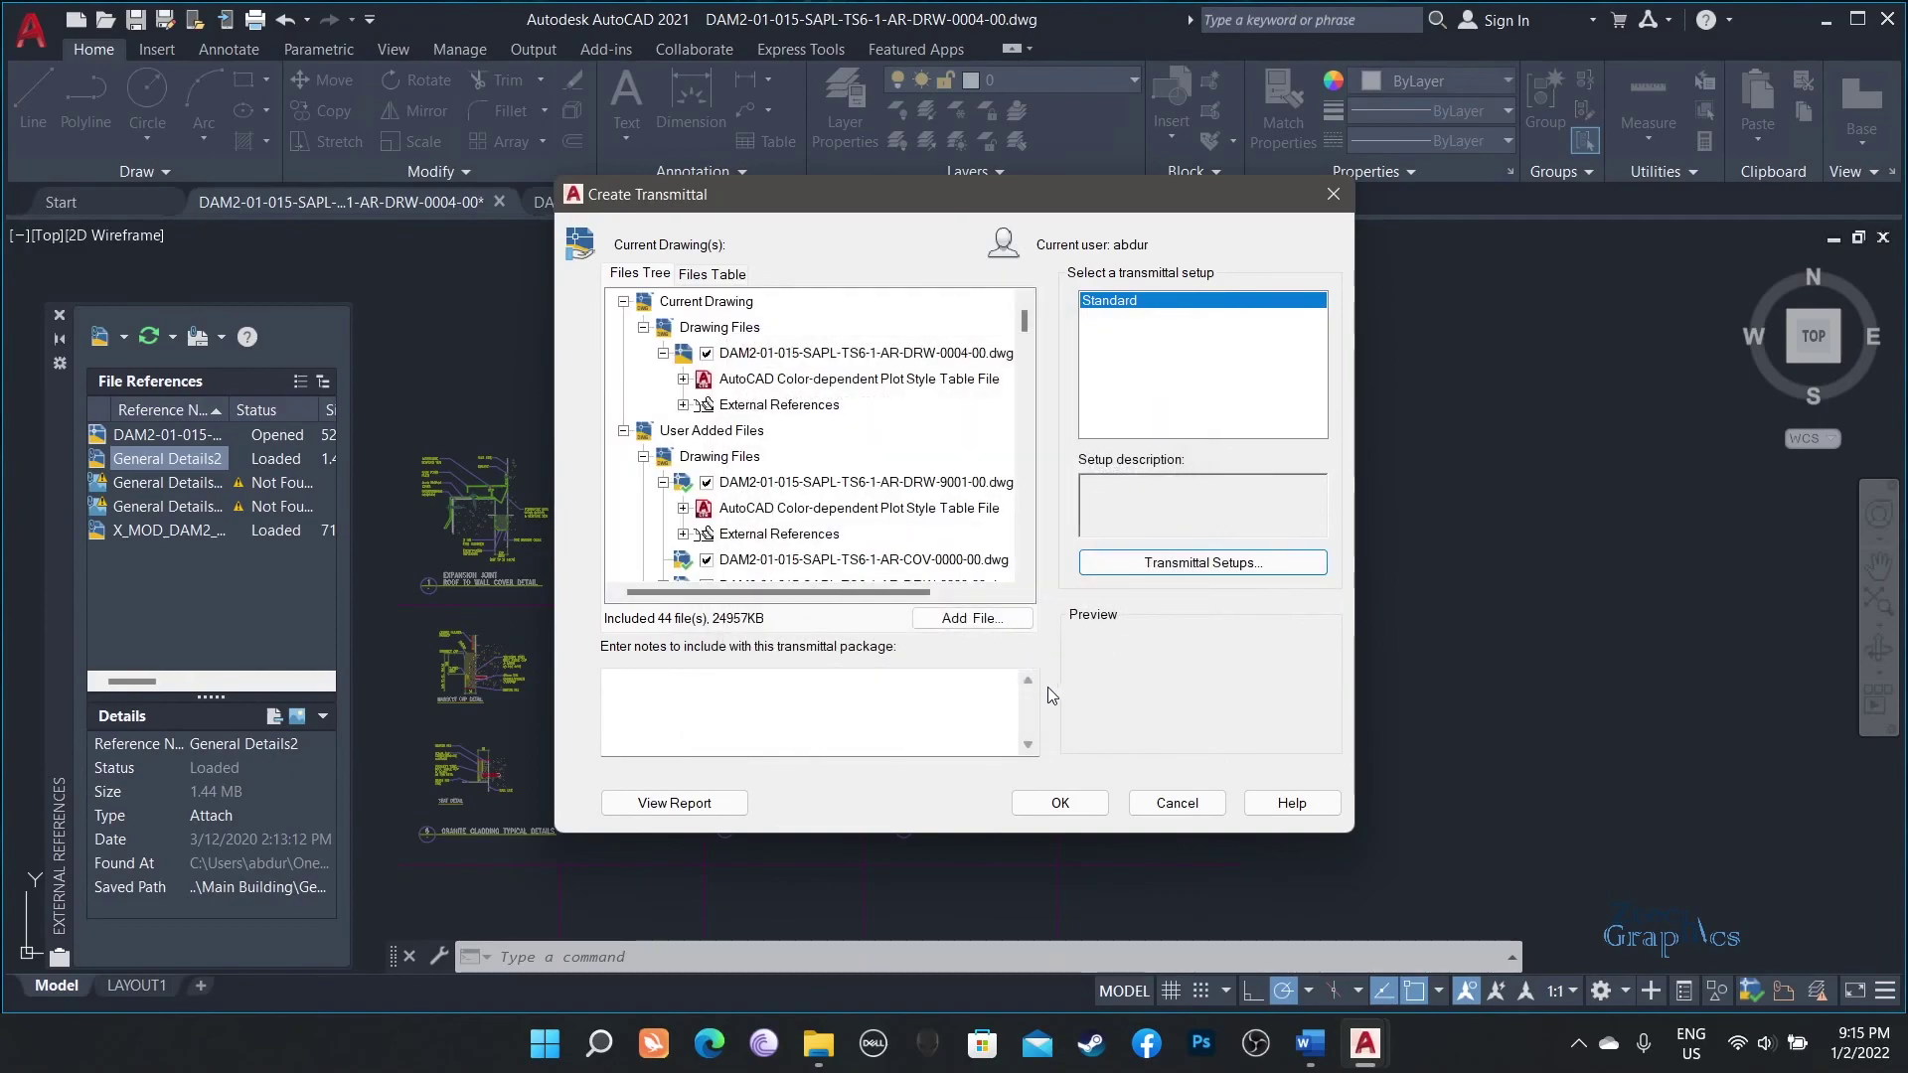
left_click(1067, 802)
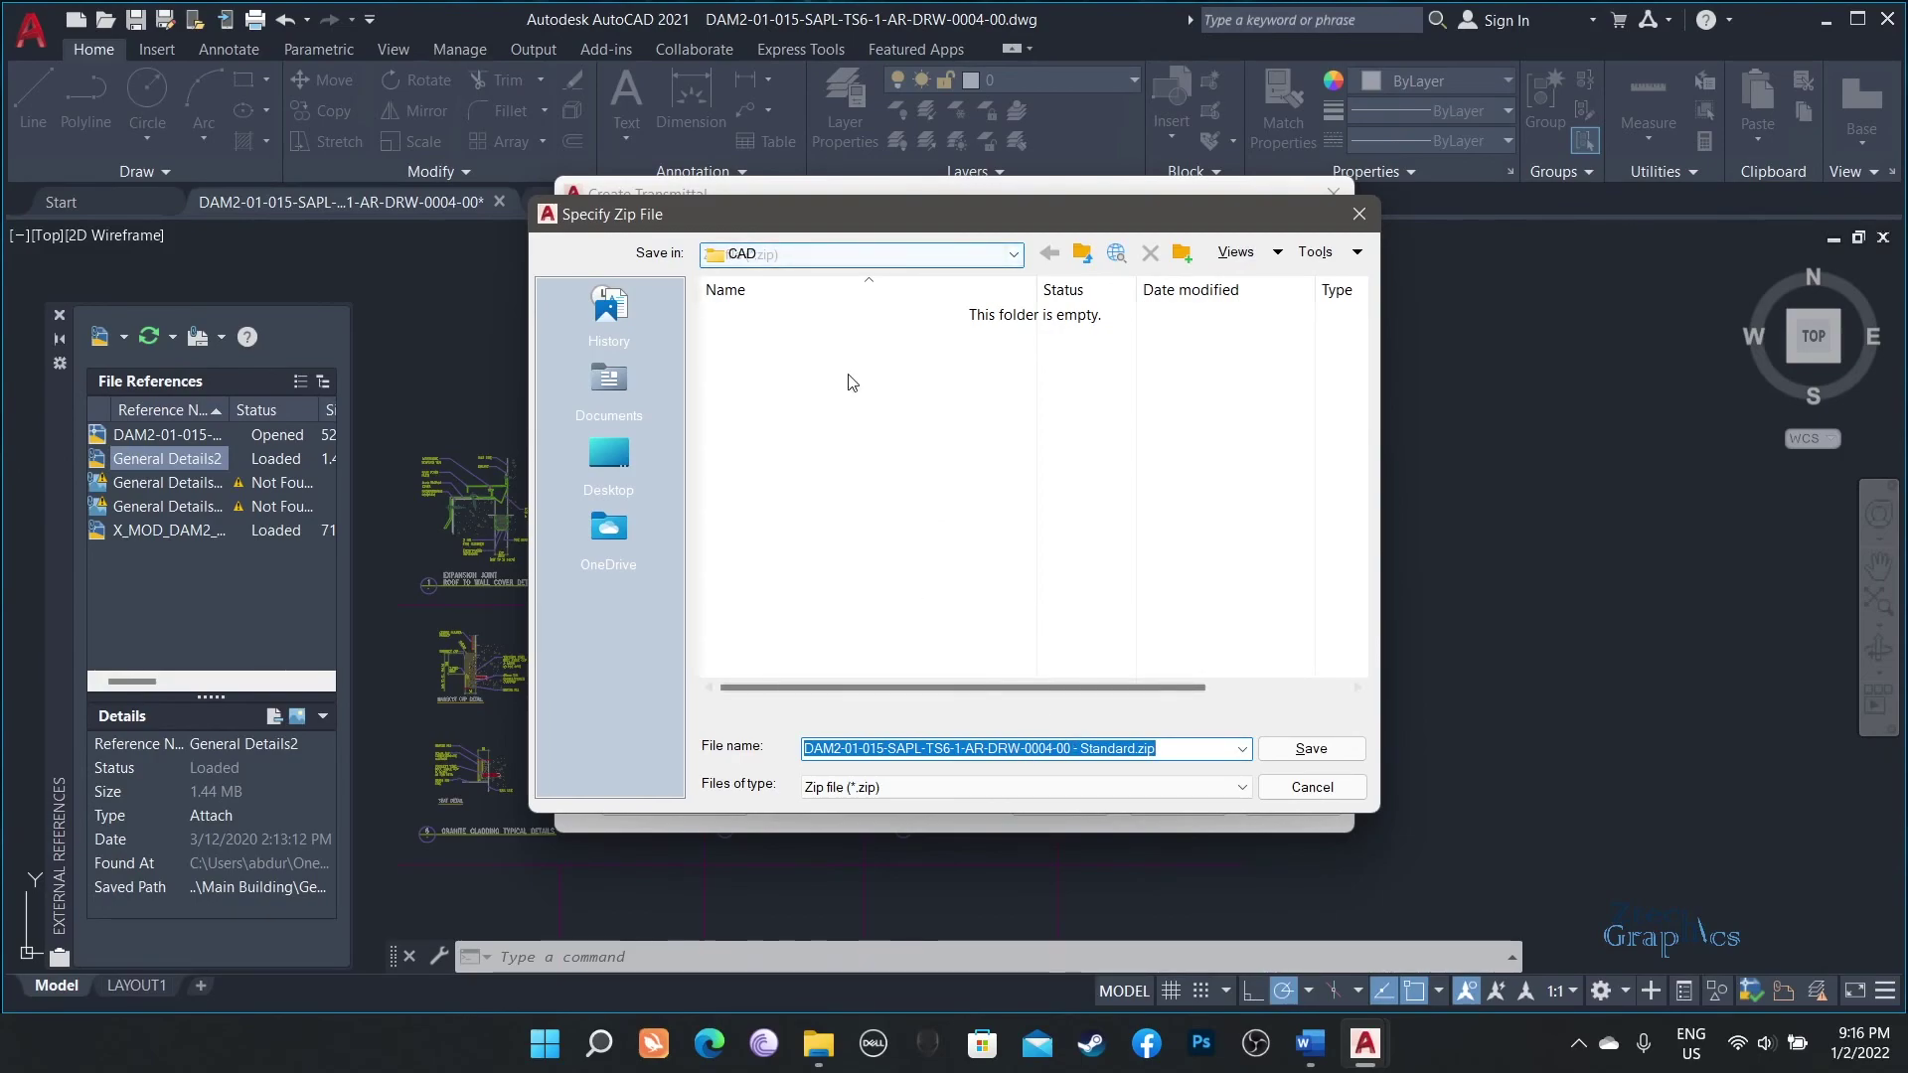
left_click(1142, 747)
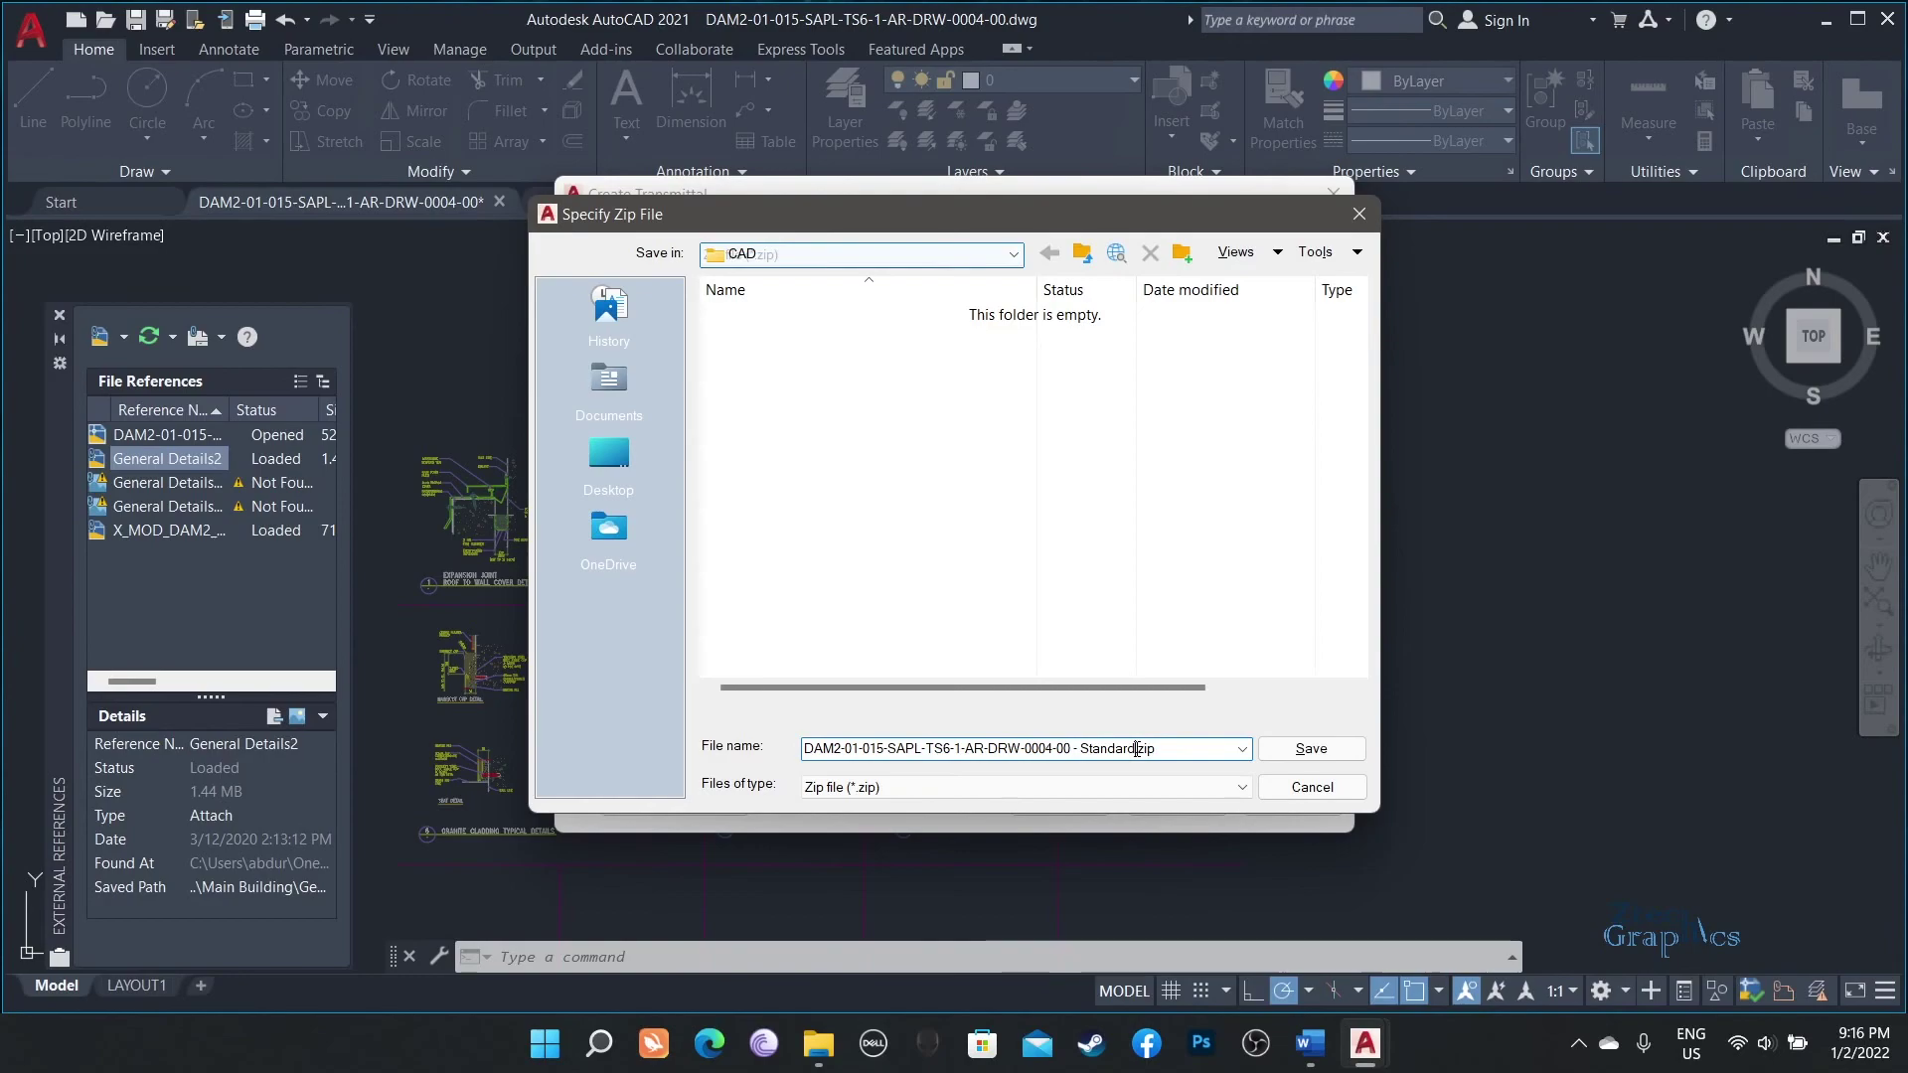
left_click_drag(1136, 748, 801, 749)
type("a")
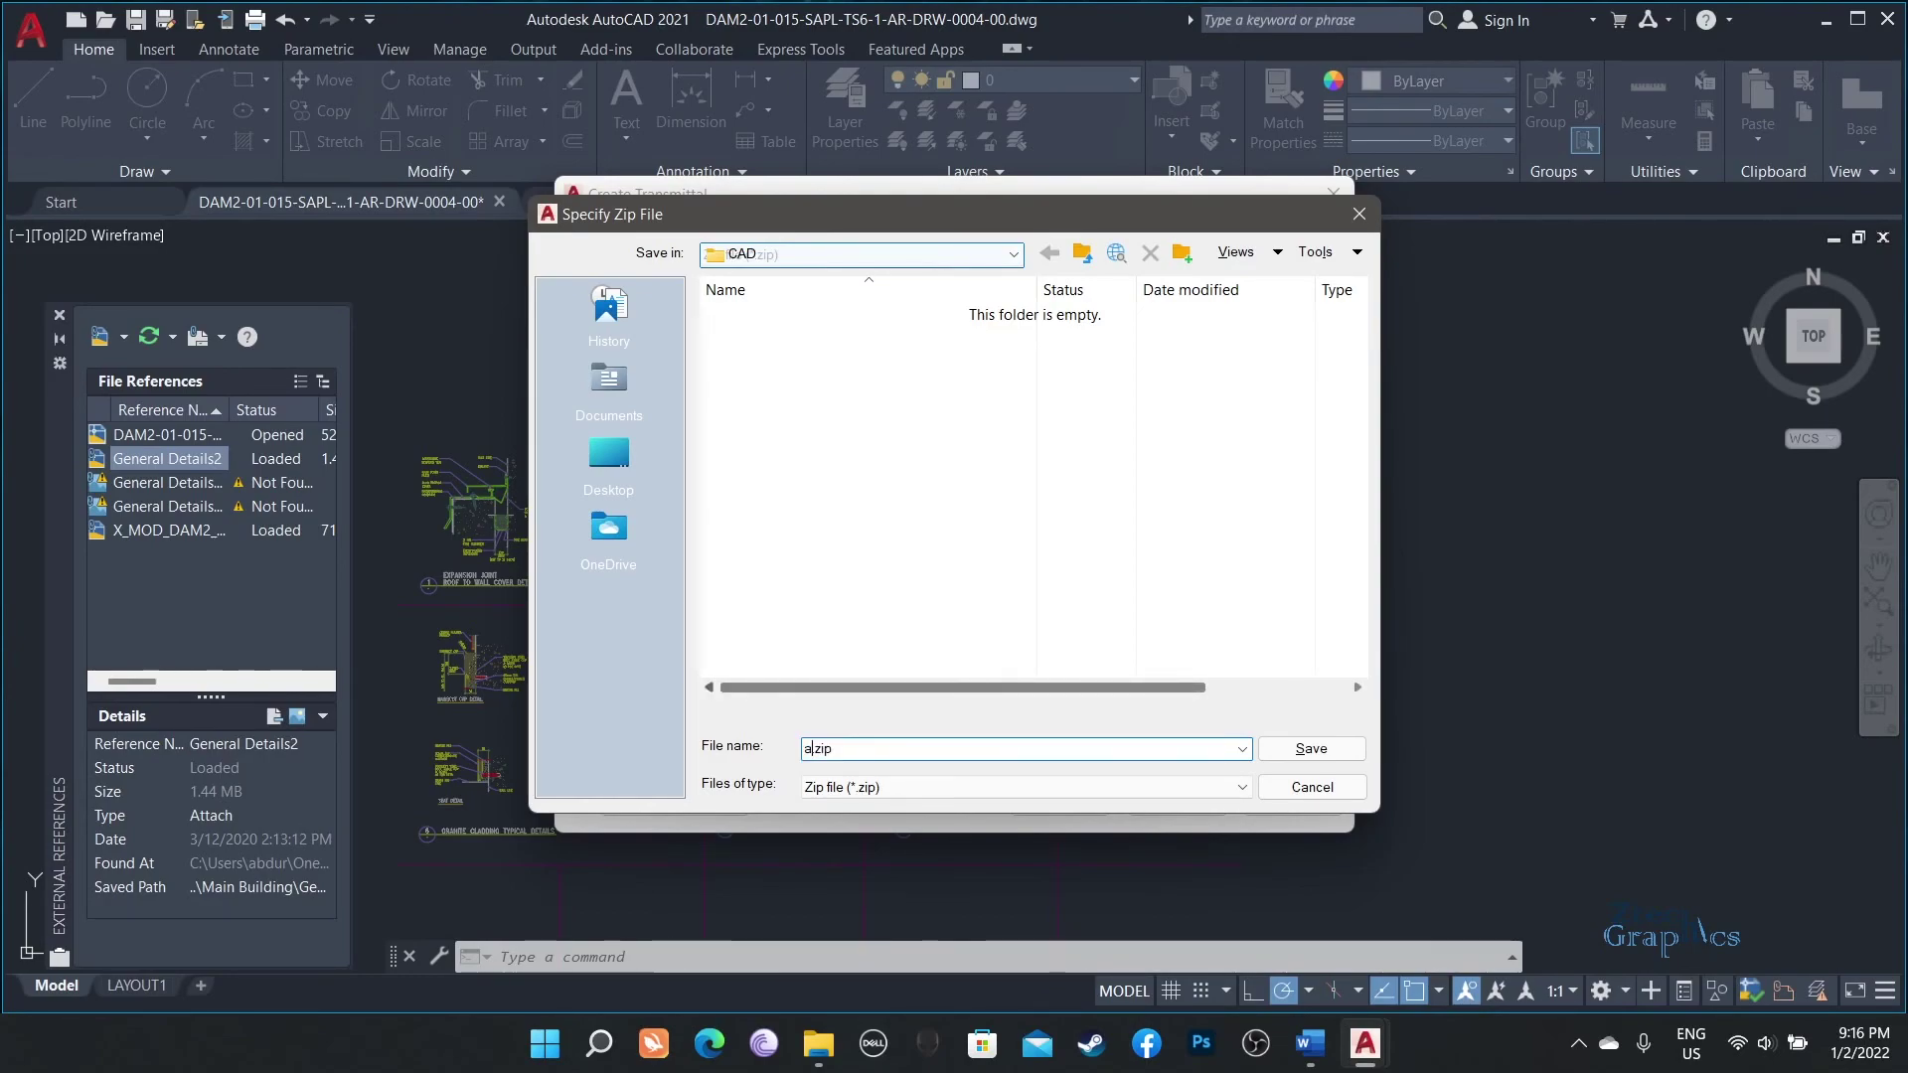
type("r-shopdra")
type("w")
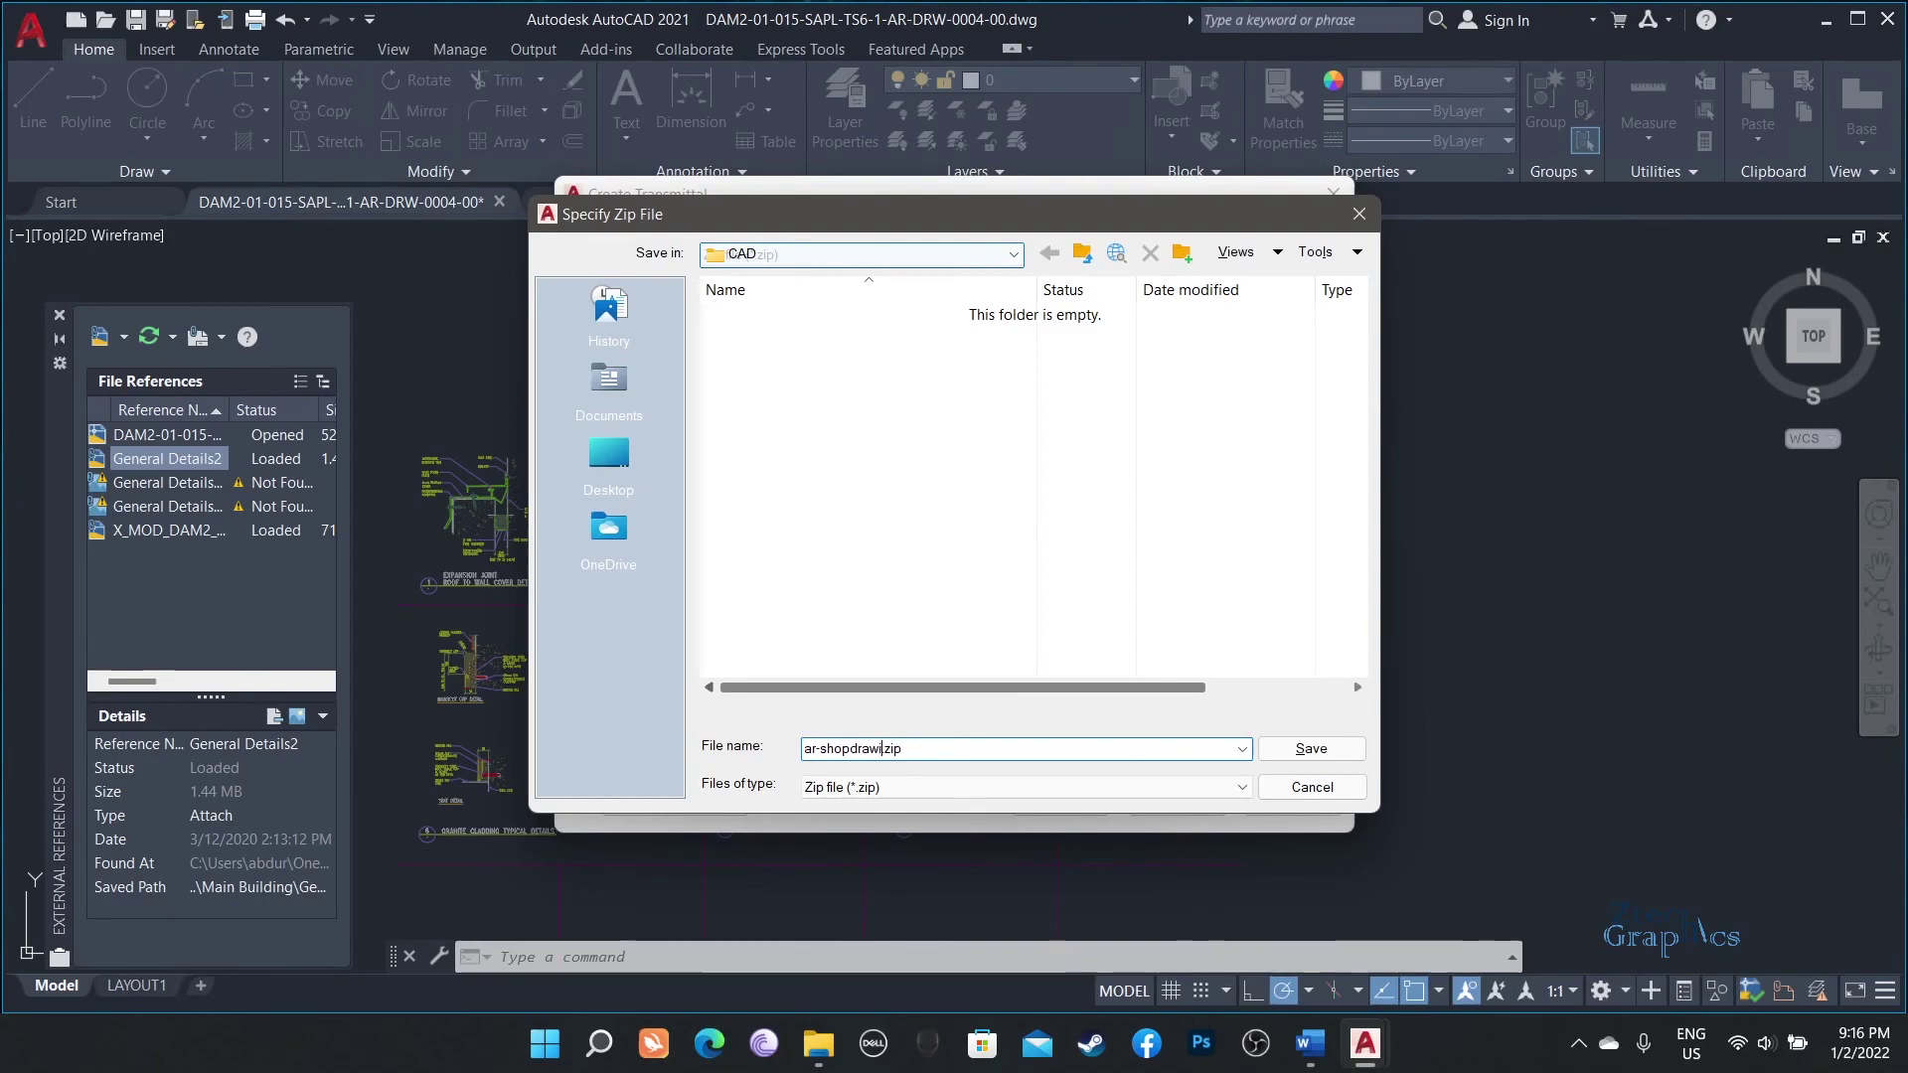
type("ing")
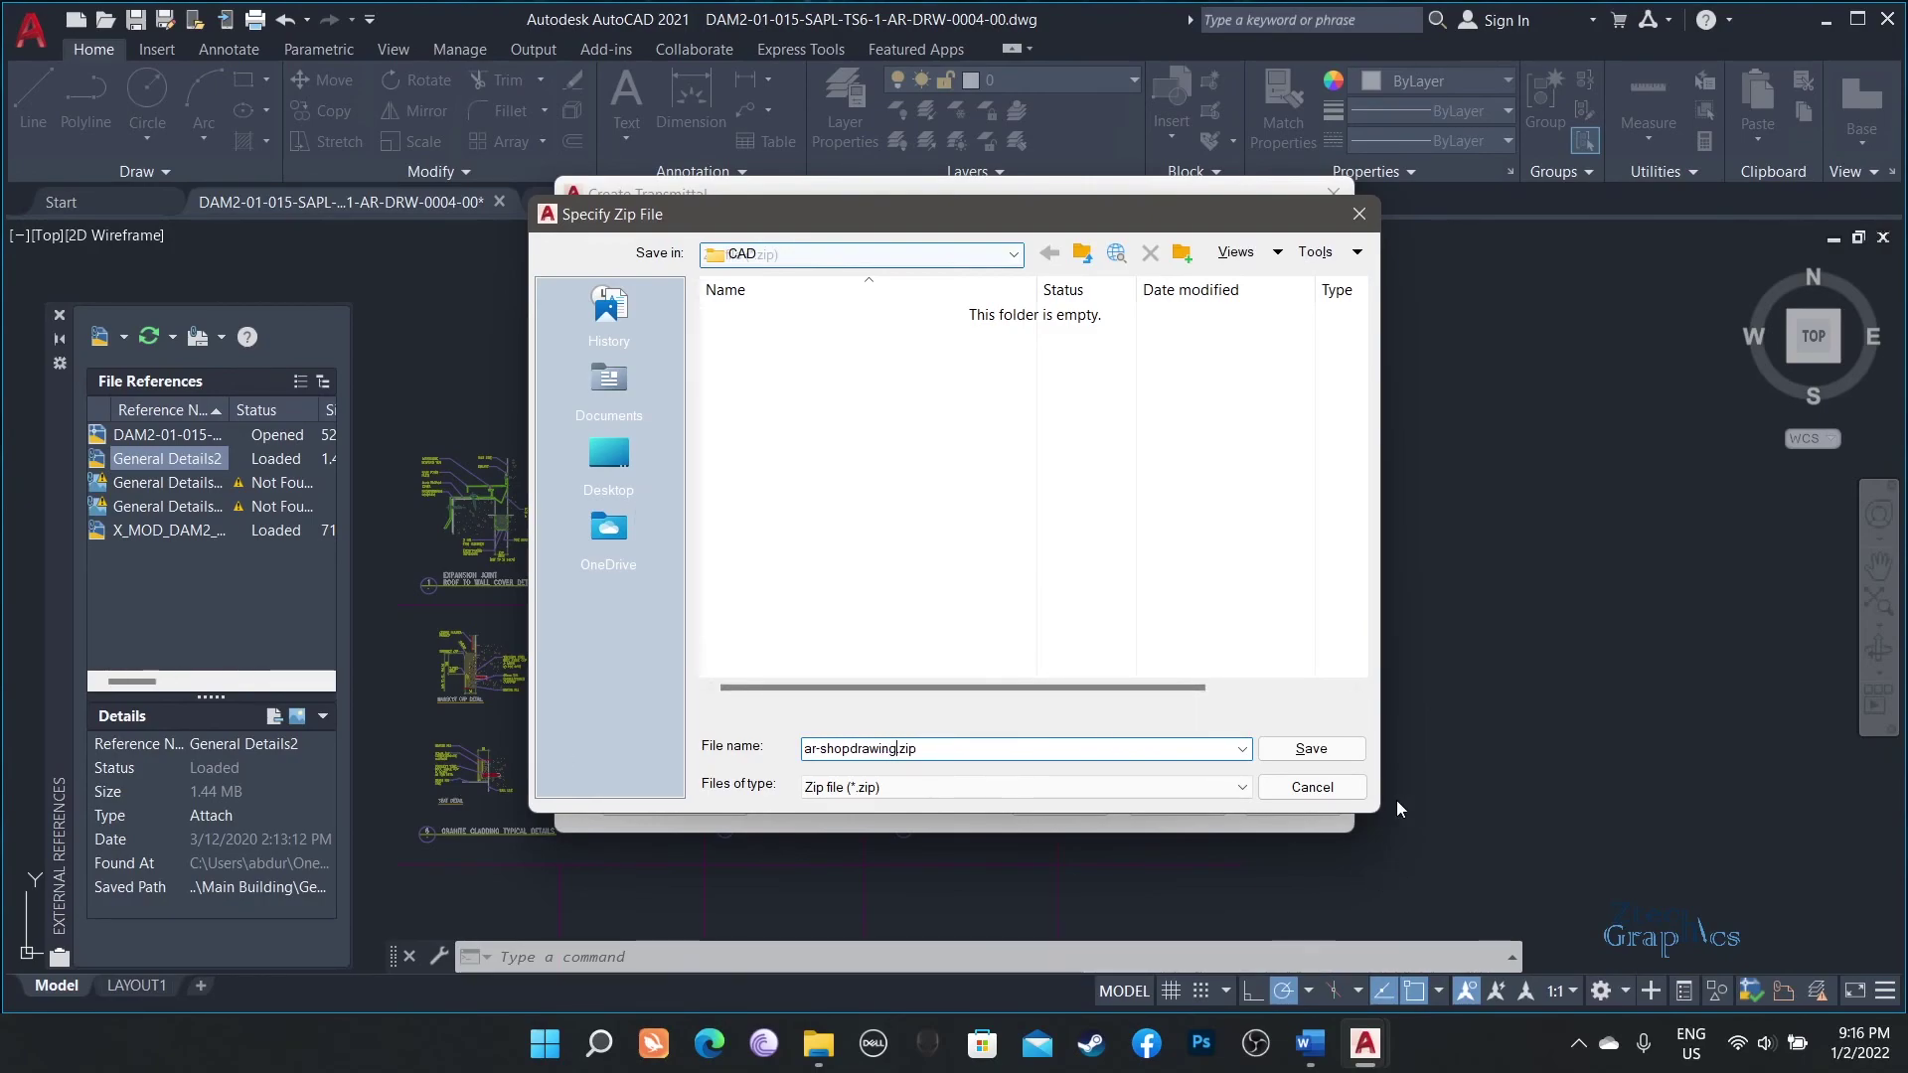
left_click(1342, 755)
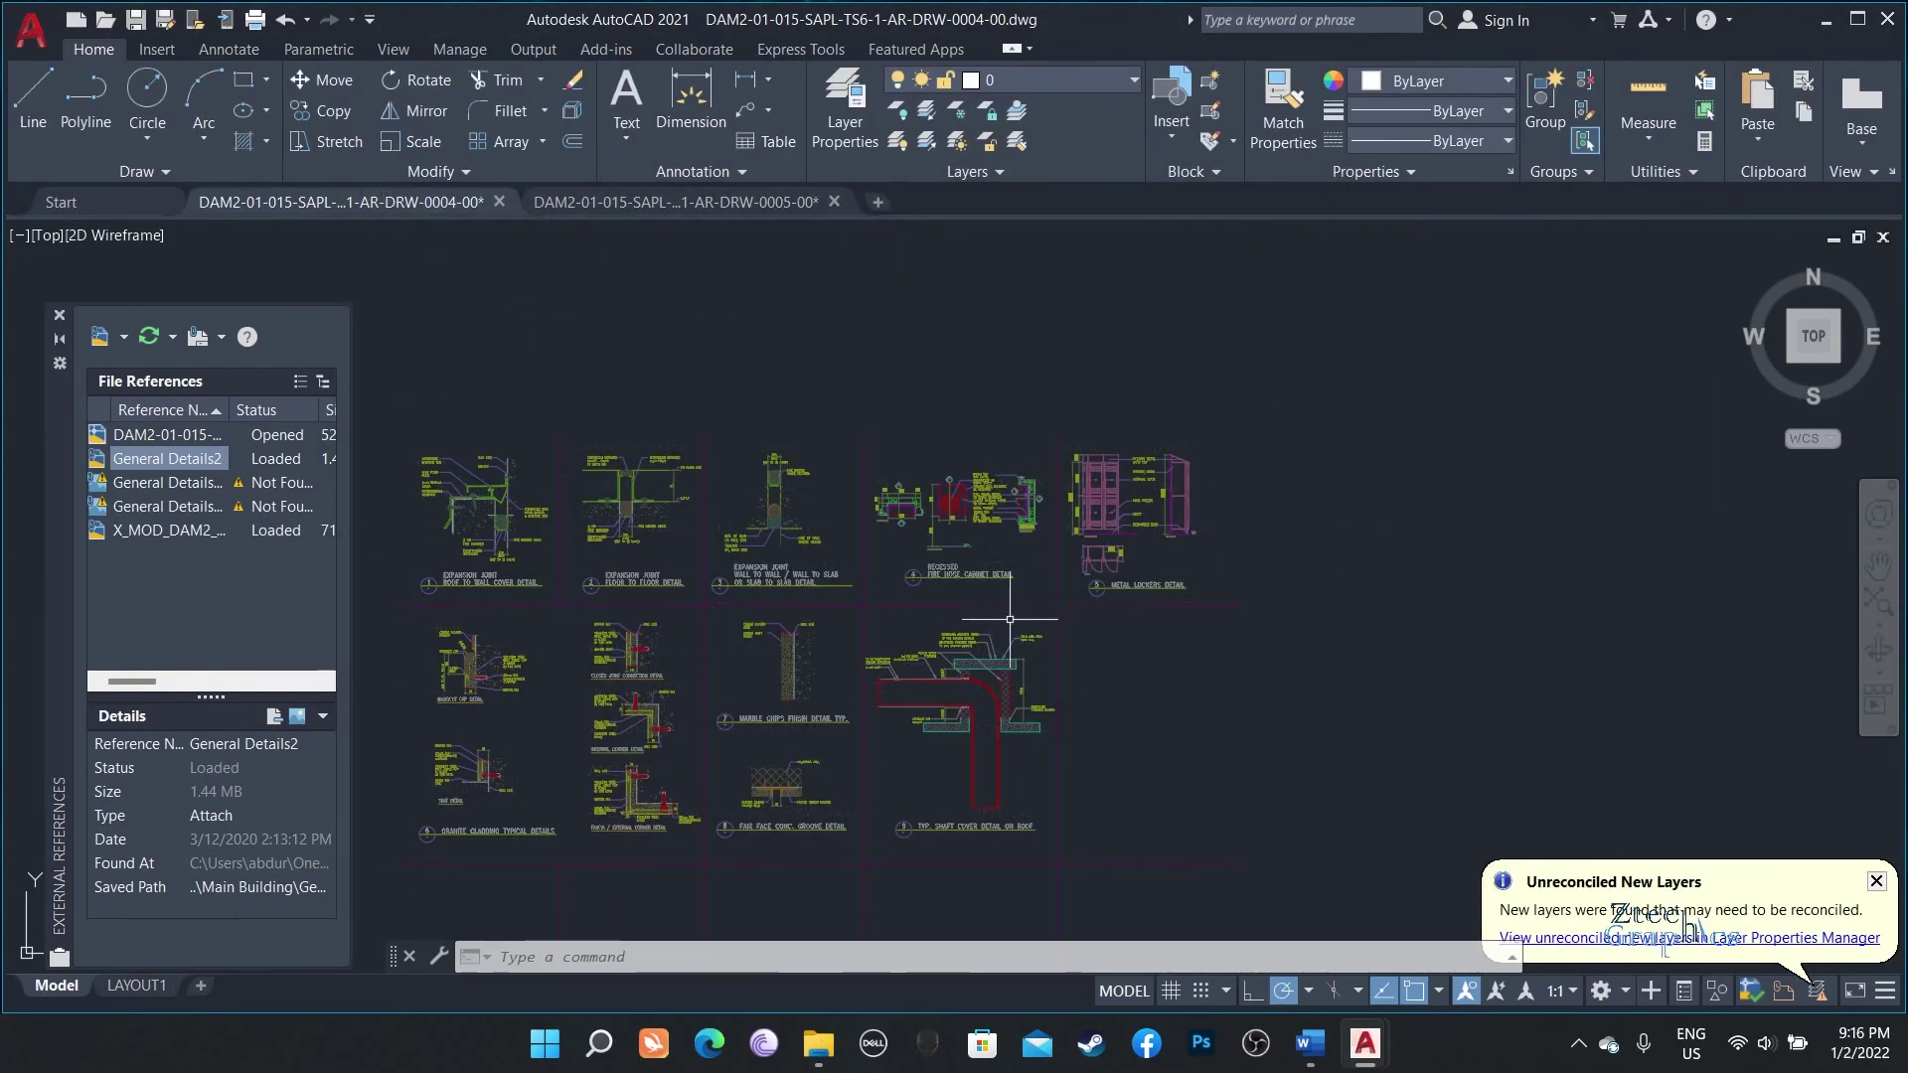
Open the CAD folder in File Explorer to see the ar-shopdrawing zip.
left_click(821, 1043)
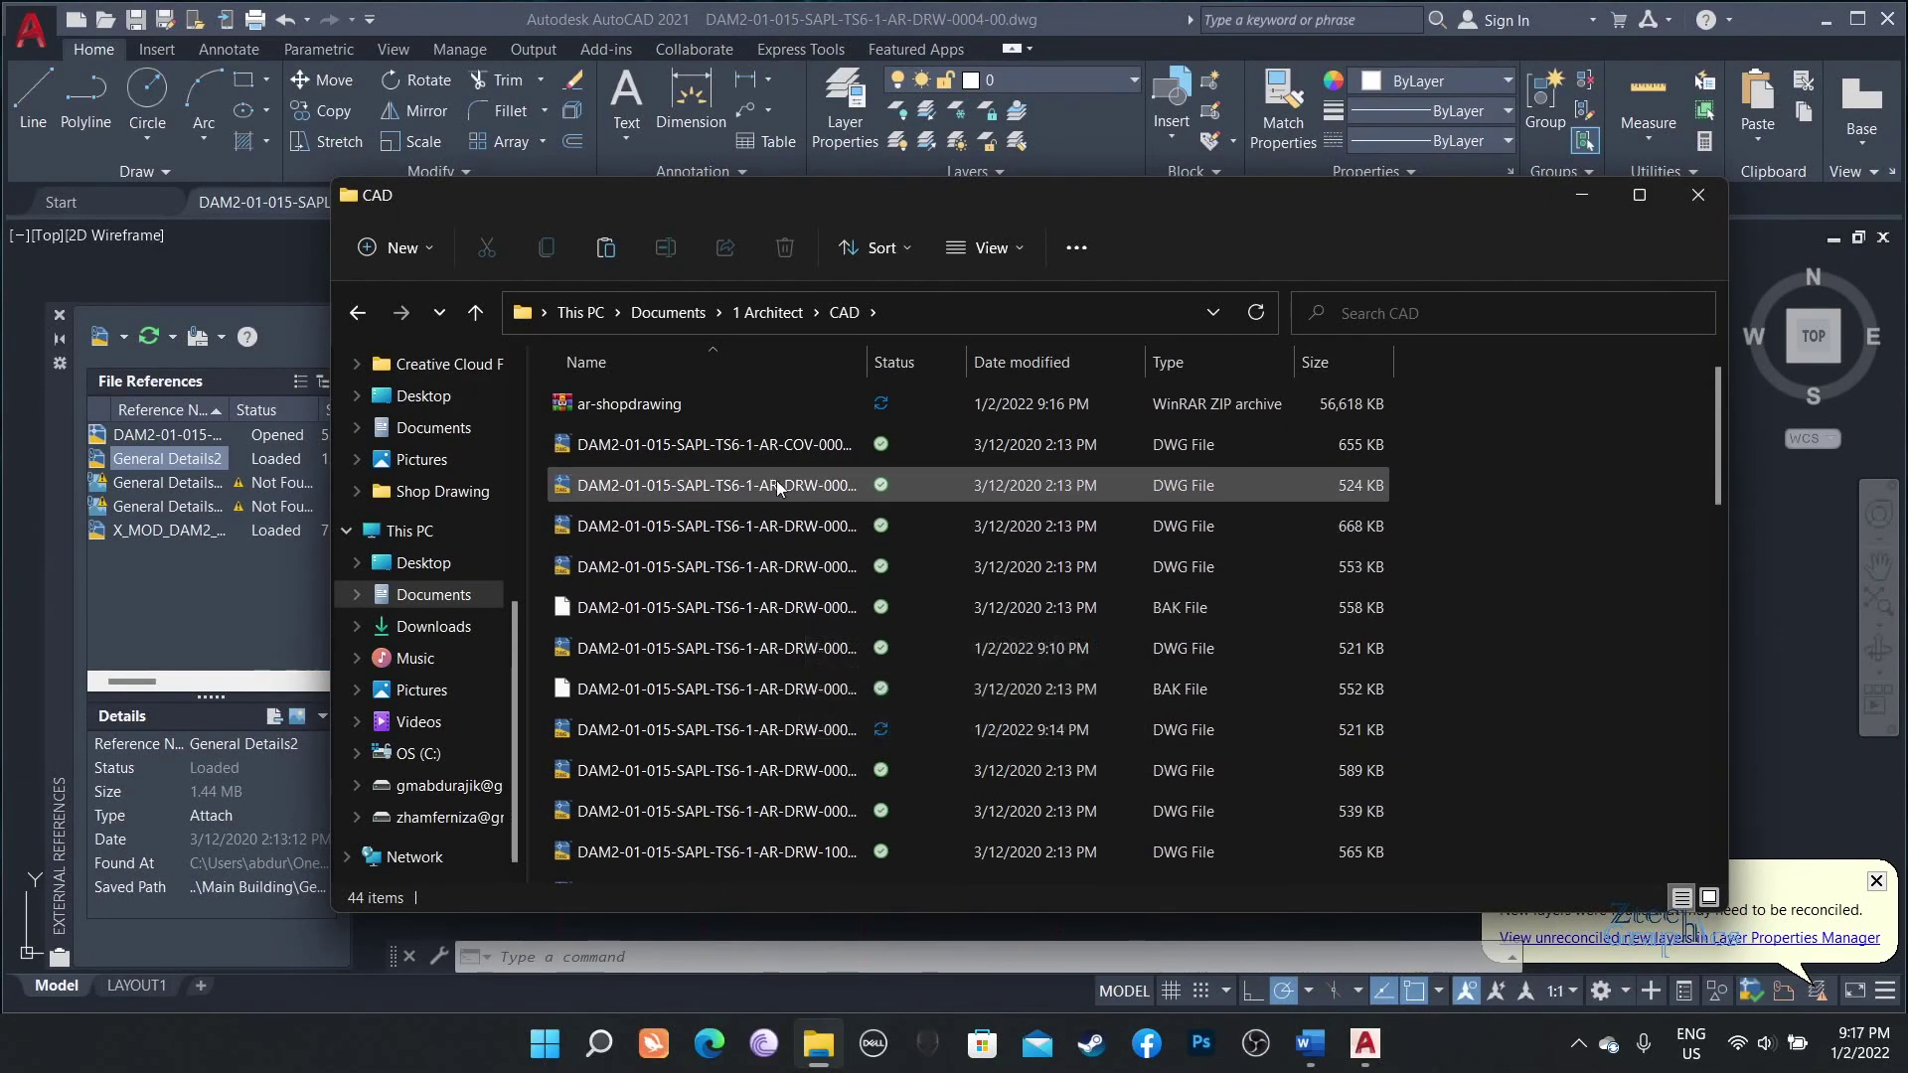
Extract ar-shopdrawing.zip with WinRAR into a new ar-shopdrawing folder.
left_click(677, 408)
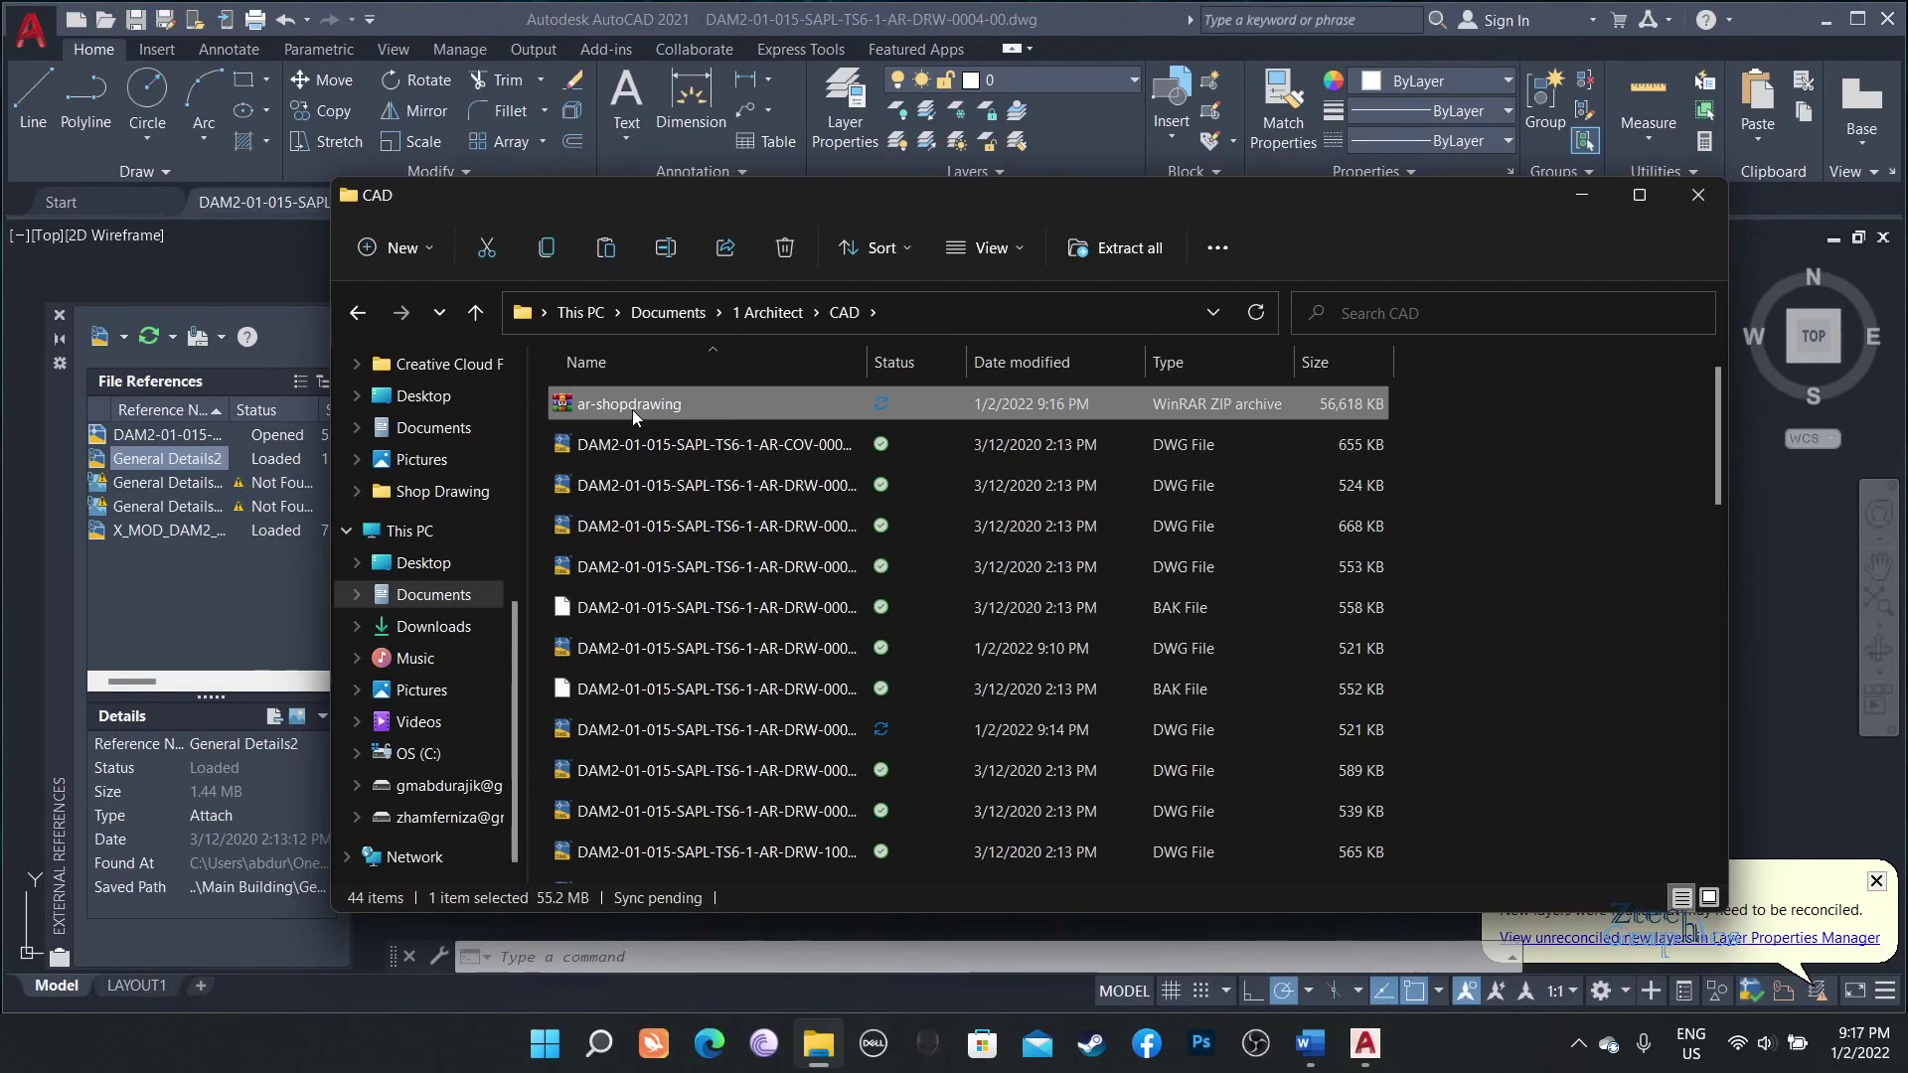
right_click(679, 407)
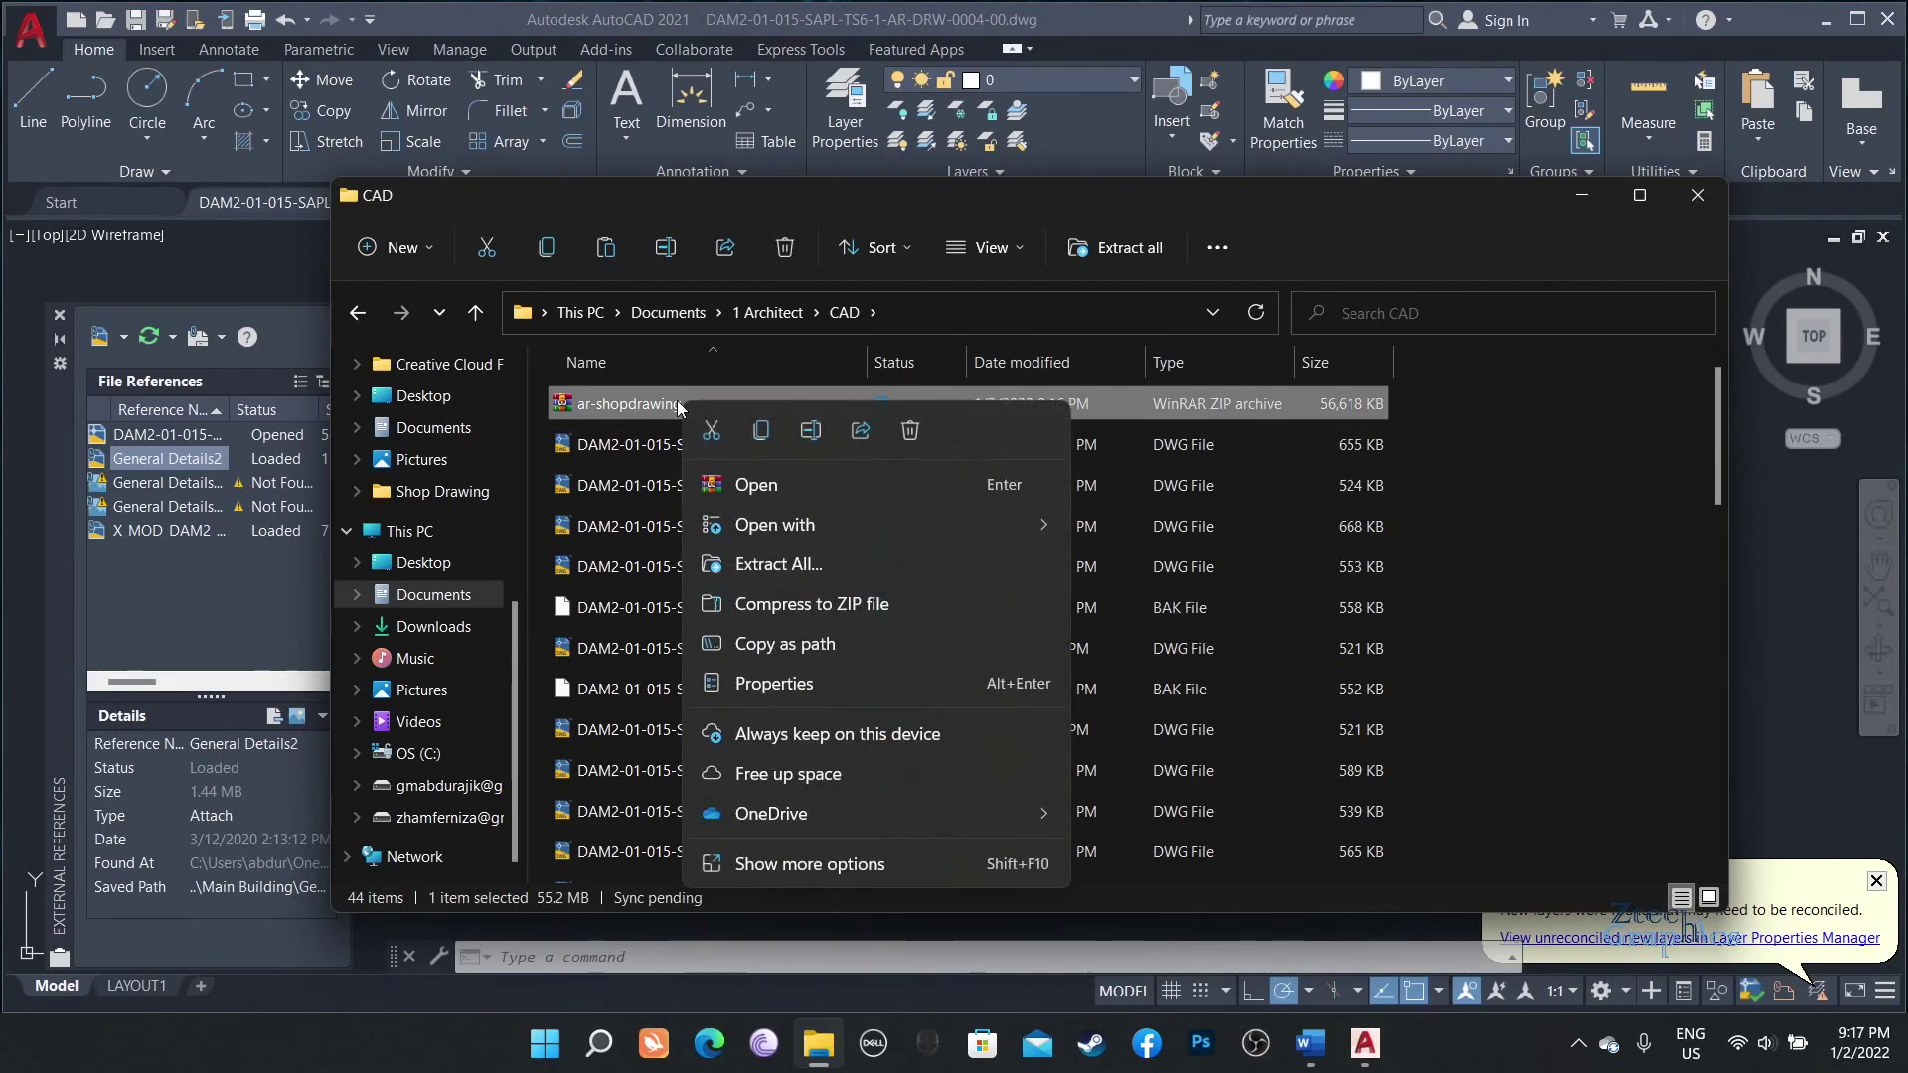
left_click(813, 864)
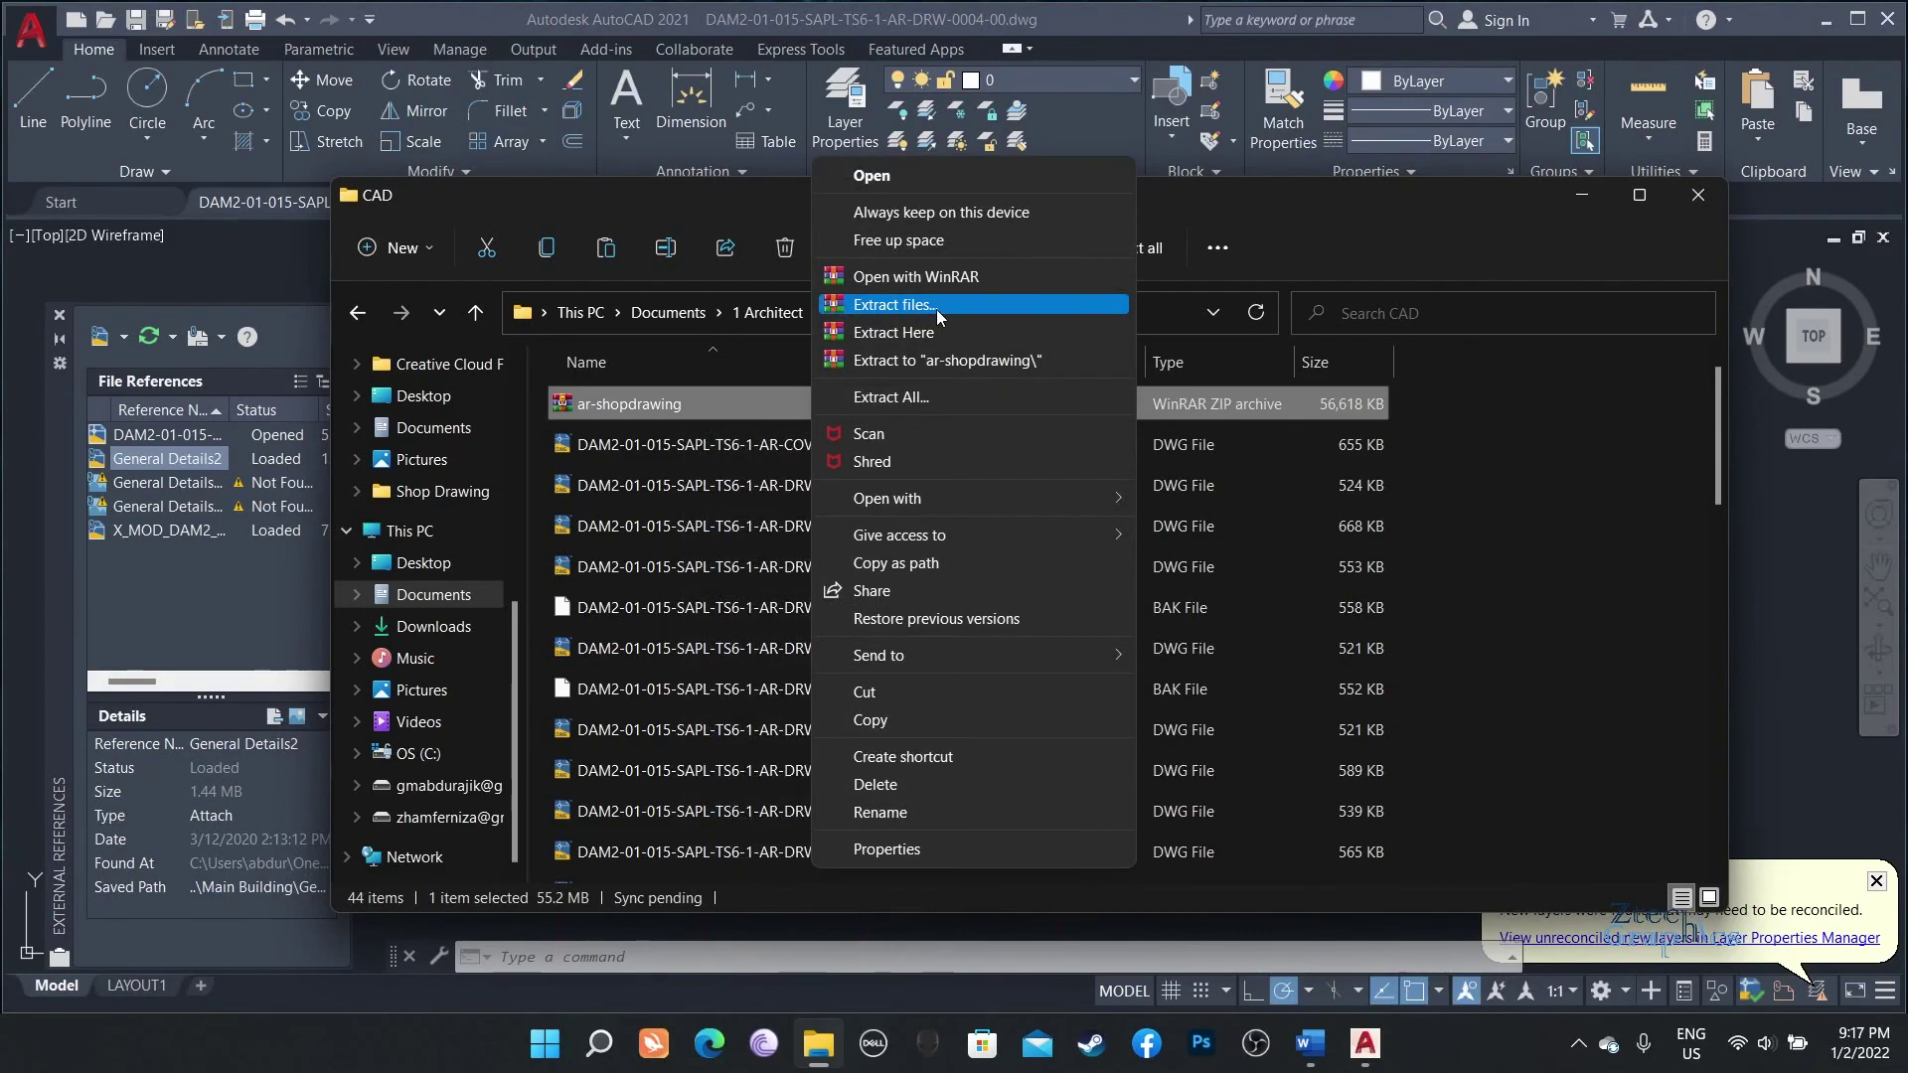
left_click(937, 308)
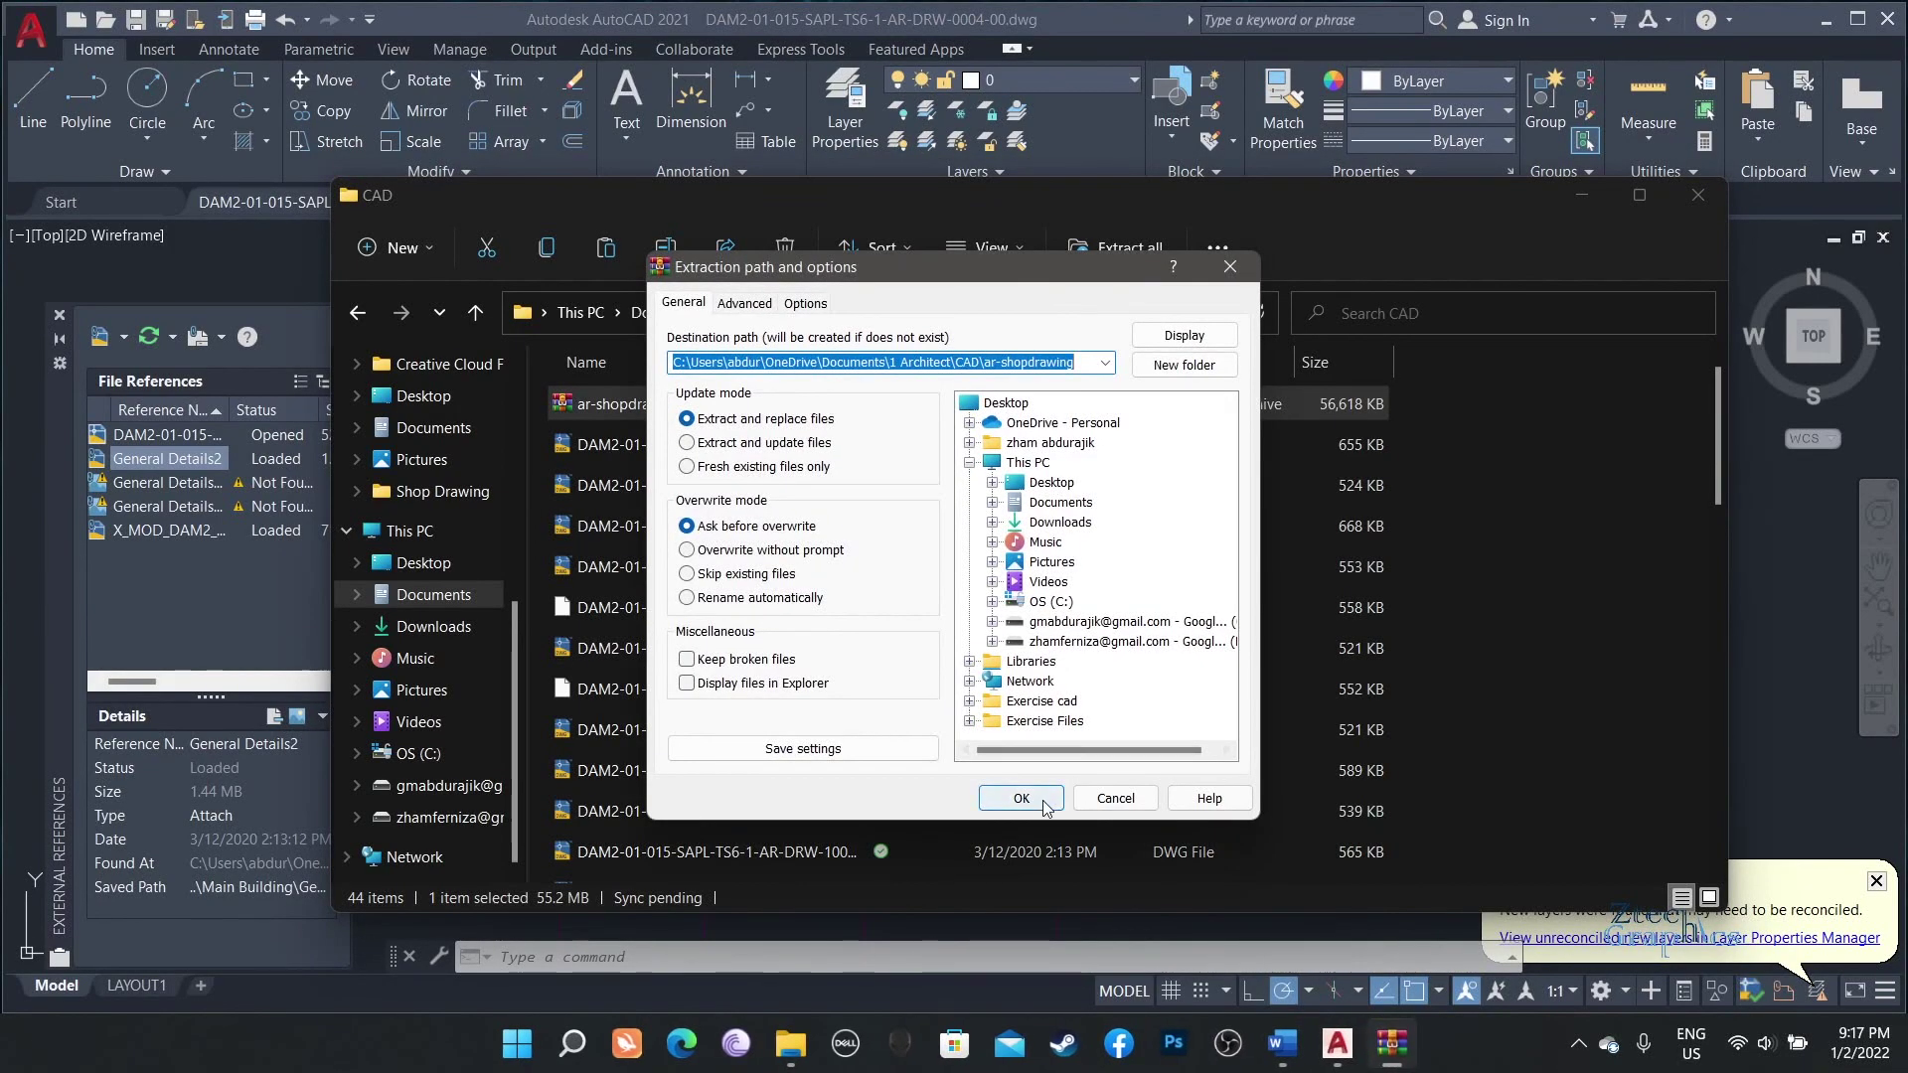
left_click(1044, 801)
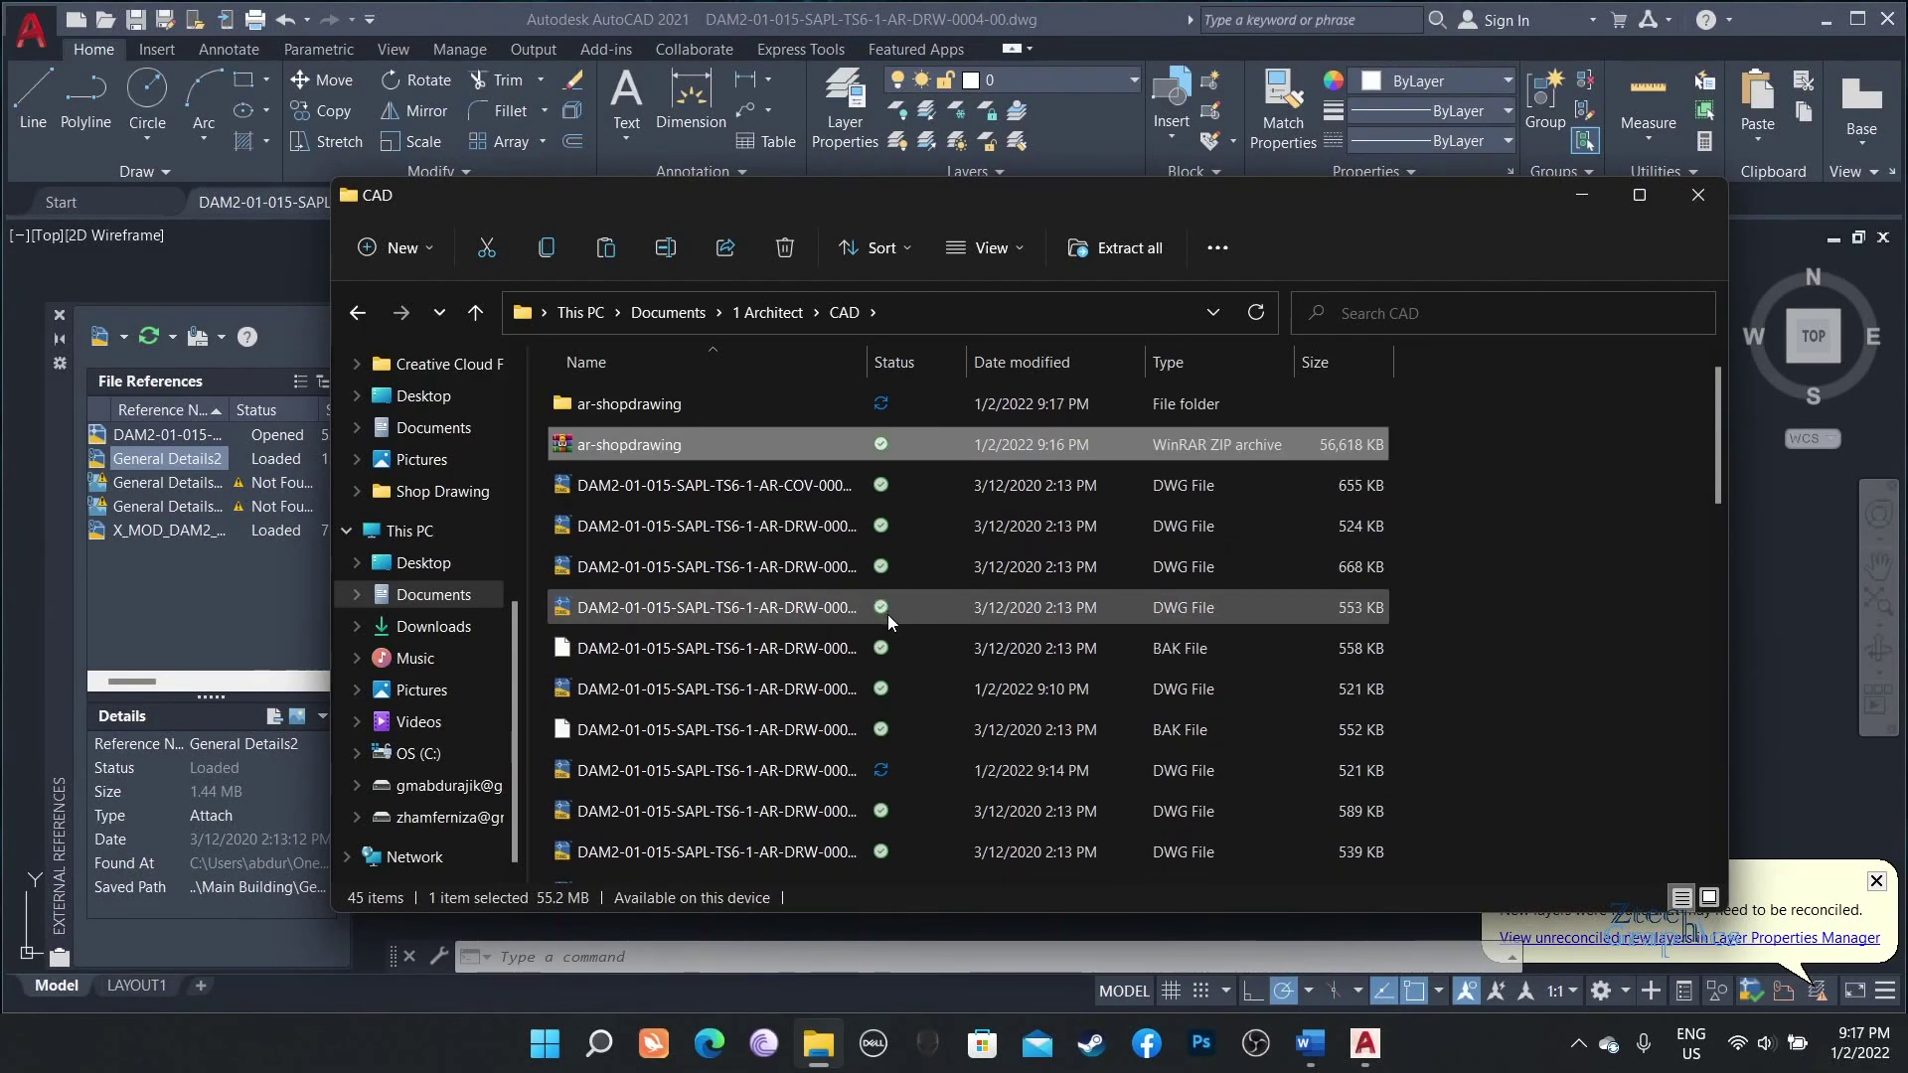
Browse the extracted ar-shopdrawing folder and open one of its DWG drawings.
double_click(699, 406)
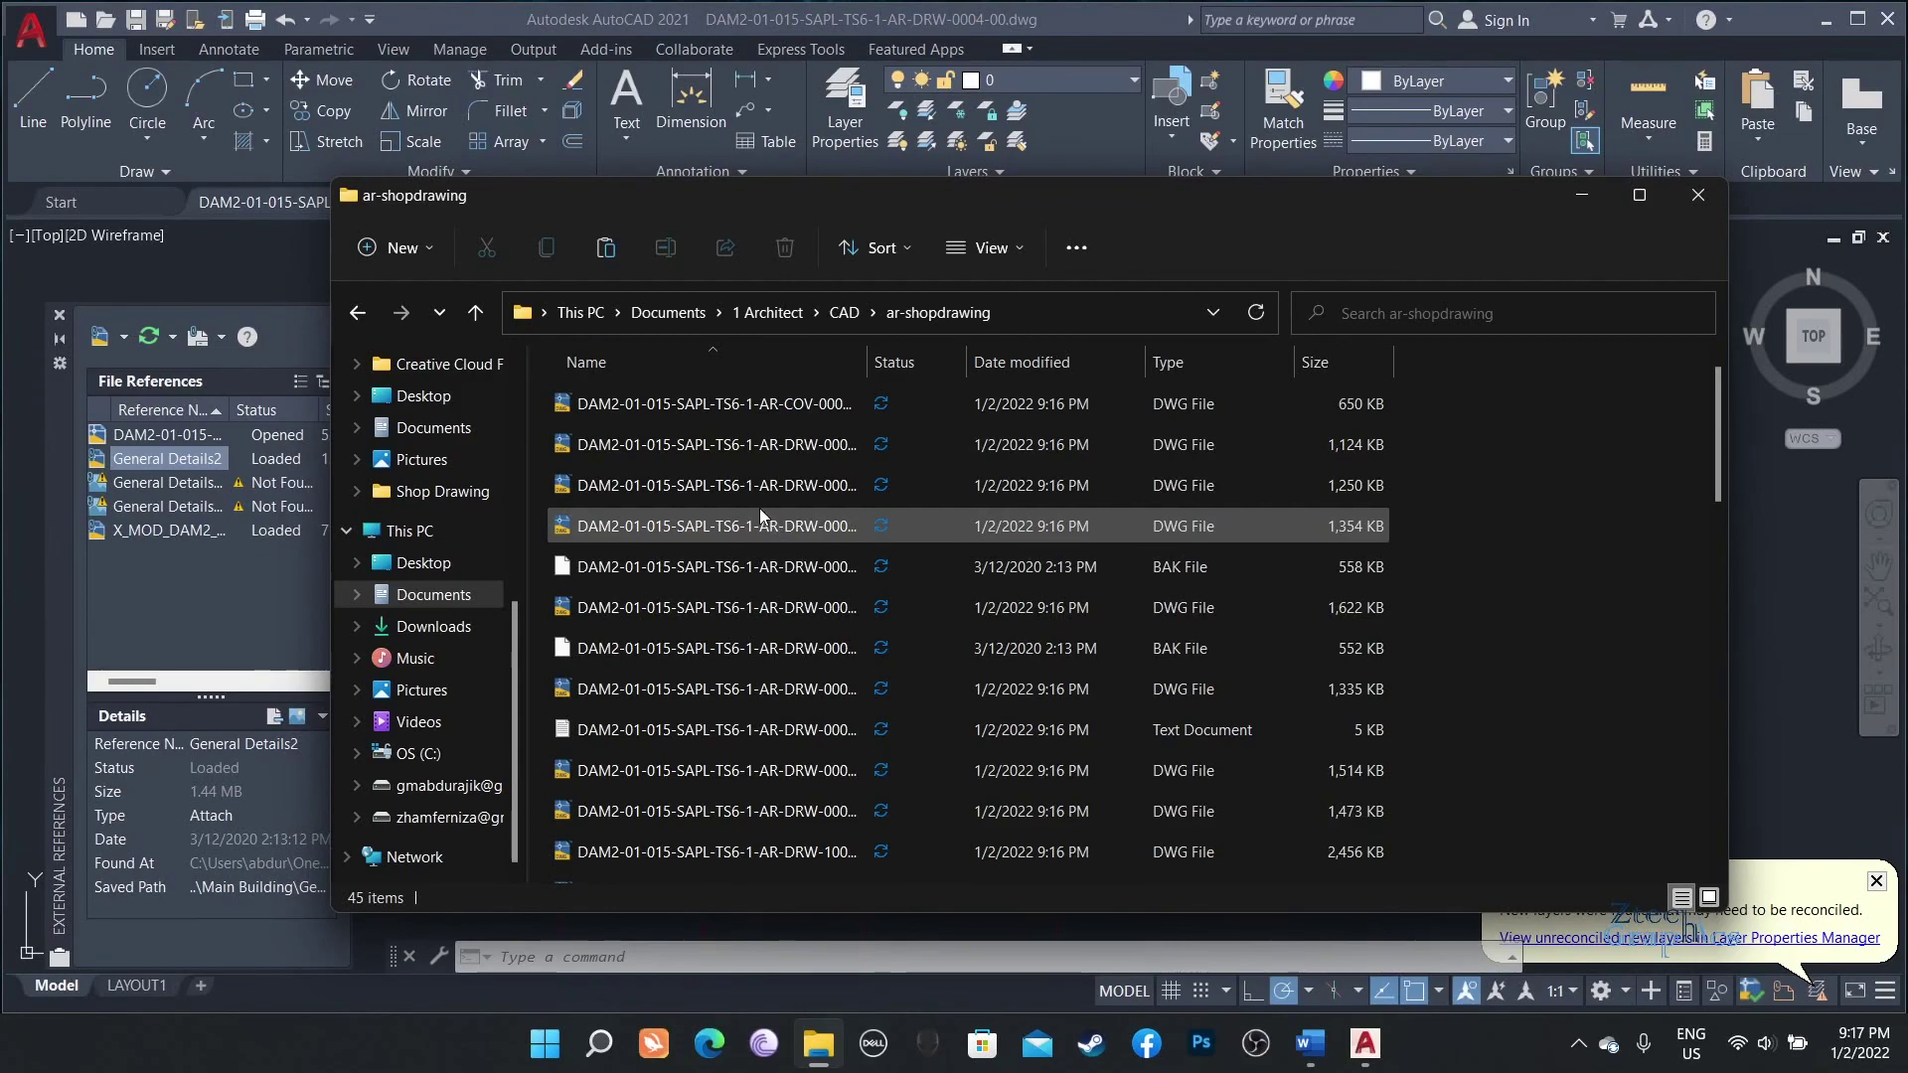
scroll(759, 509, "down", 6)
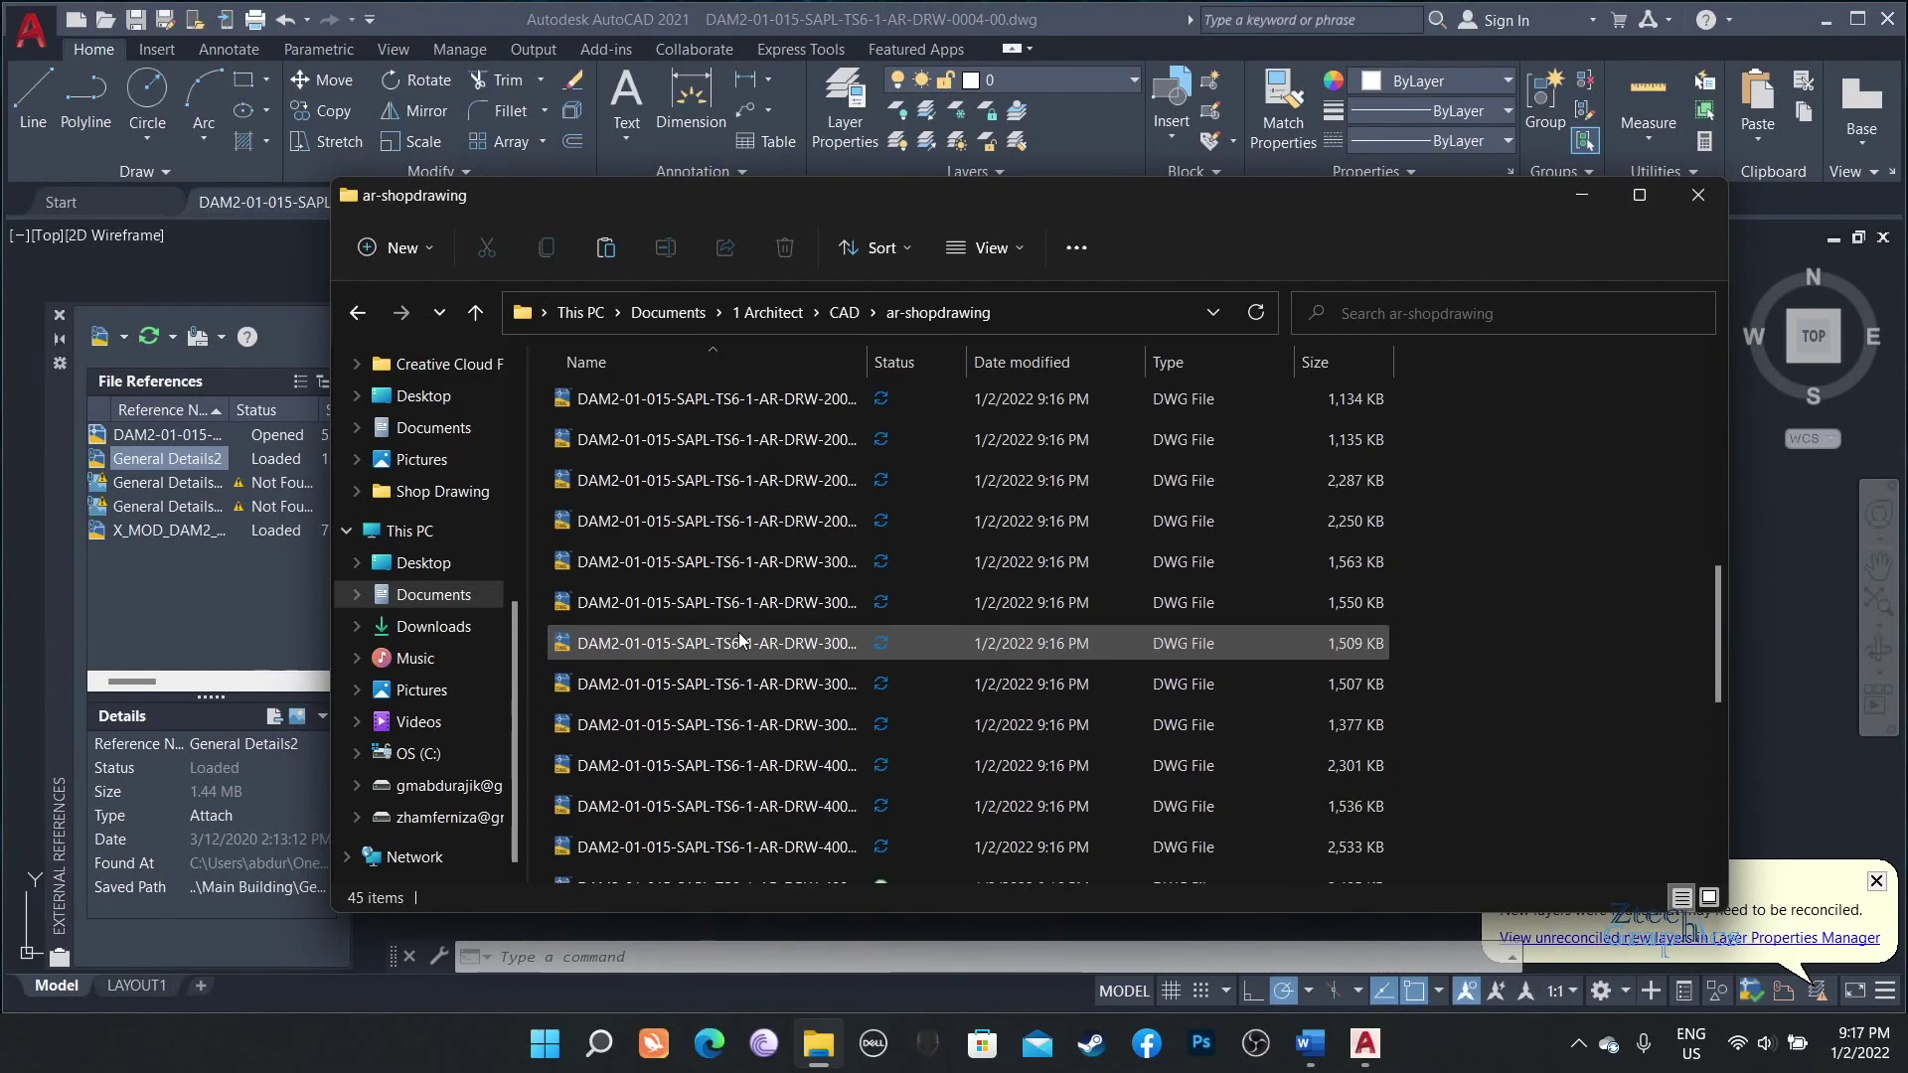
scroll(738, 632, "up", 6)
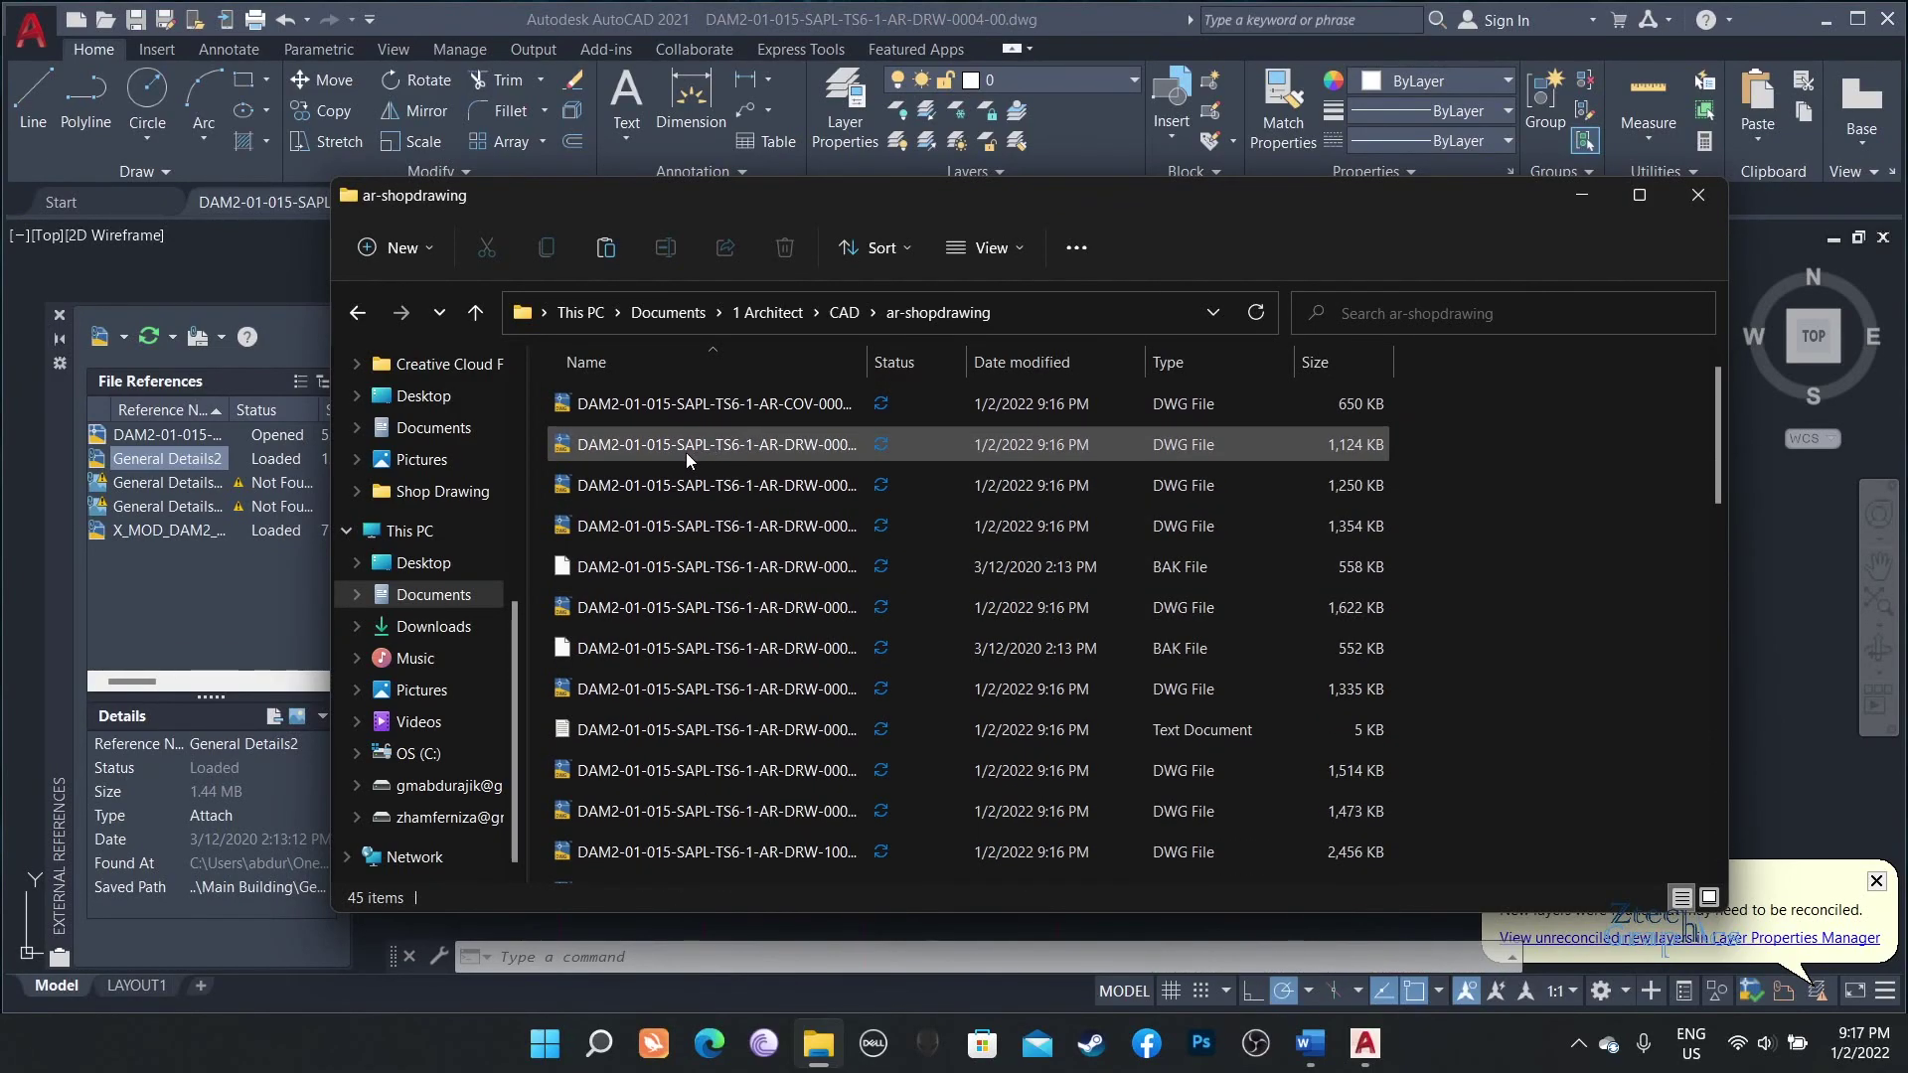
double_click(658, 526)
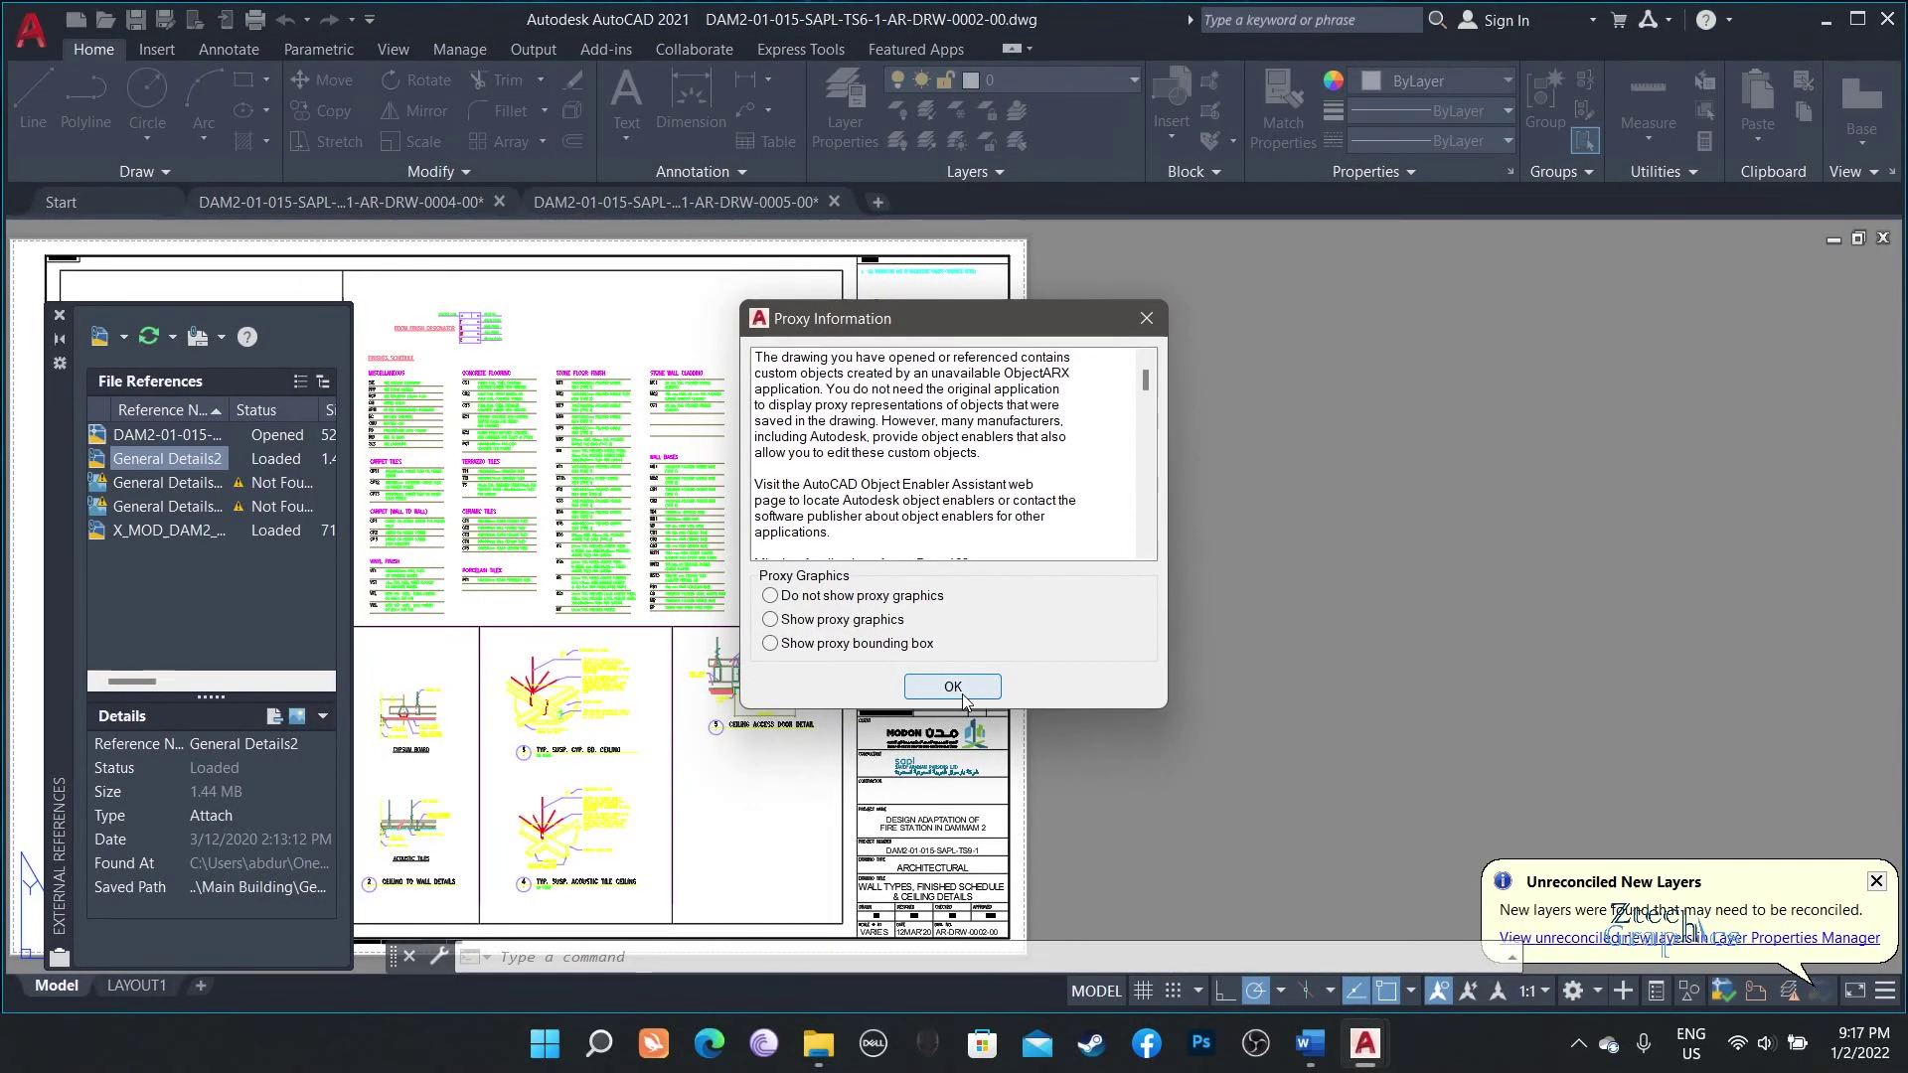
Dismiss the proxy notice, ignore unresolved references, and inspect drawing 0002-00's reference details.
left_click(956, 715)
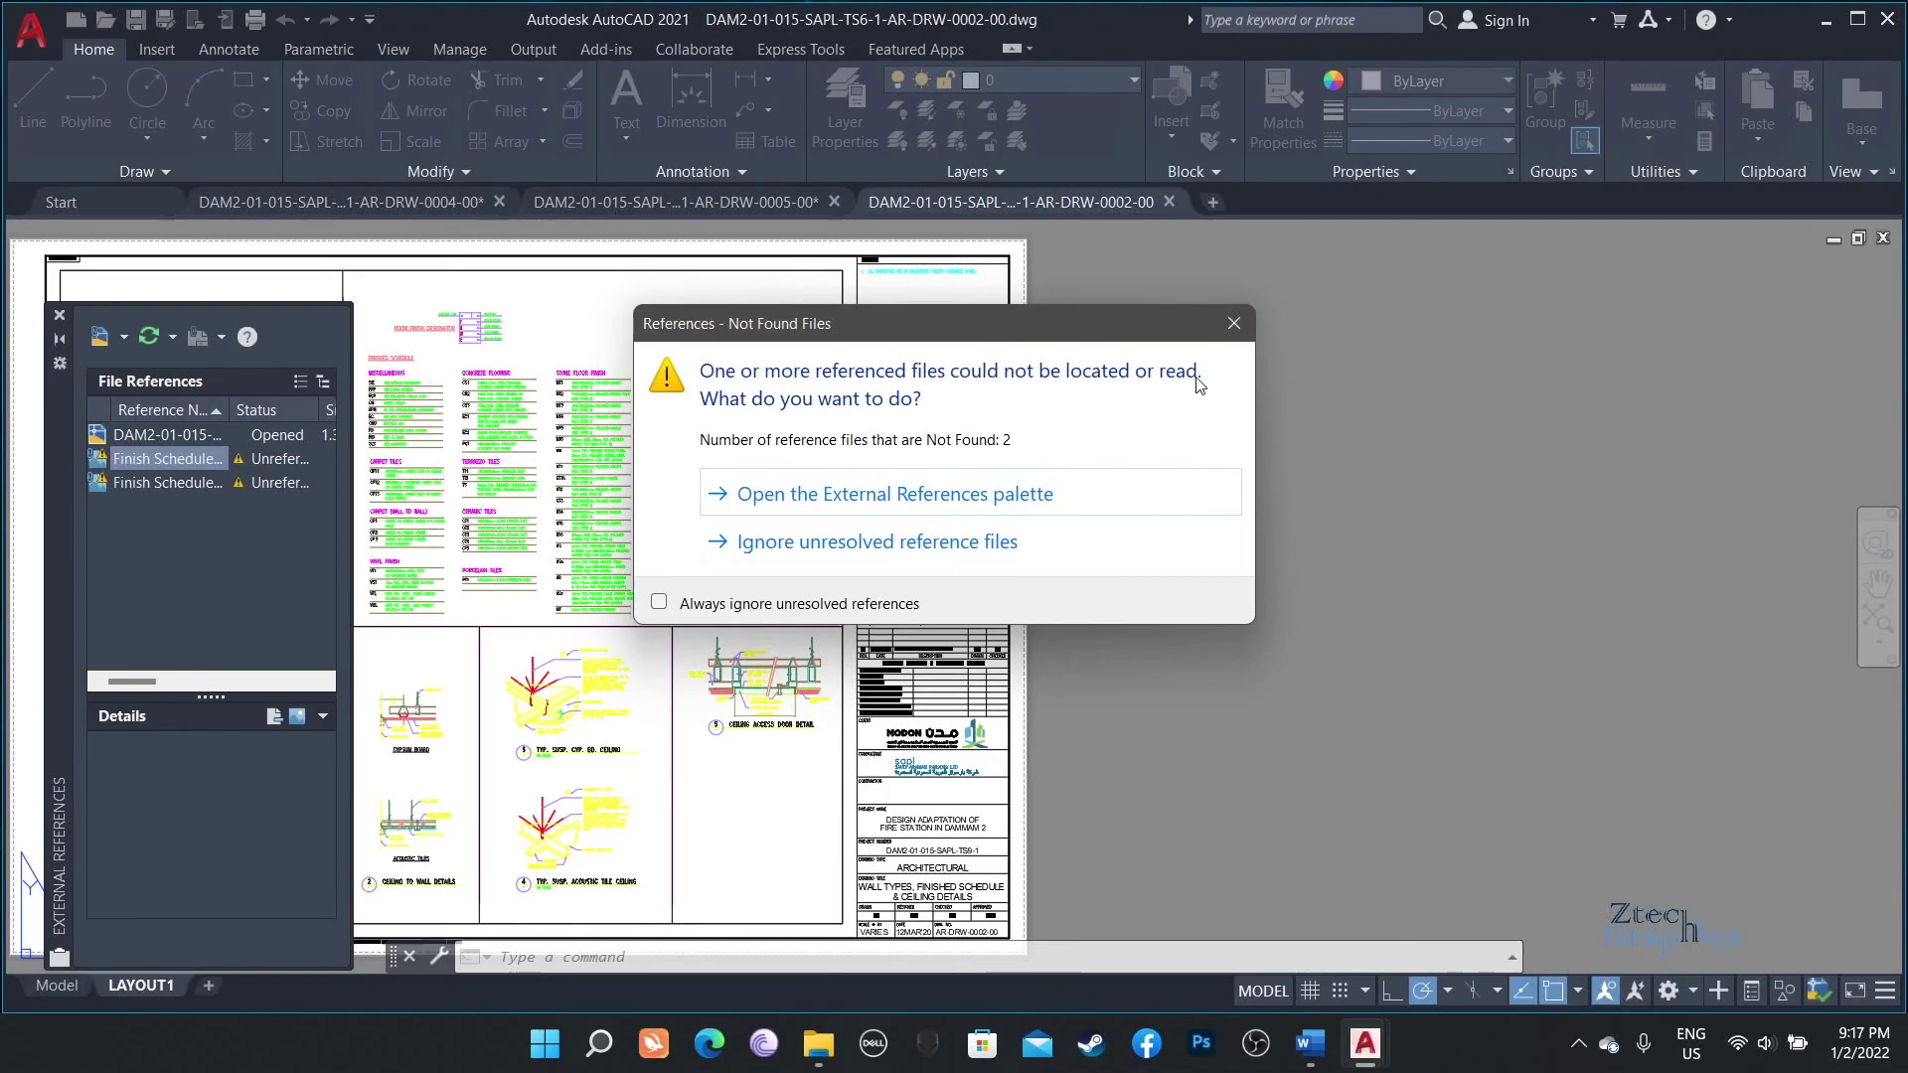
left_click(1234, 323)
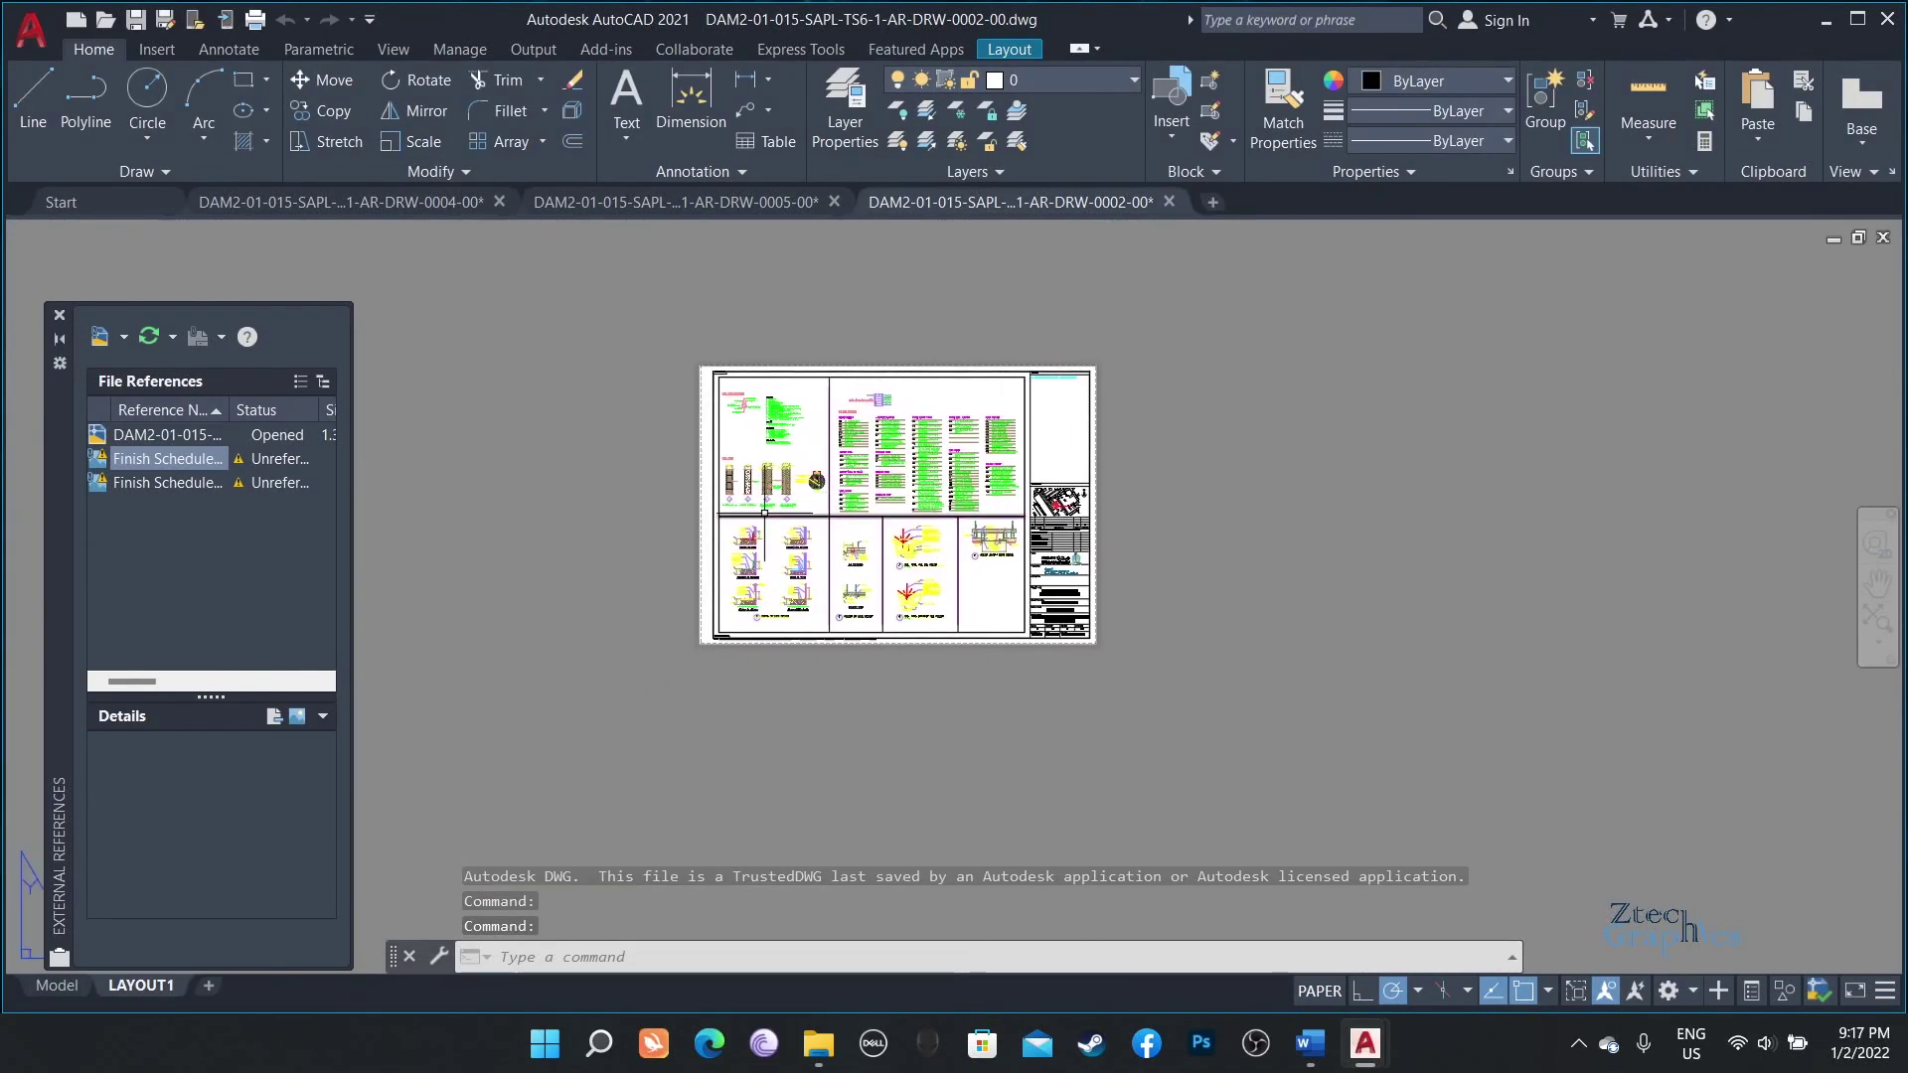
scroll(379, 575, "up", 5)
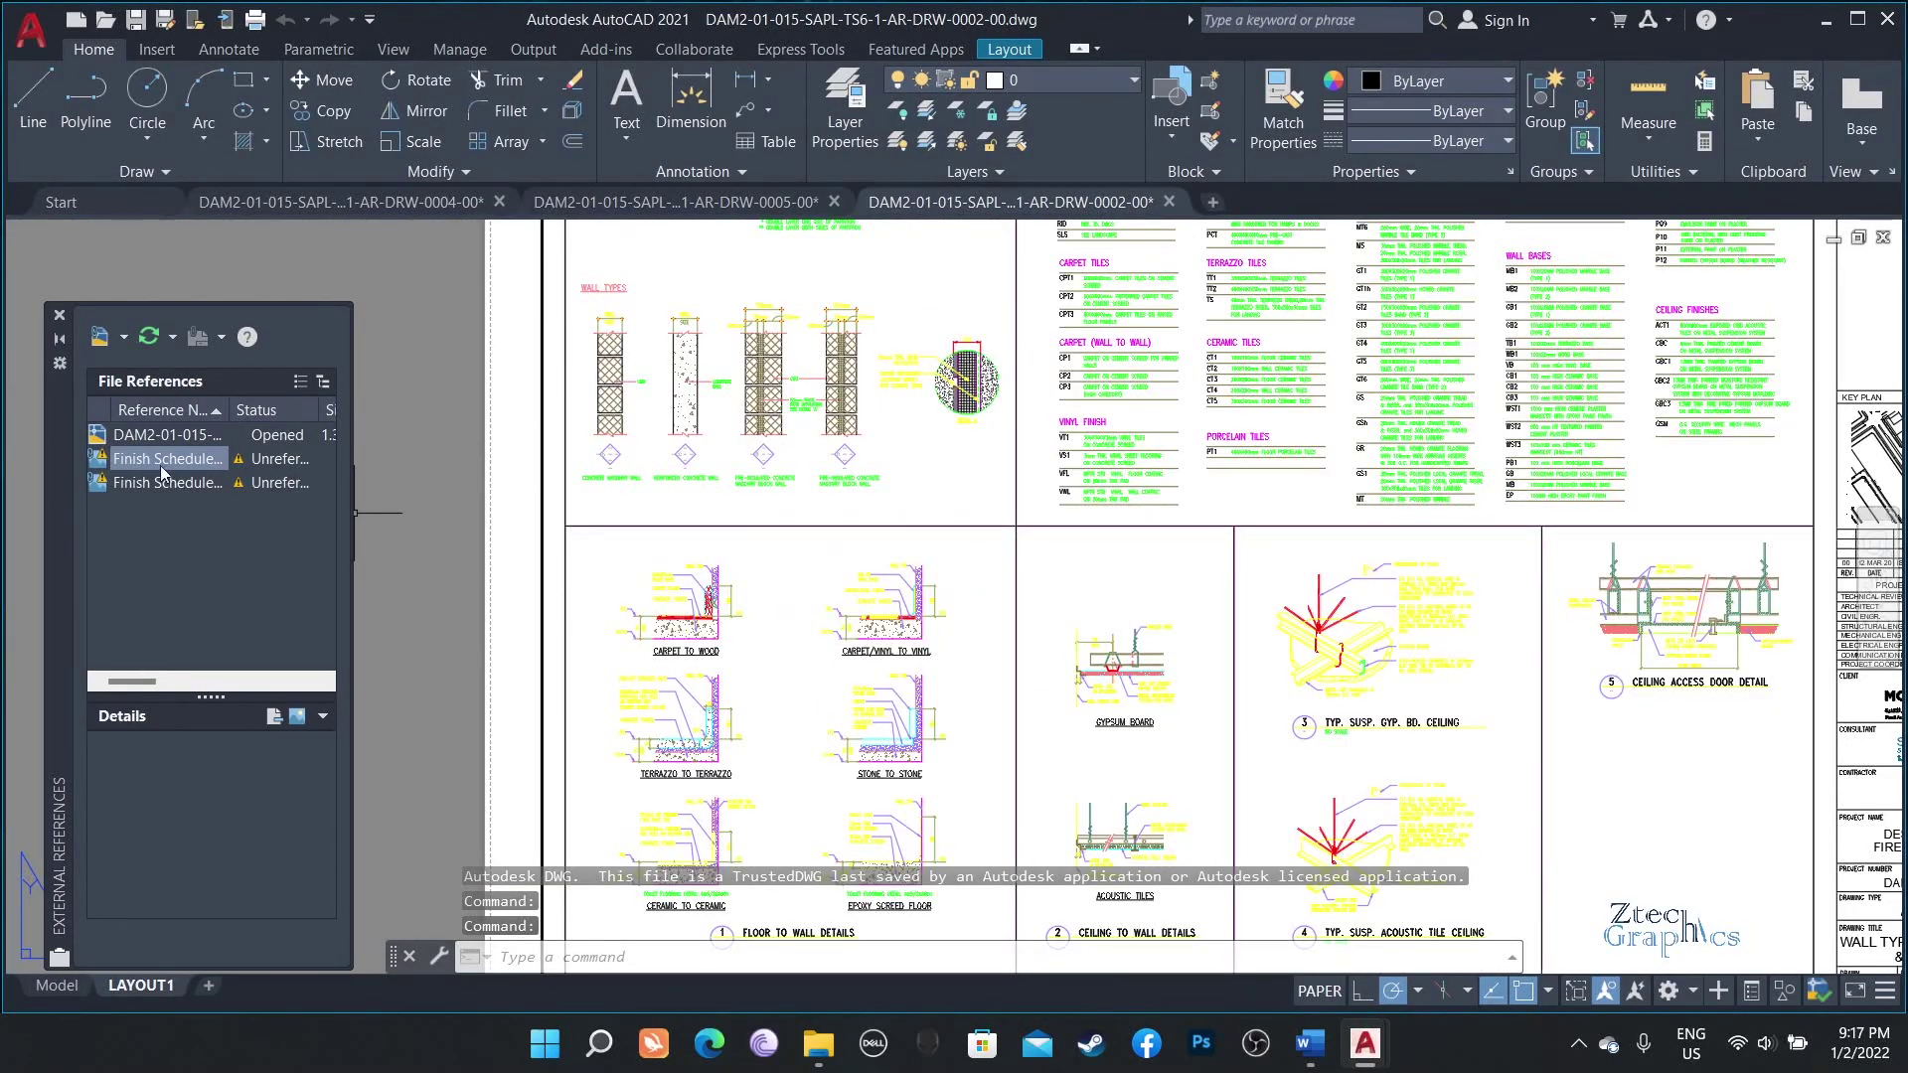
left_click(164, 434)
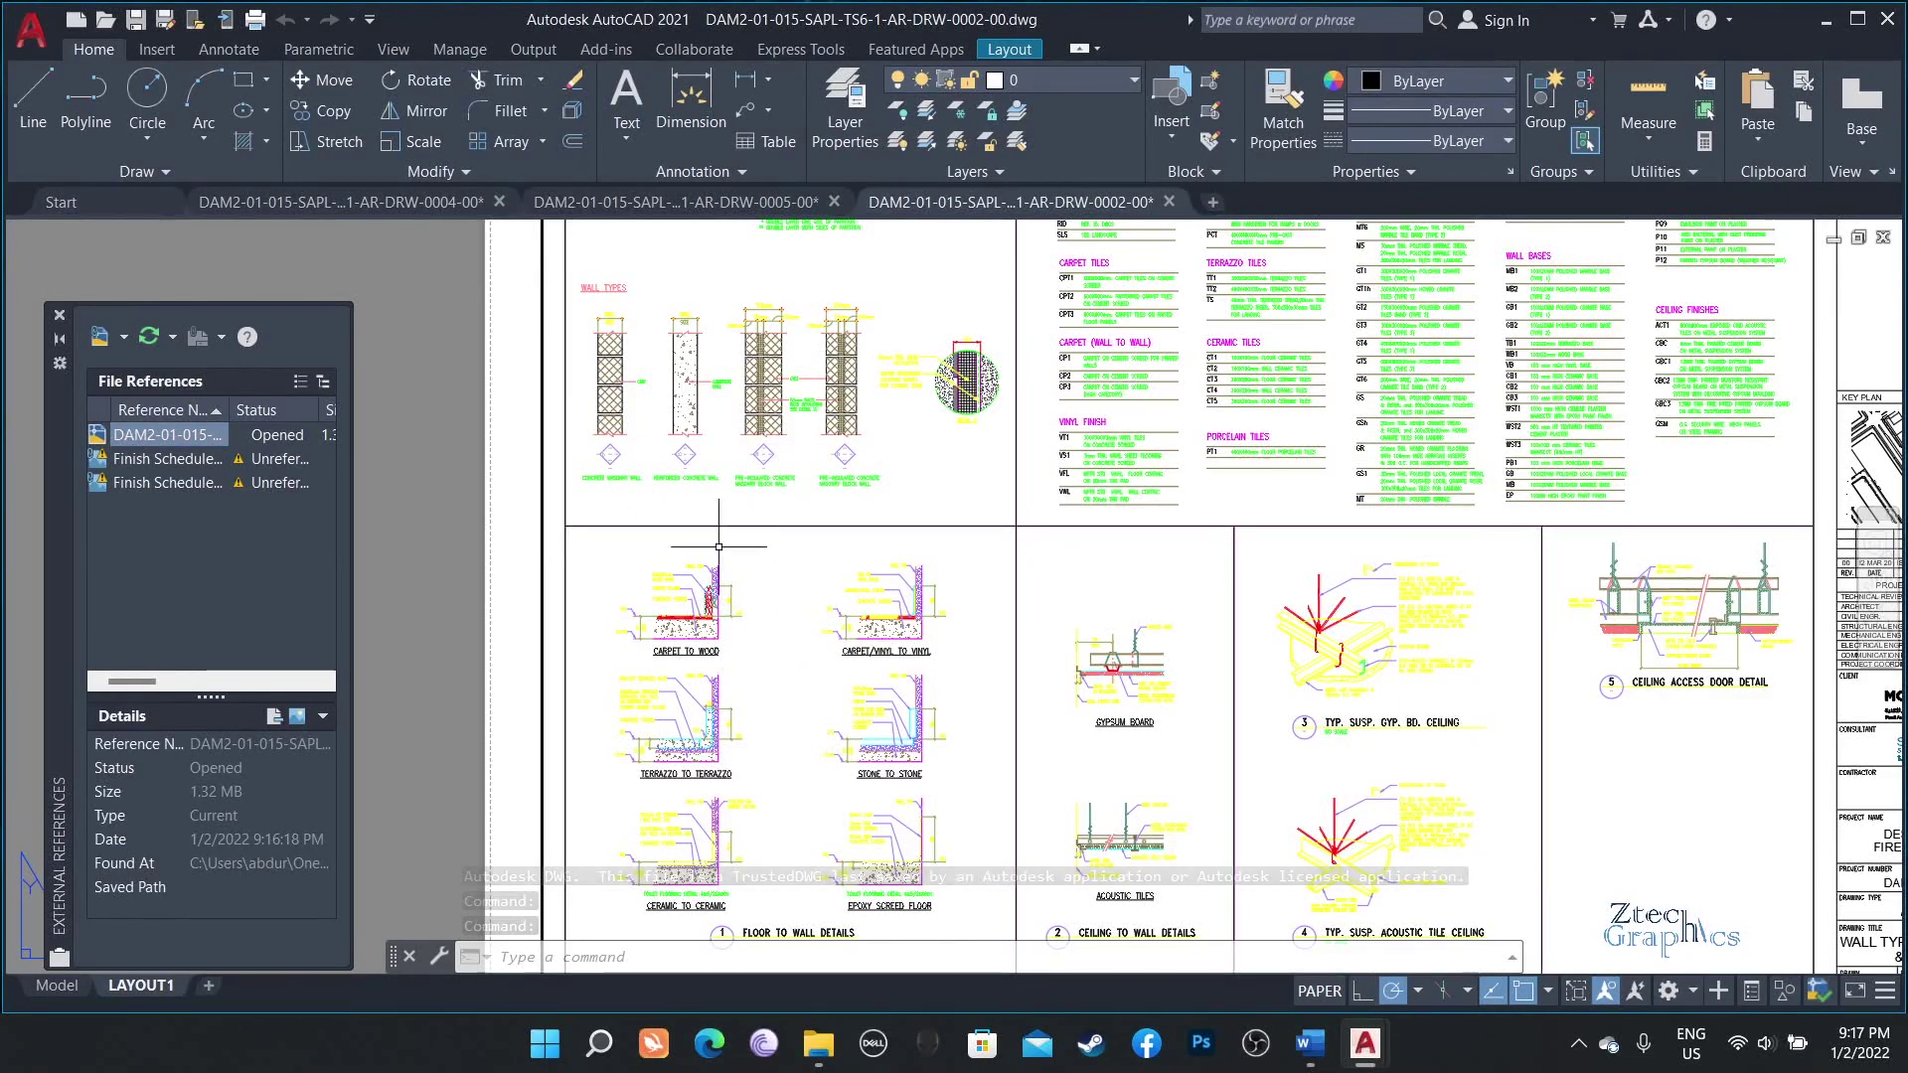
Check the 0002-00 layout and model space, then minimize AutoCAD to the extracted folder.
scroll(718, 546, "down", 5)
scroll(1150, 605, "up", 8)
scroll(1083, 597, "down", 6)
middle_click_drag(779, 502, 838, 502)
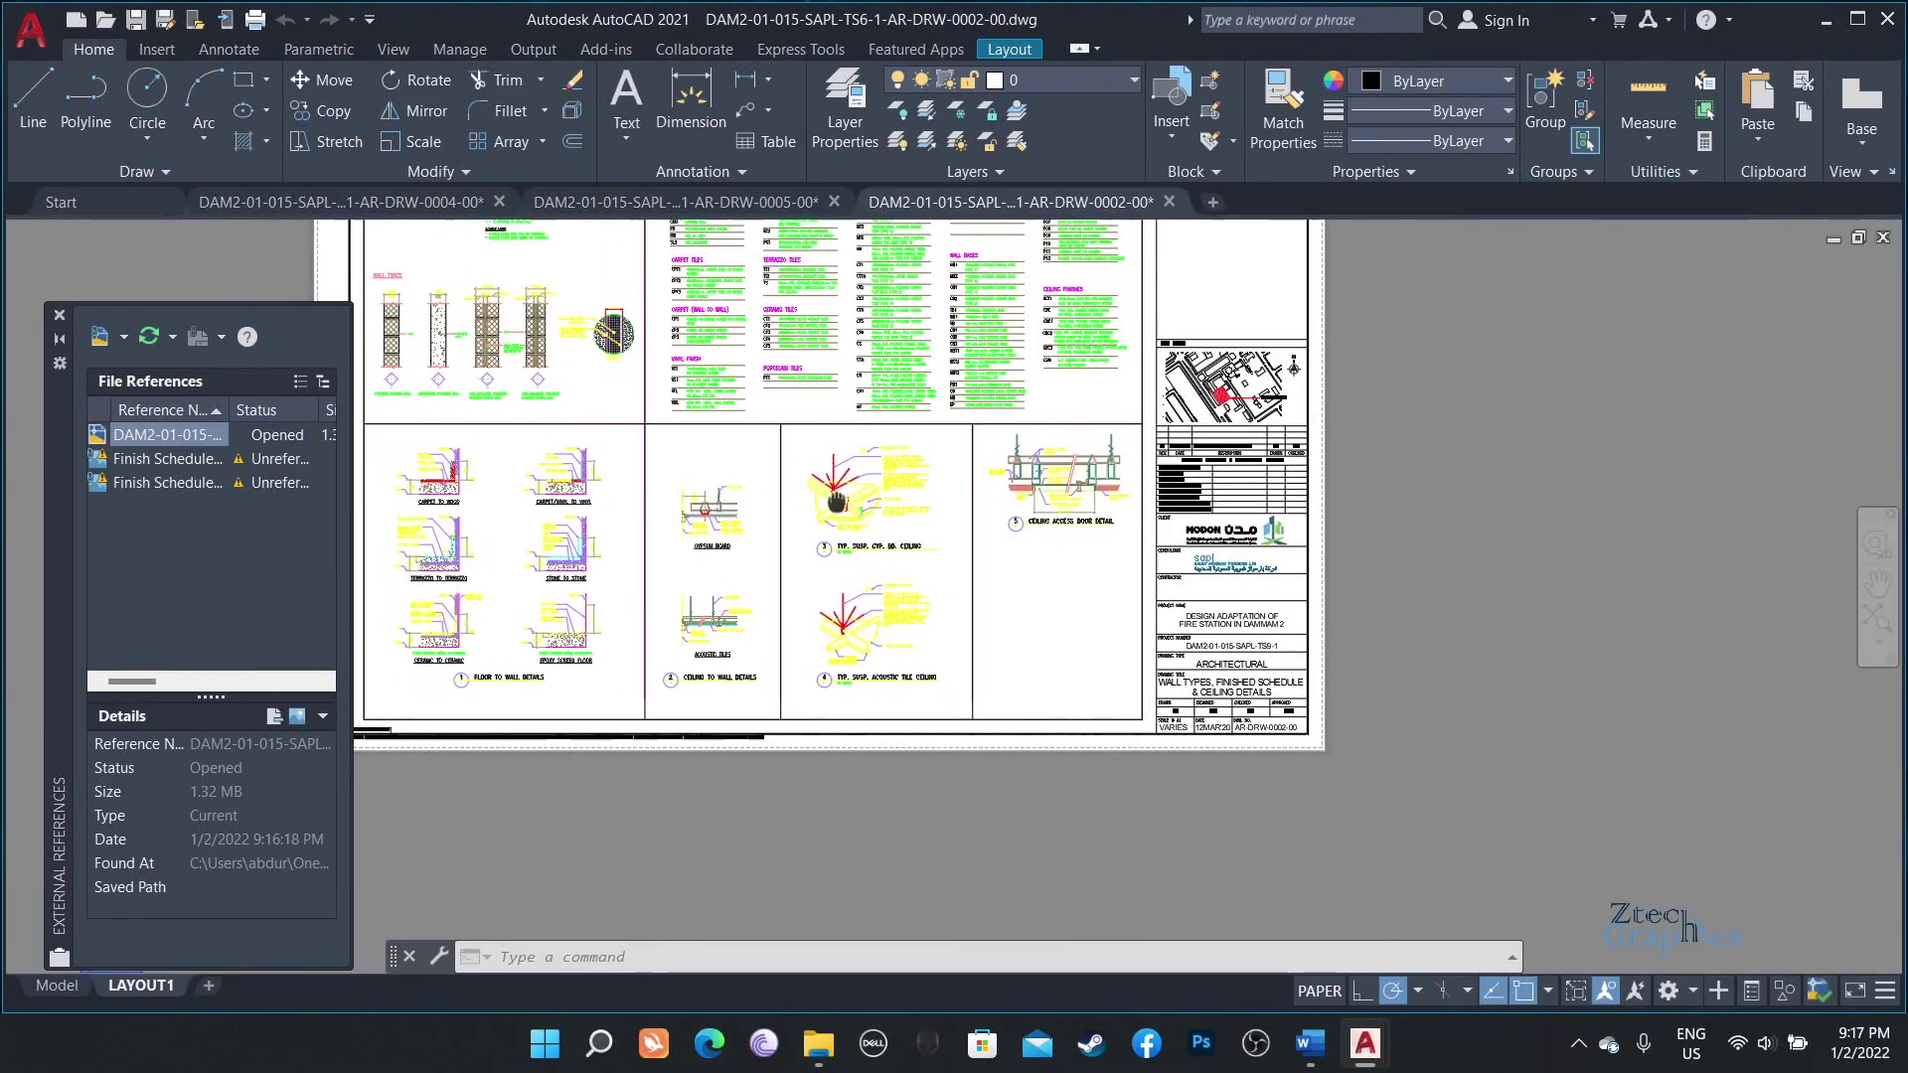
key("Escape")
left_click(56, 985)
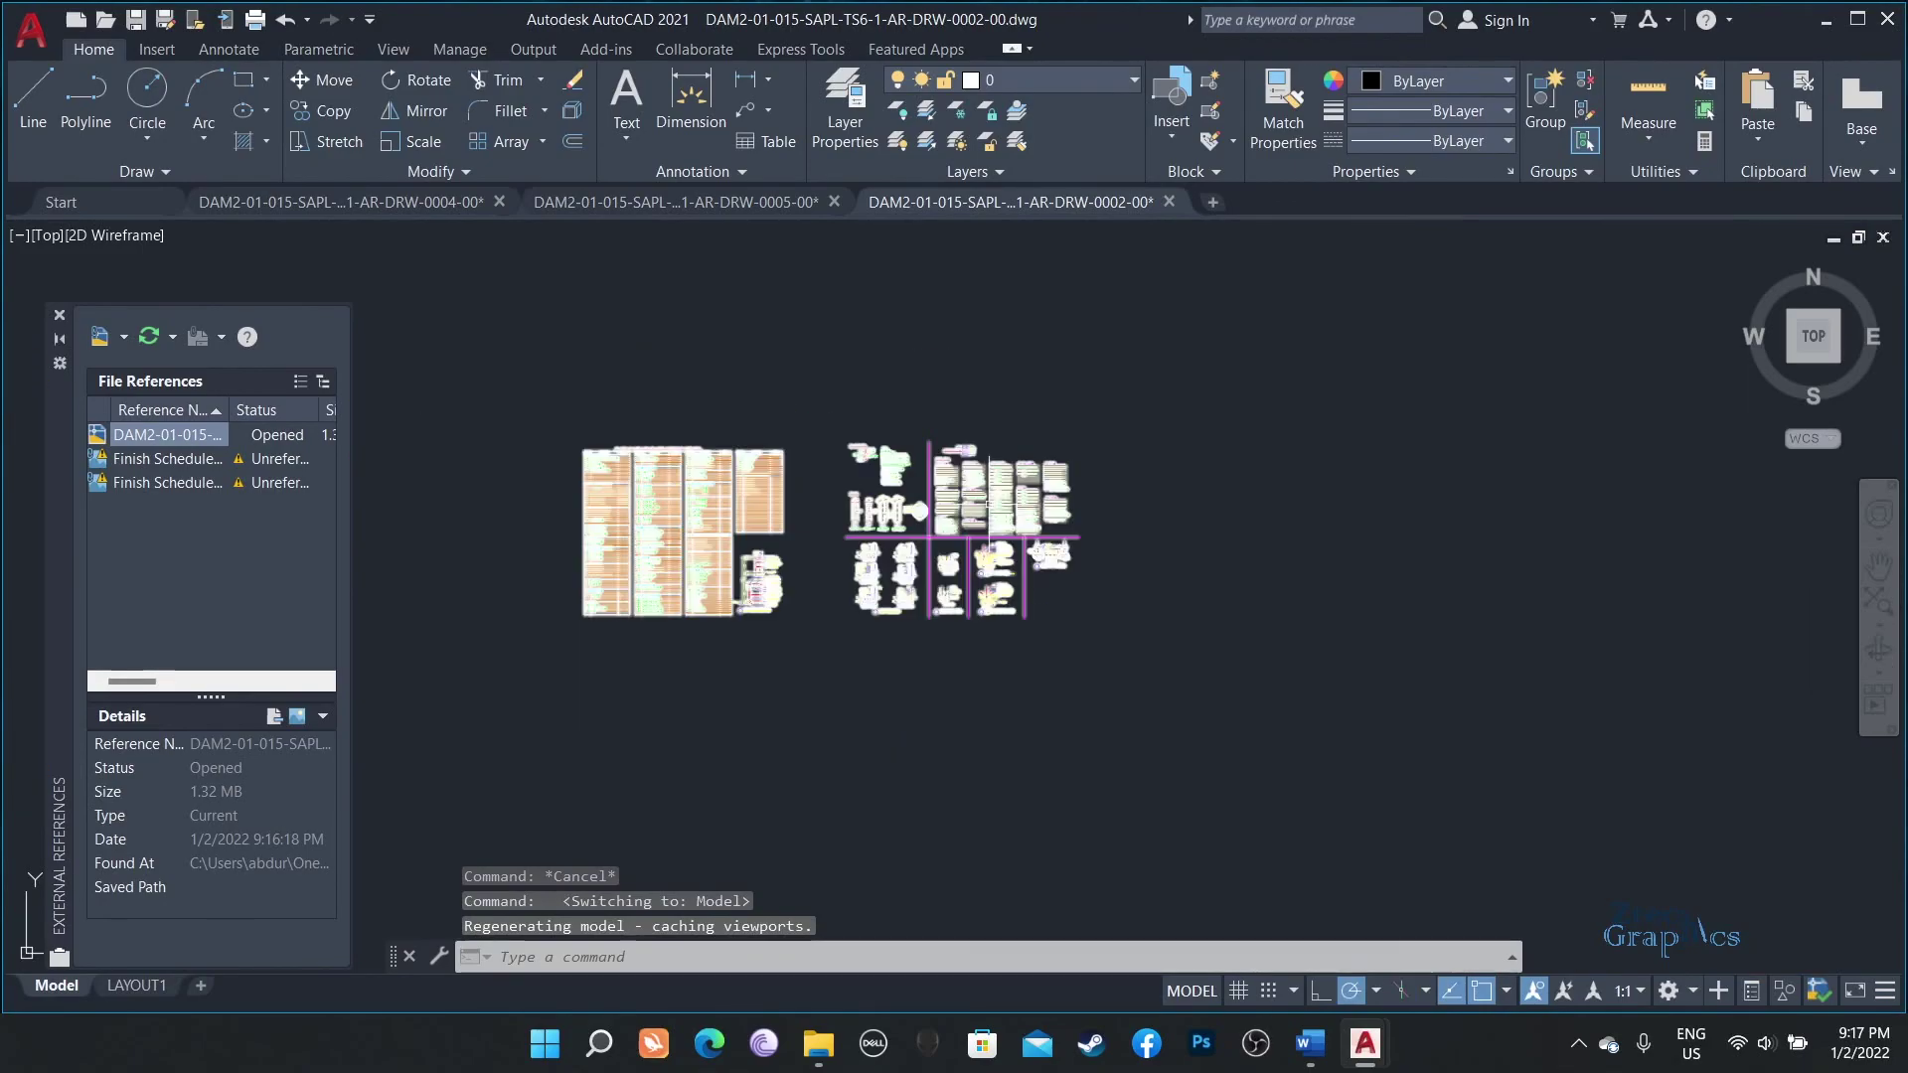
left_click(130, 987)
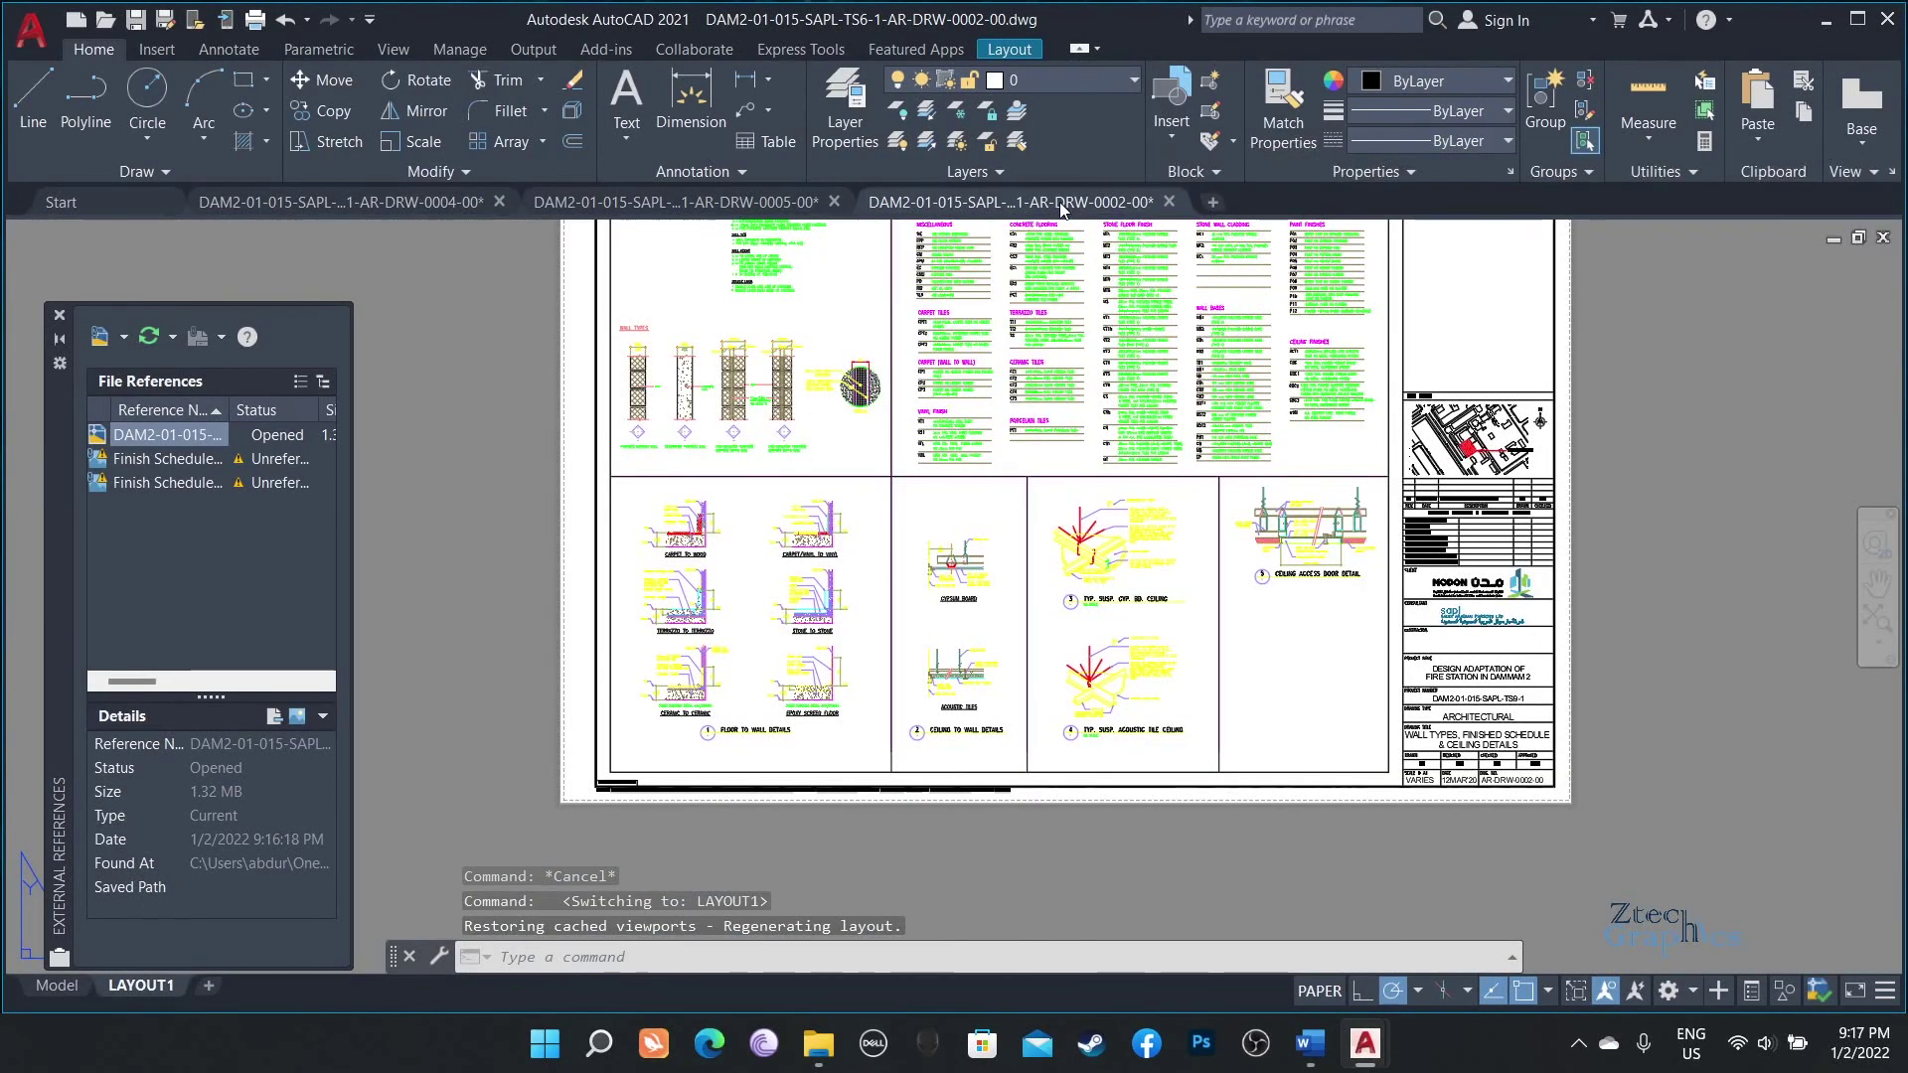
left_click(1829, 20)
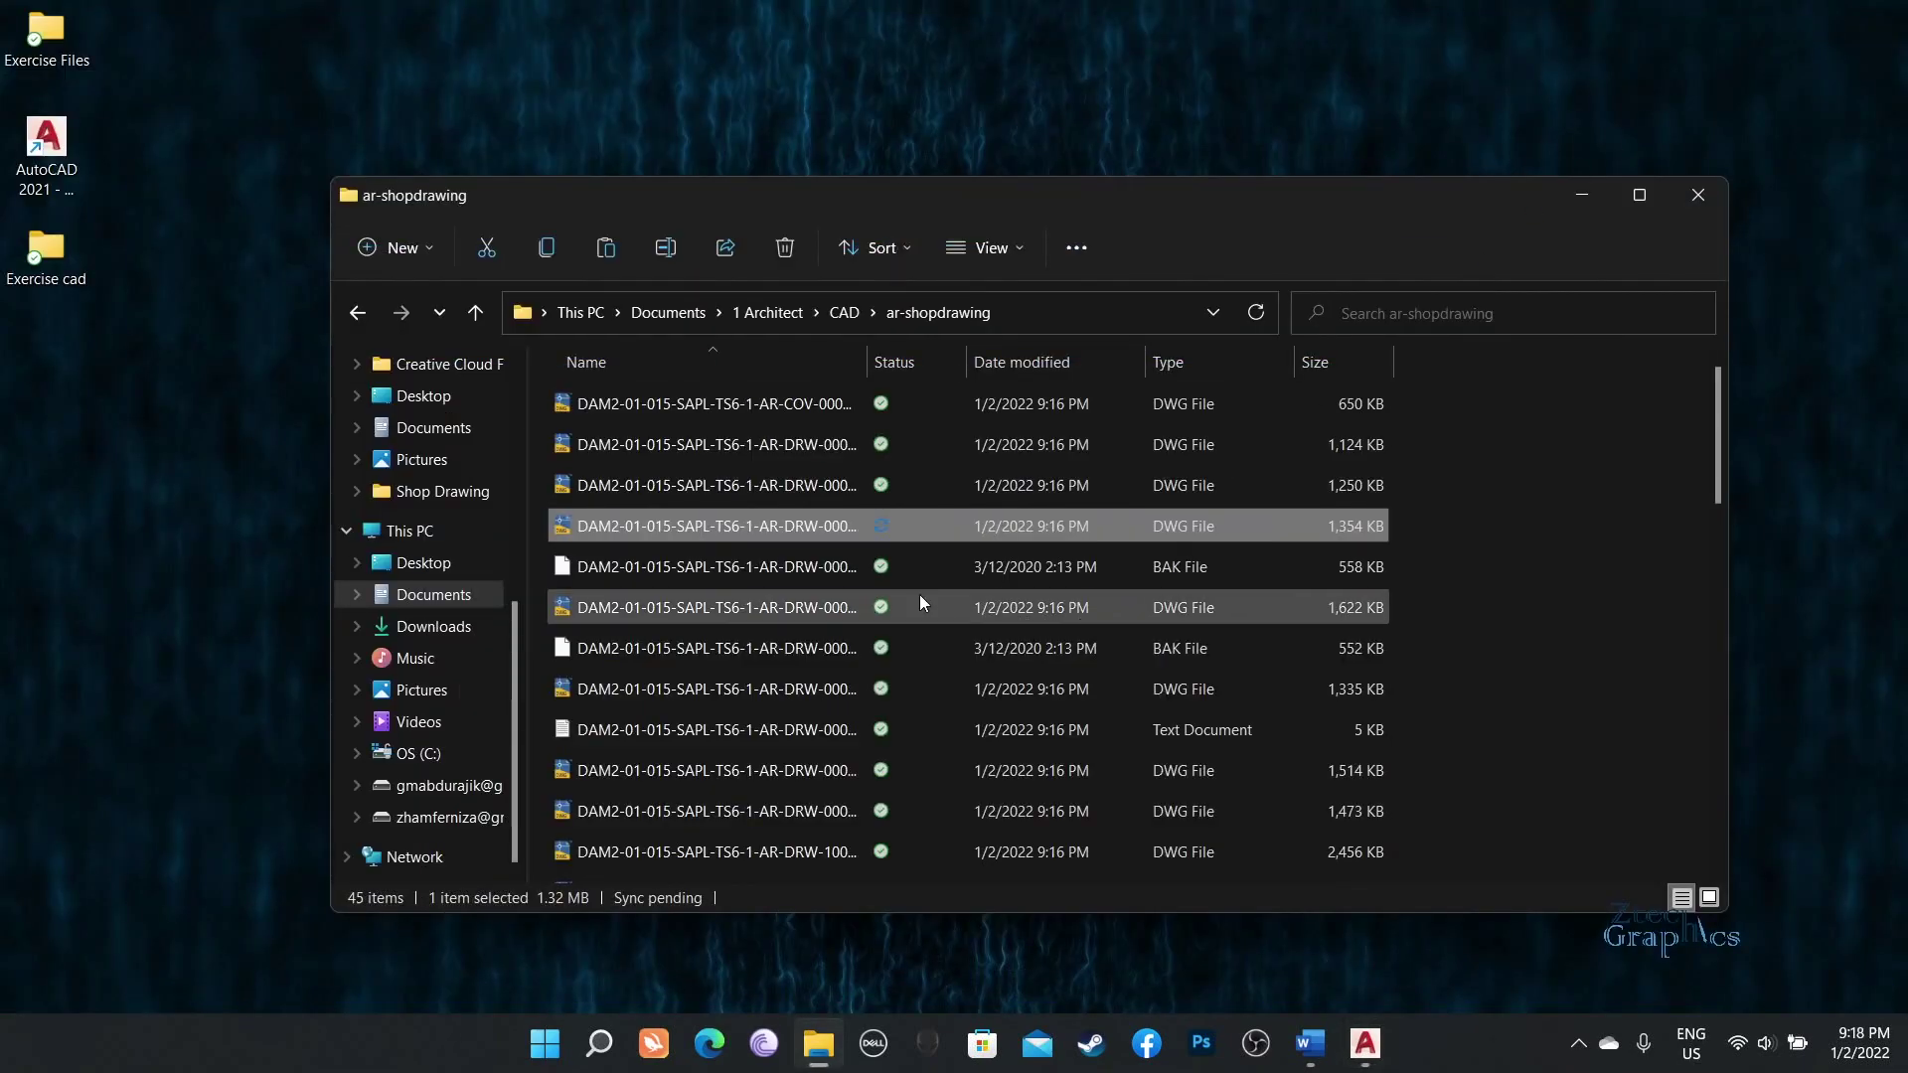